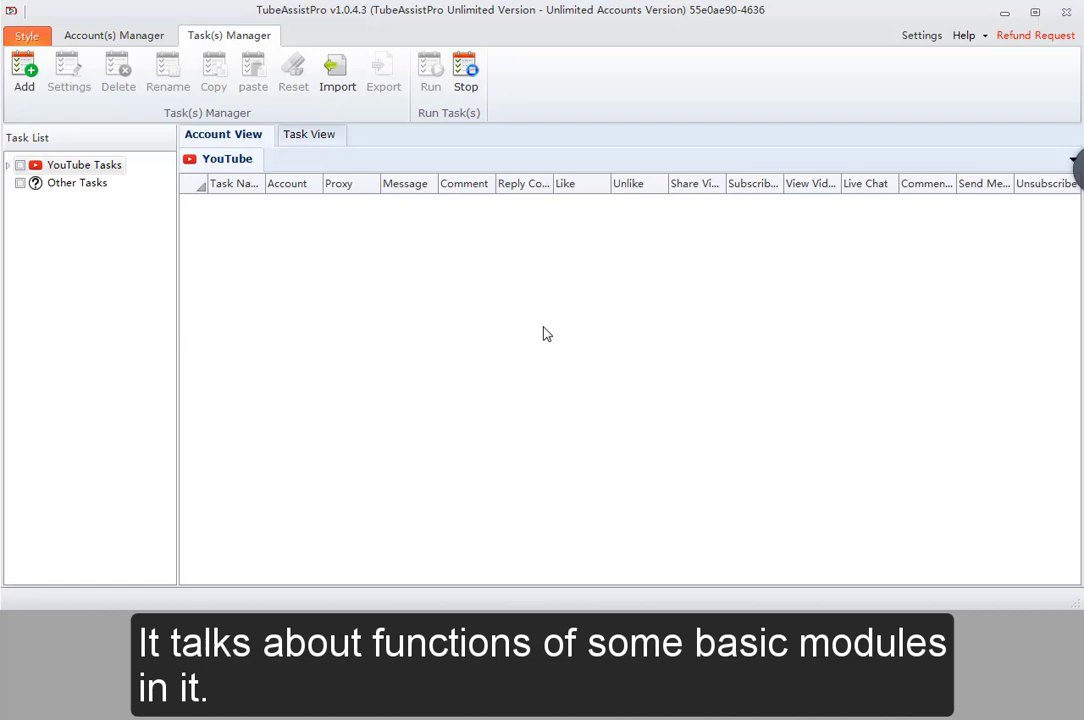
- Add a new task named 'Base function' and confirm it to reach its Task Settings
{"action": "left_click", "coordinate": [24, 70]}
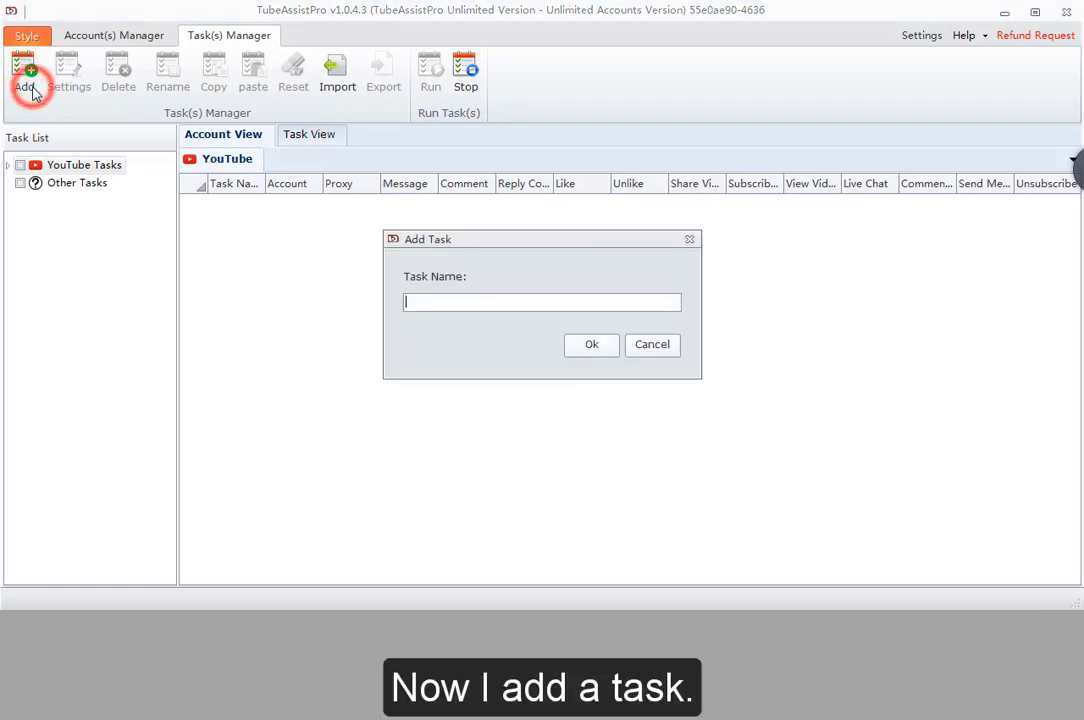
{"action": "left_click", "coordinate": [431, 302]}
{"action": "type", "text": "Base"}
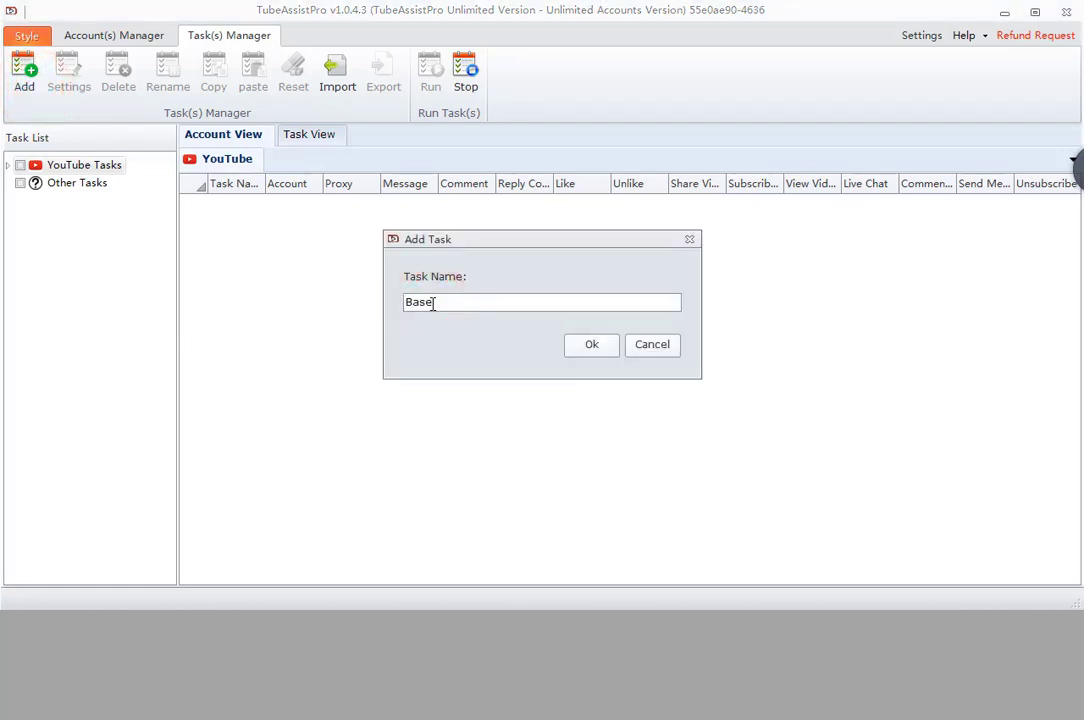
{"action": "type", "text": " function"}
{"action": "left_click", "coordinate": [586, 345]}
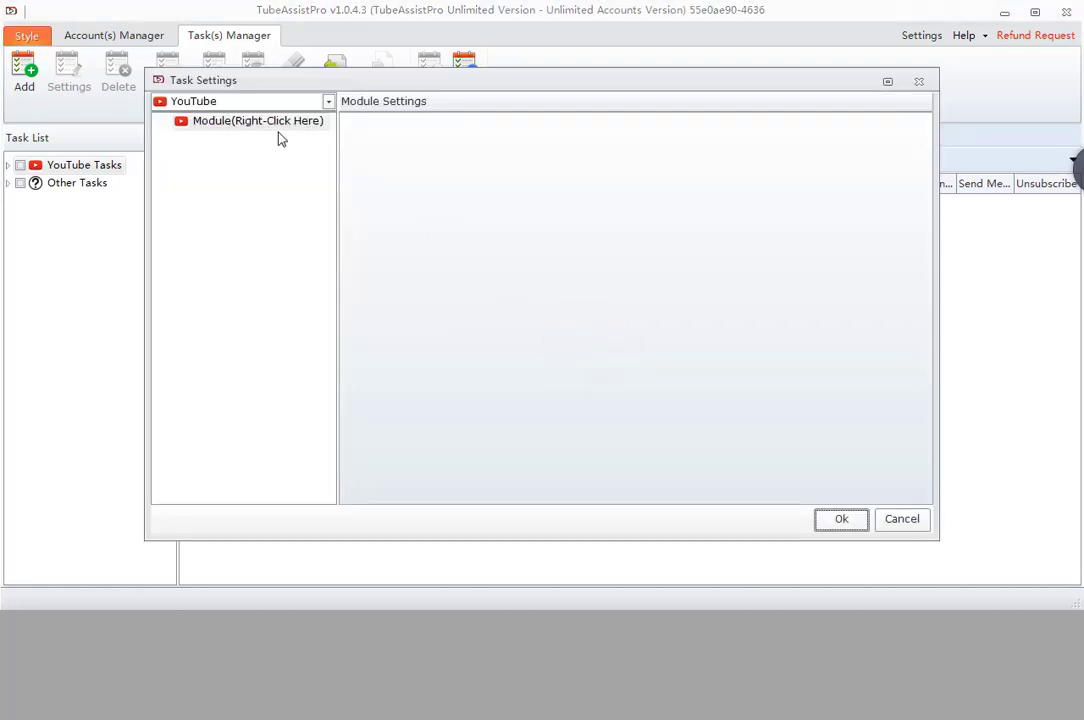
- Add an Account module to the task's module tree
{"action": "left_click", "coordinate": [269, 131]}
{"action": "right_click", "coordinate": [269, 131]}
{"action": "mouse_move", "coordinate": [330, 135]}
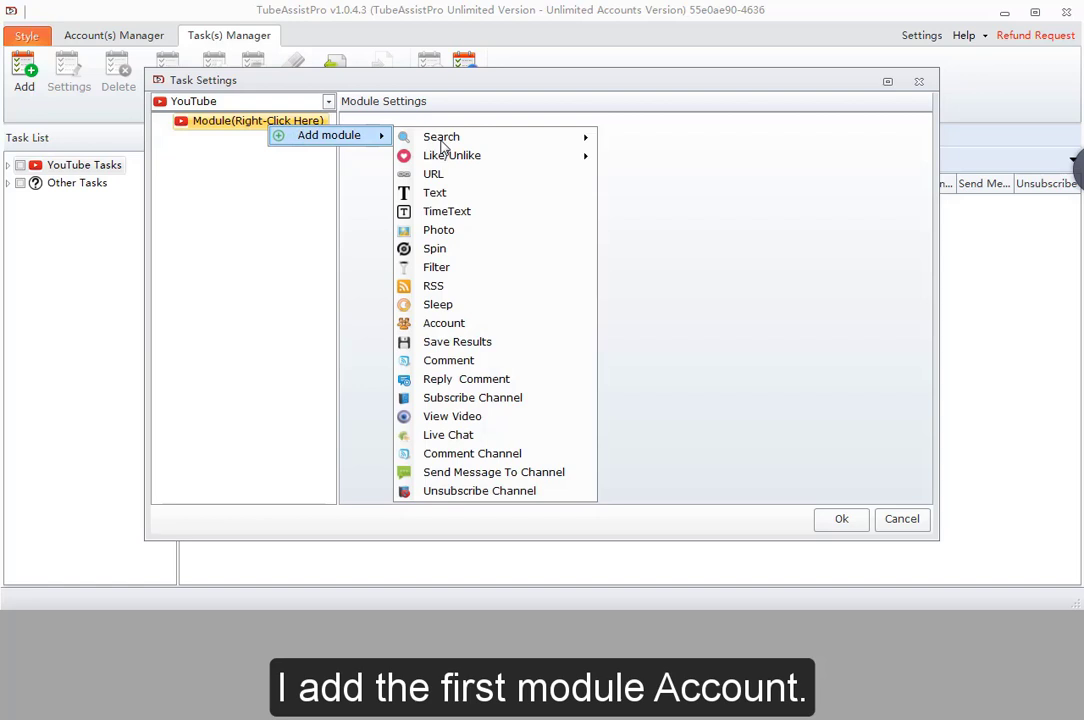
{"action": "left_click", "coordinate": [450, 323]}
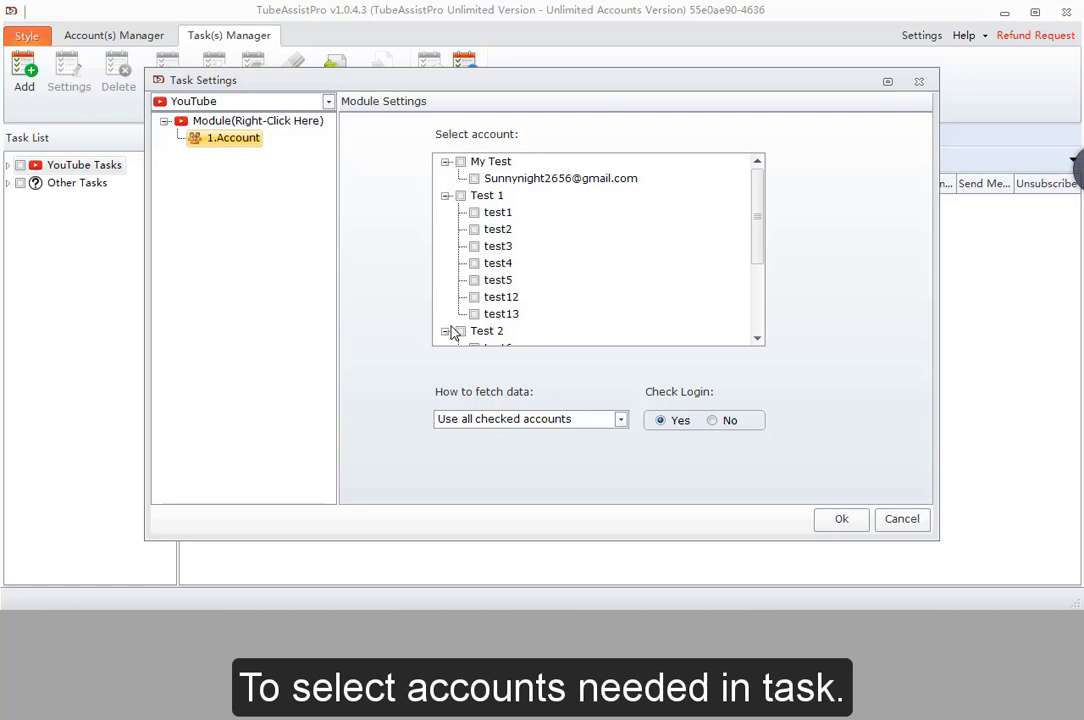
- Check accounts test1, test4 and the whole Test 2 group
{"action": "left_click", "coordinate": [475, 213]}
{"action": "left_click", "coordinate": [475, 263]}
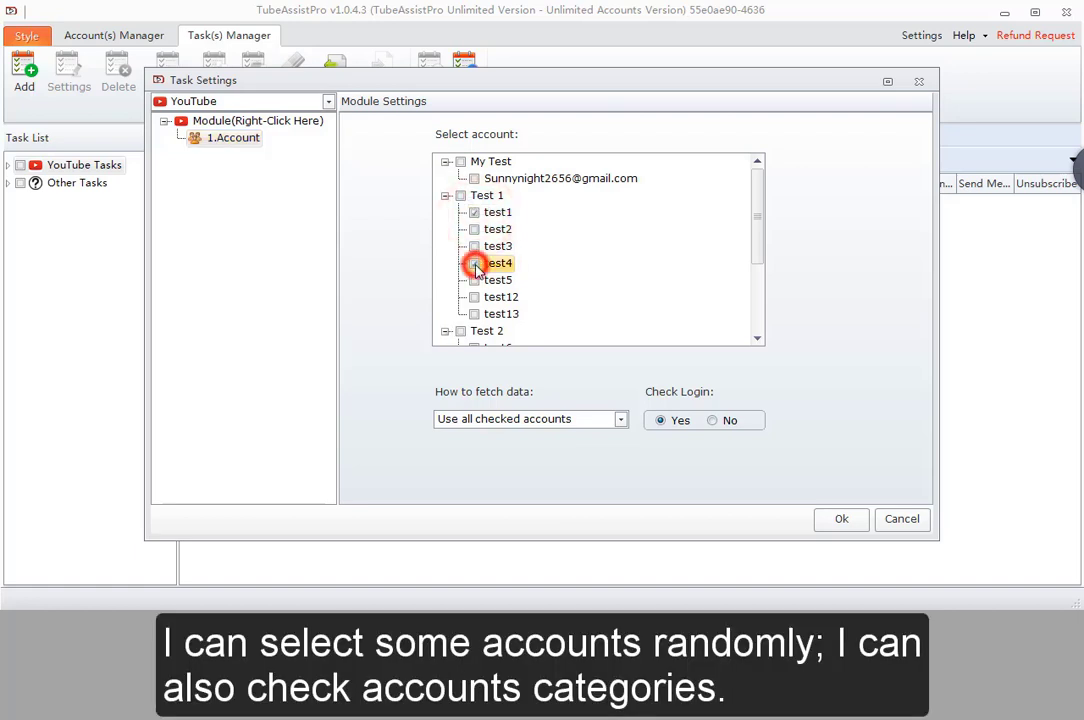
{"action": "scroll", "coordinate": [480, 268], "scroll_direction": "down", "scroll_amount": 3}
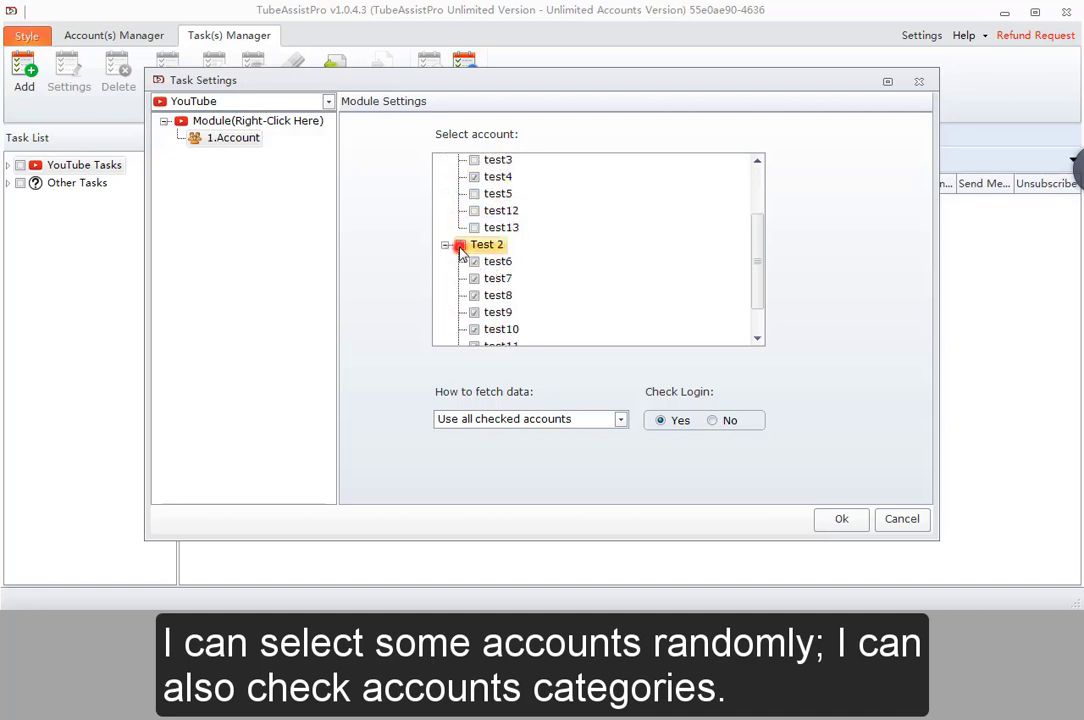
{"action": "left_click", "coordinate": [460, 245]}
{"action": "scroll", "coordinate": [490, 258], "scroll_direction": "down", "scroll_amount": 1}
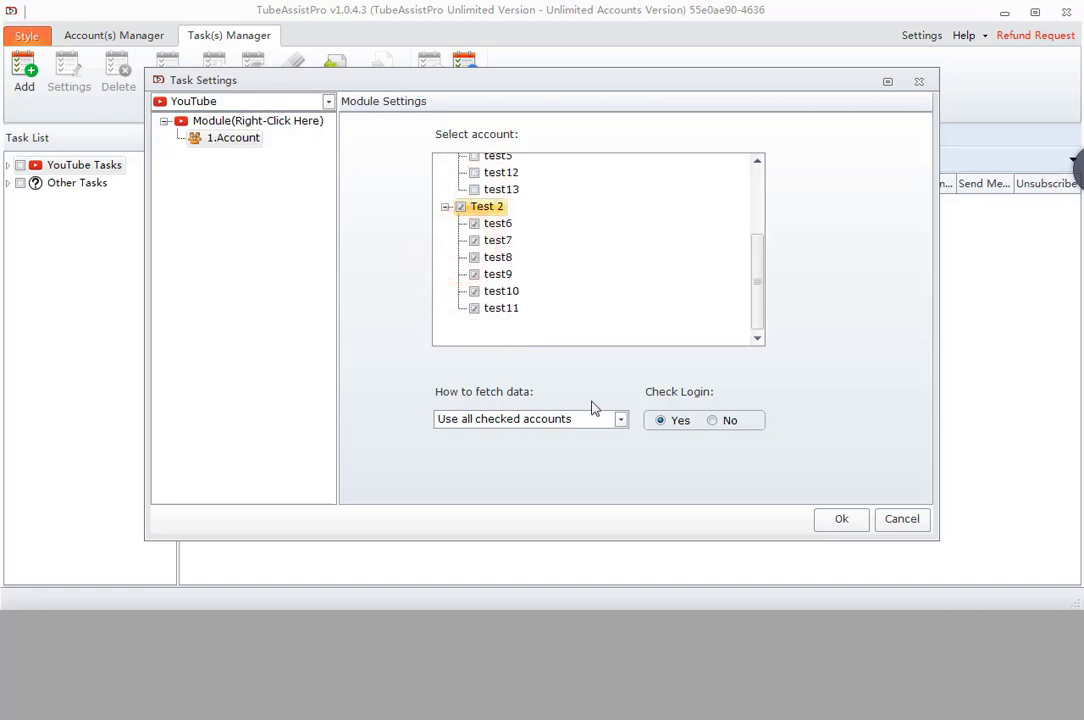
- Keep Check Login set to Yes and choose how the checked accounts are fetched
{"action": "left_click", "coordinate": [712, 420]}
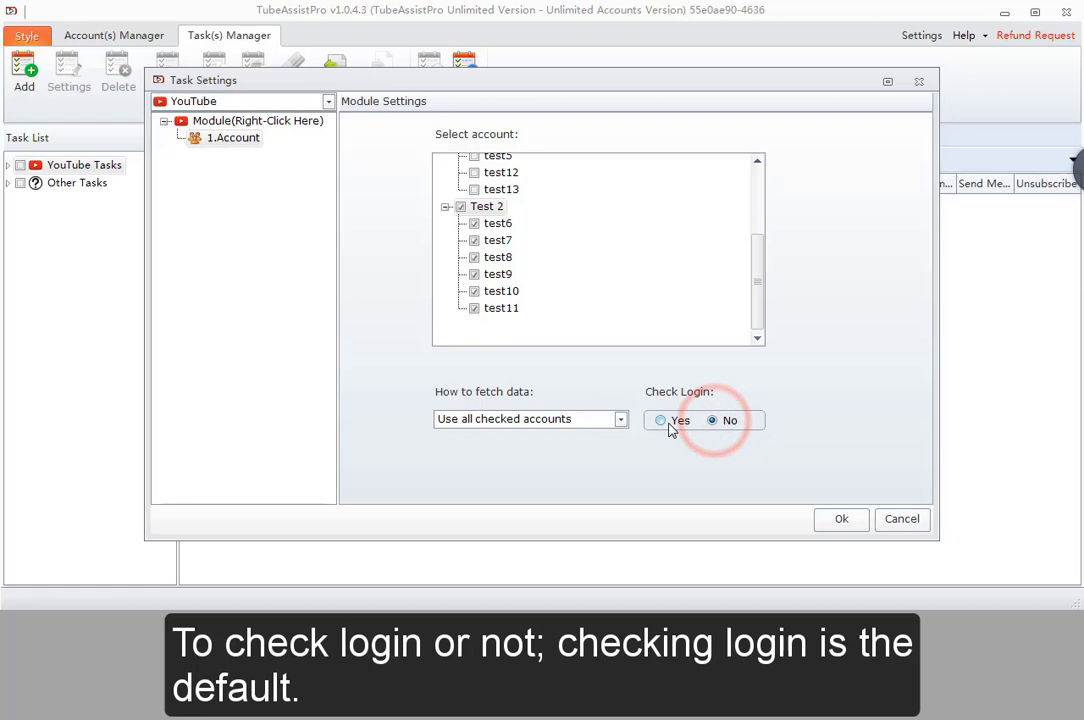
{"action": "left_click", "coordinate": [670, 425]}
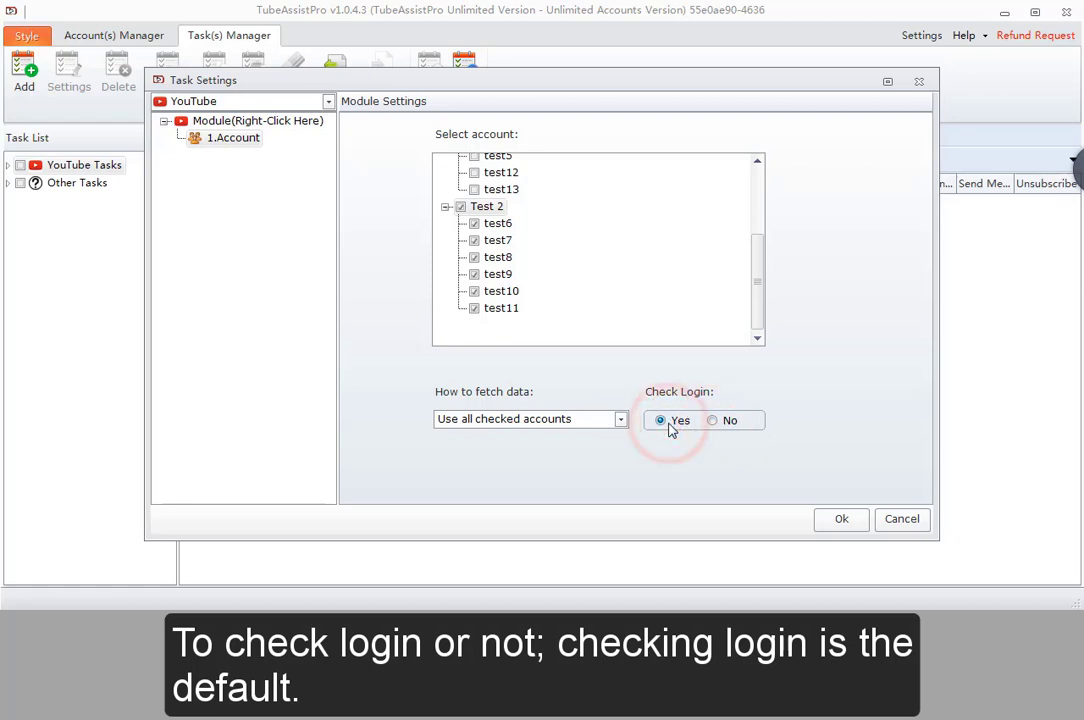
{"action": "left_click", "coordinate": [567, 425]}
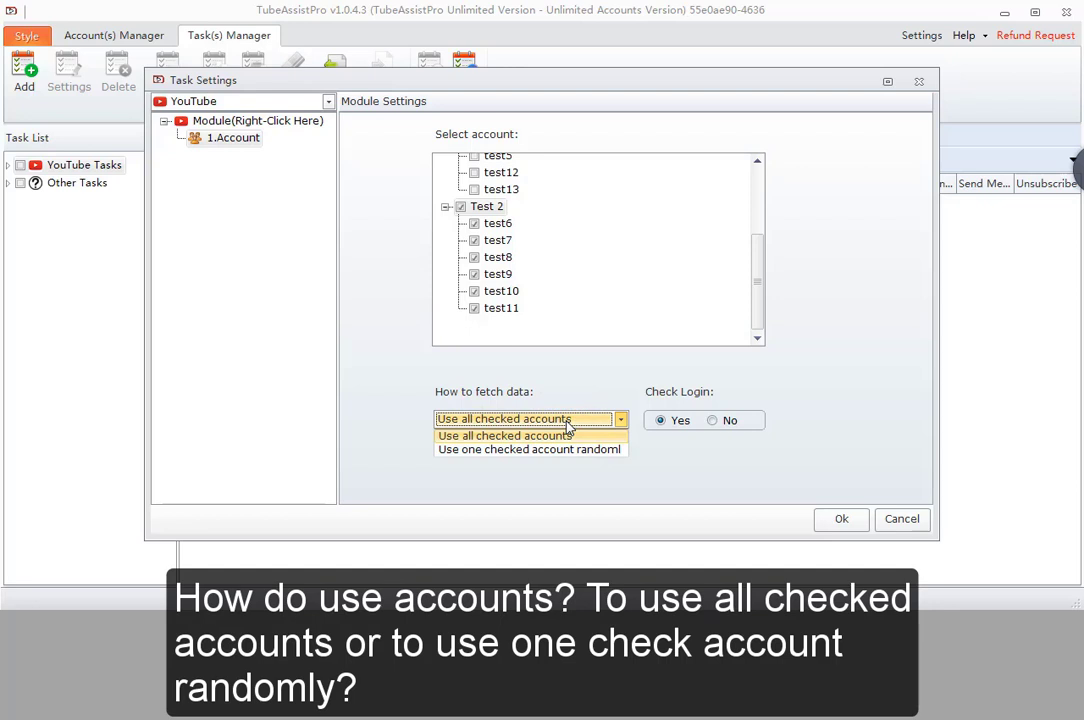
{"action": "left_click", "coordinate": [548, 449]}
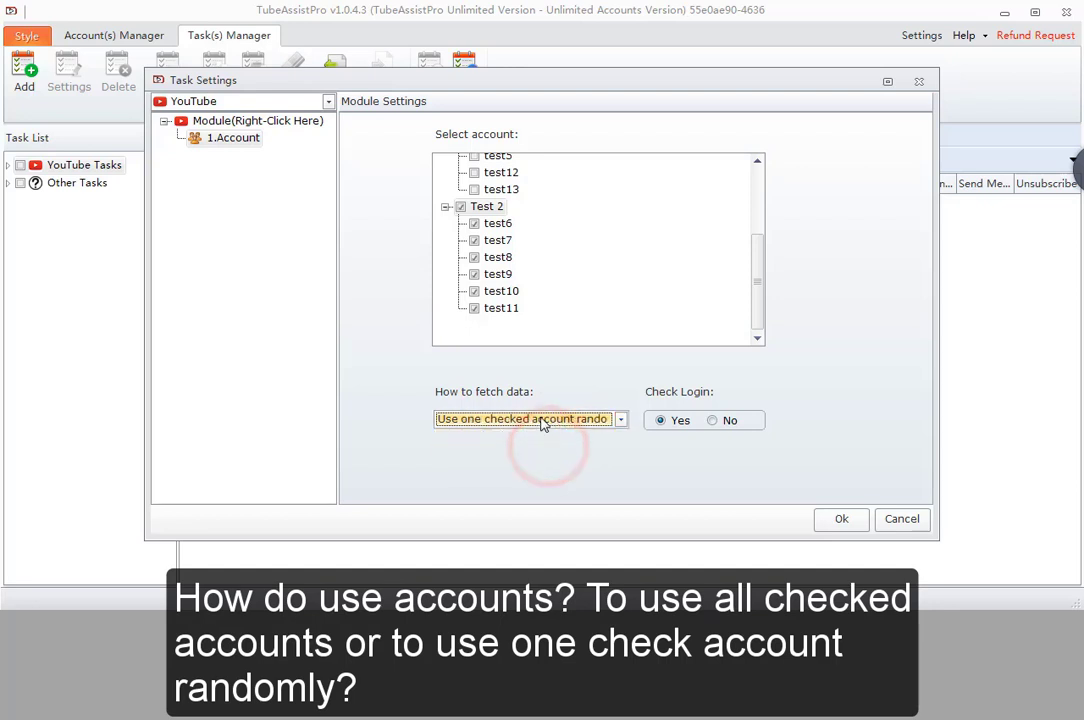
{"action": "scroll", "coordinate": [537, 447], "scroll_direction": "up", "scroll_amount": 1}
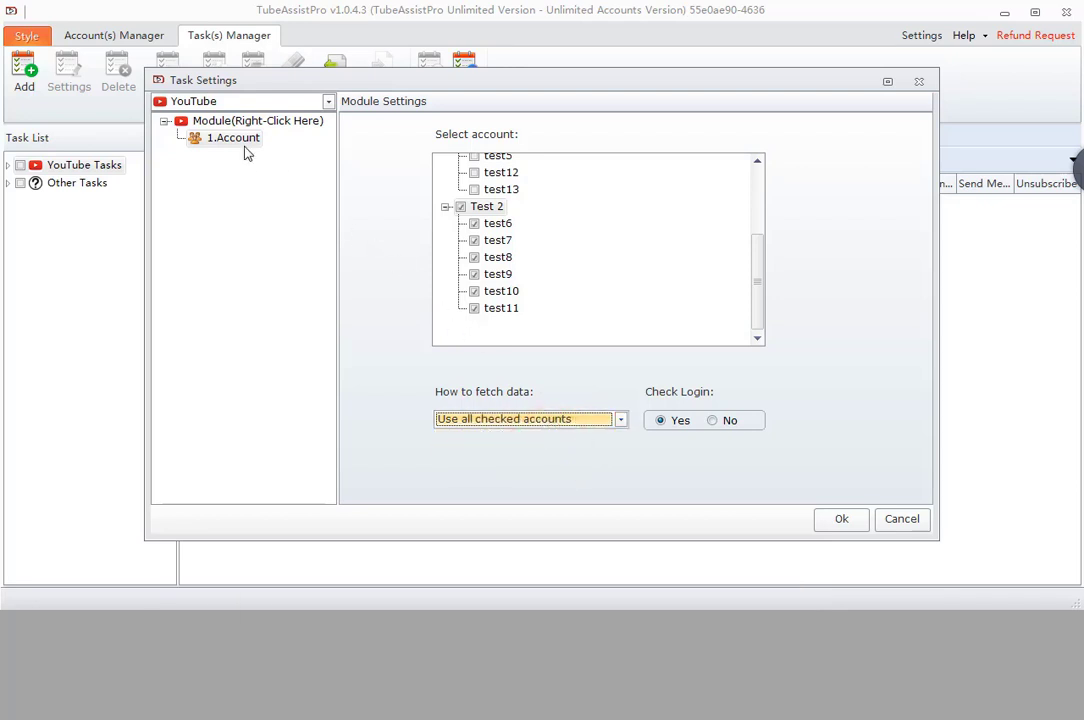
- Insert a Text module after 1.Account
{"action": "right_click", "coordinate": [235, 139]}
{"action": "mouse_move", "coordinate": [307, 148]}
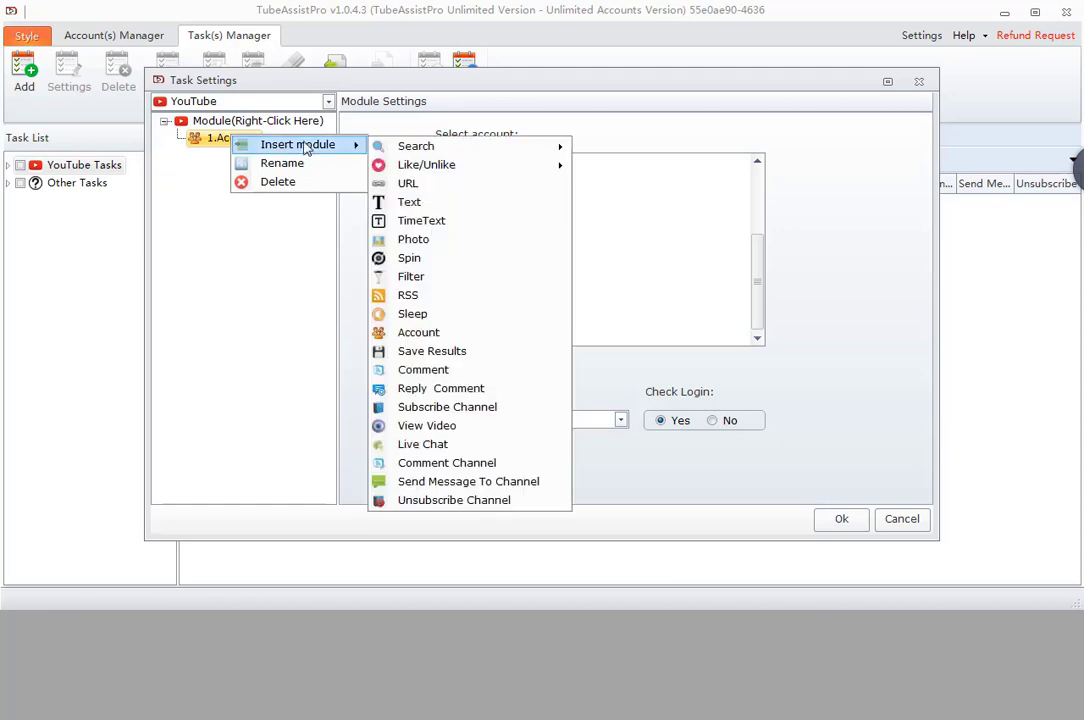
{"action": "left_click", "coordinate": [414, 202]}
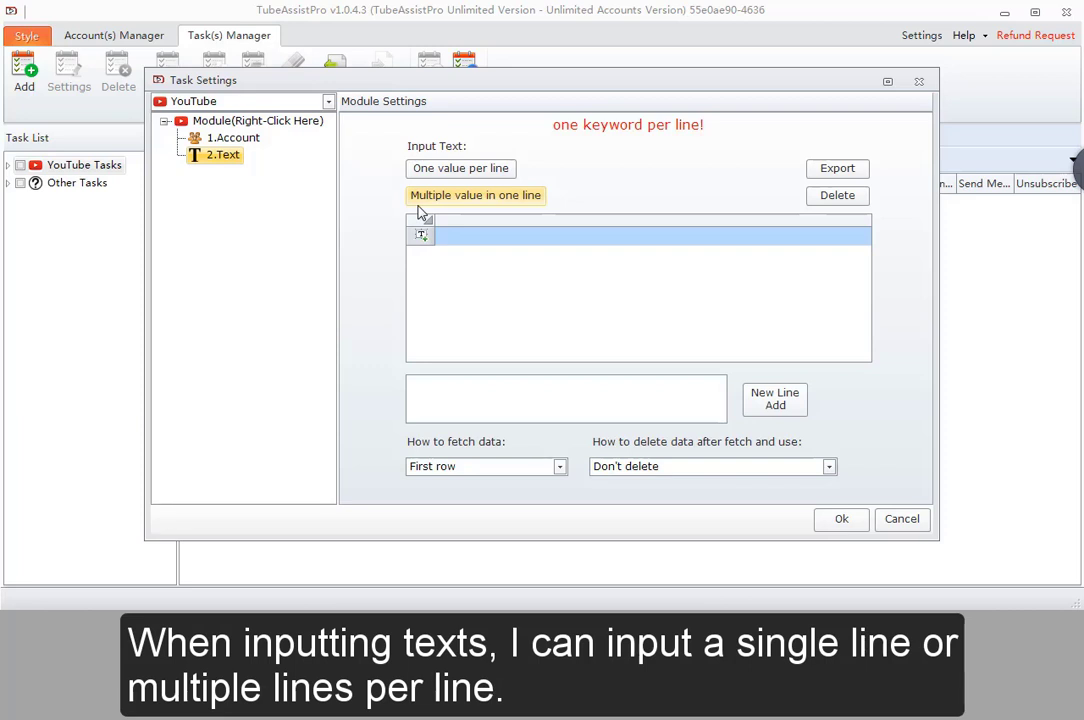
- Add the text entry 'hi, good morning' to the list
{"action": "key", "text": "Tab"}
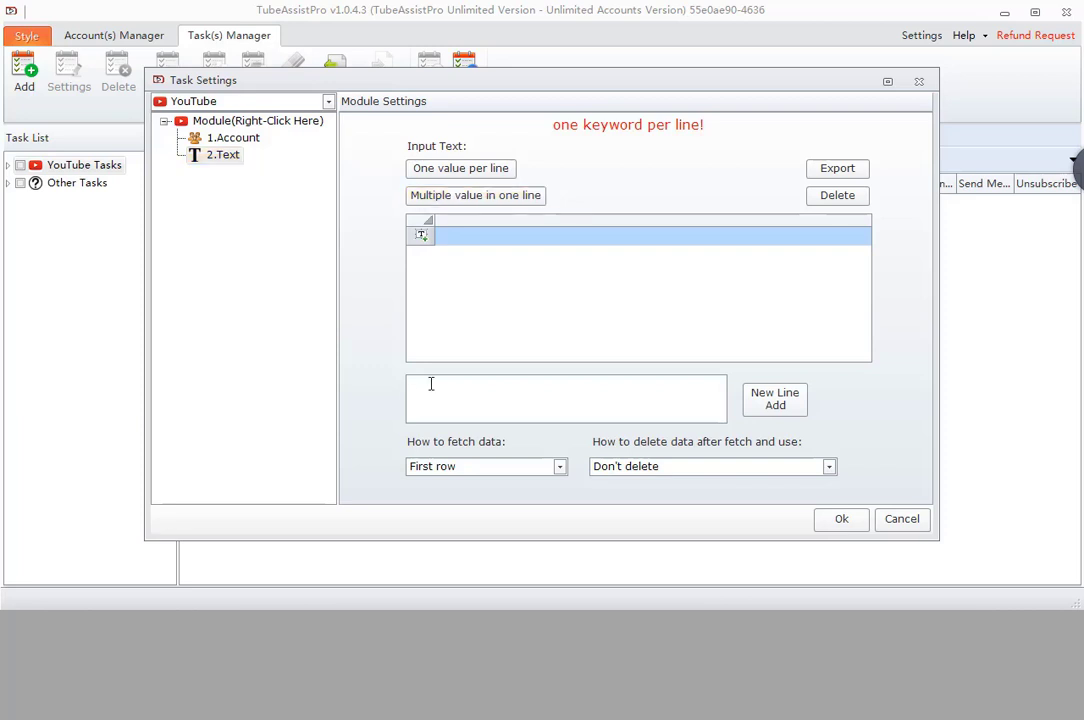
{"action": "left_click", "coordinate": [431, 383]}
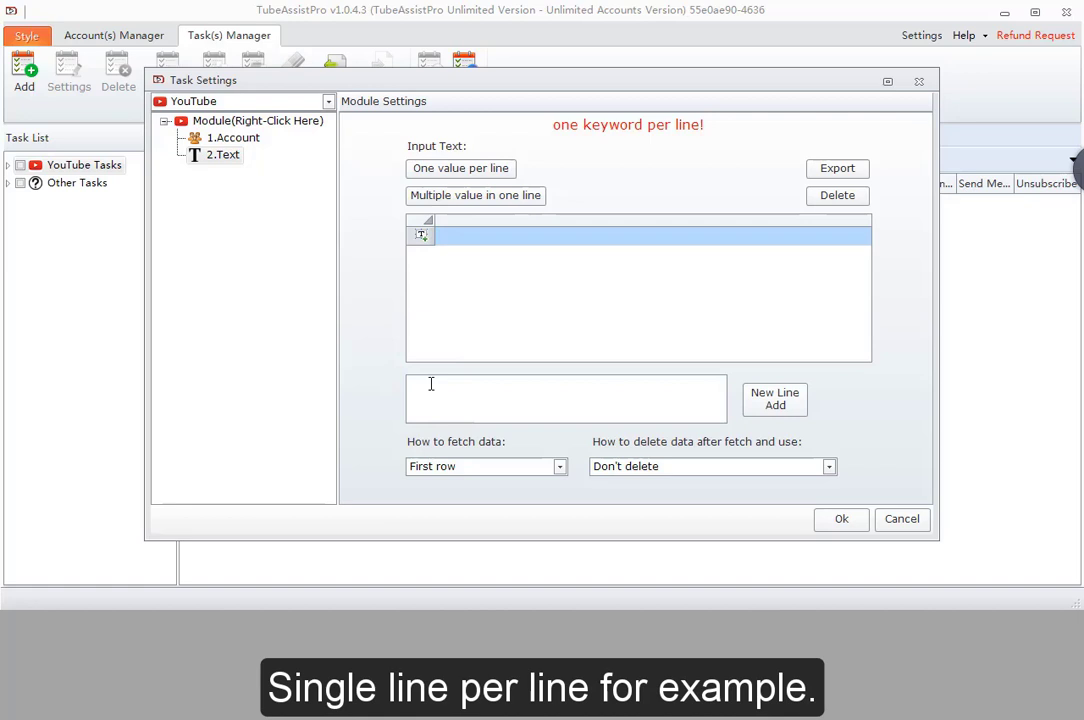
{"action": "type", "text": "hi, good morning"}
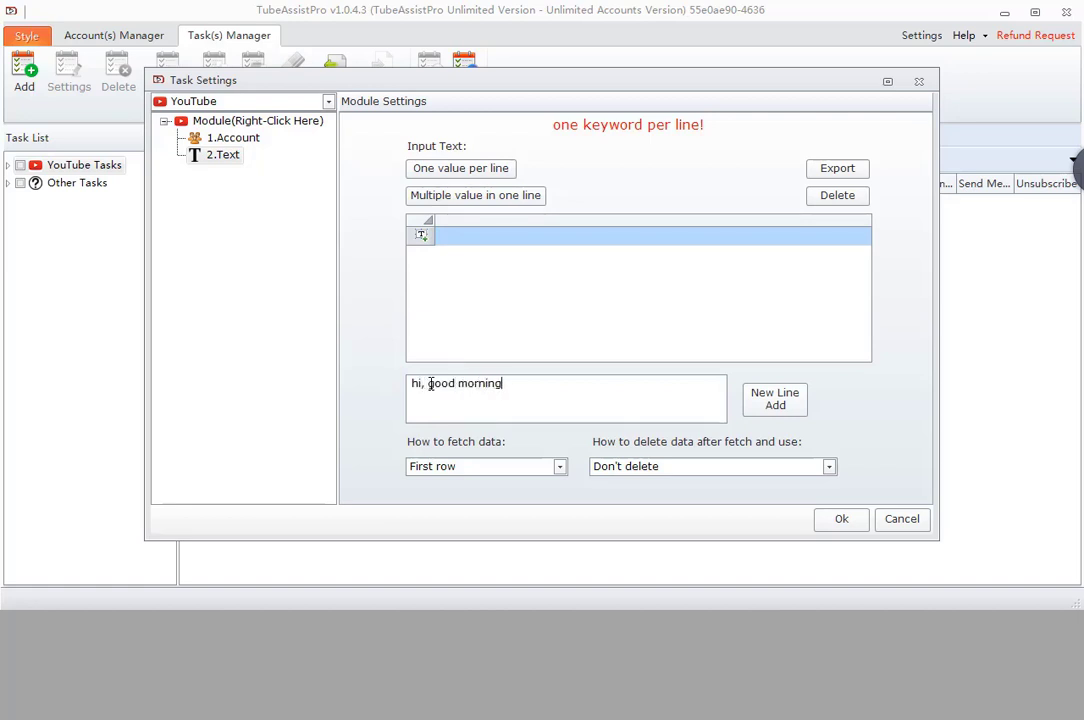
{"action": "left_click", "coordinate": [772, 400]}
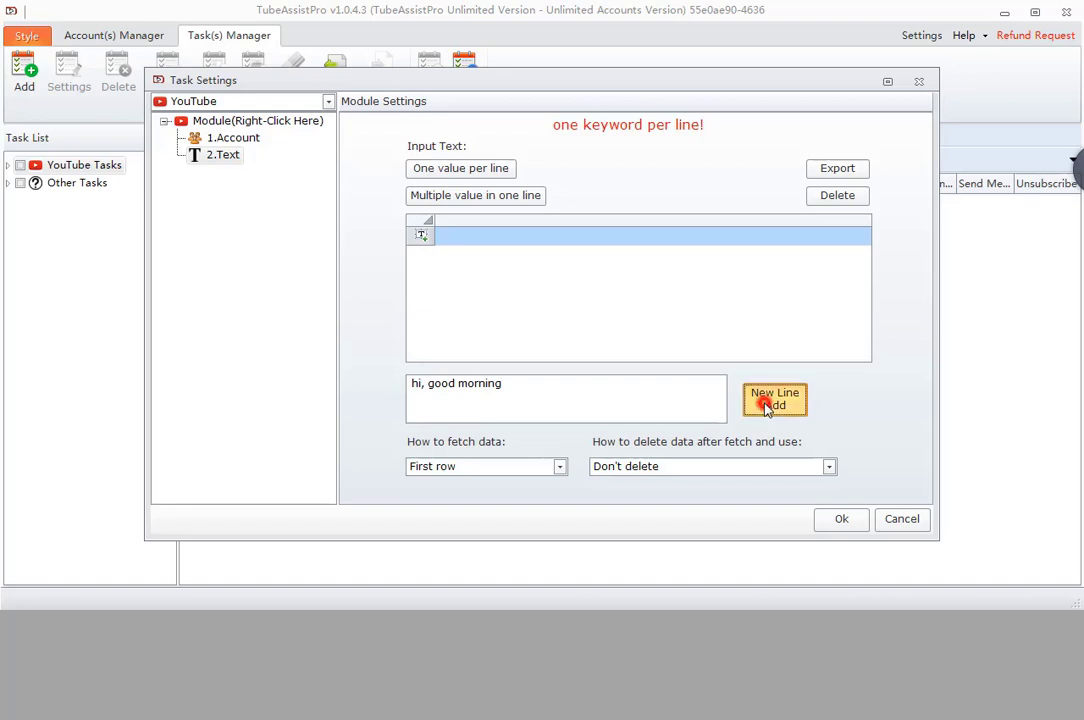
{"action": "left_click", "coordinate": [510, 236]}
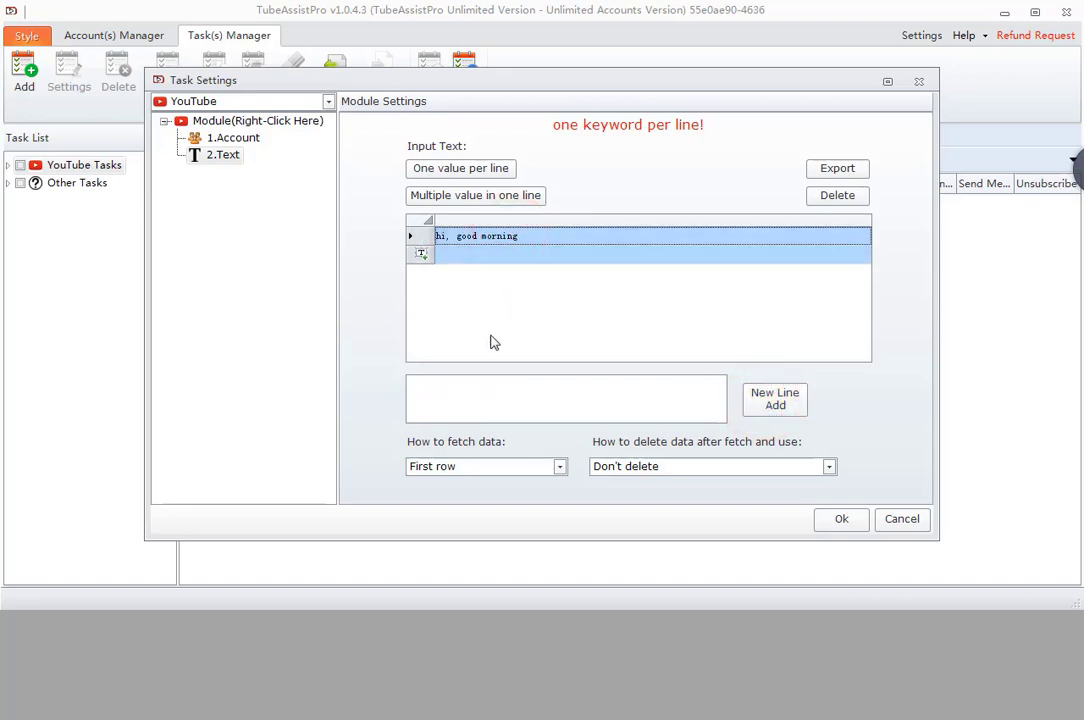
- Add a second entry with 'hi' and 'good morning' on separate lines
{"action": "left_click", "coordinate": [467, 393]}
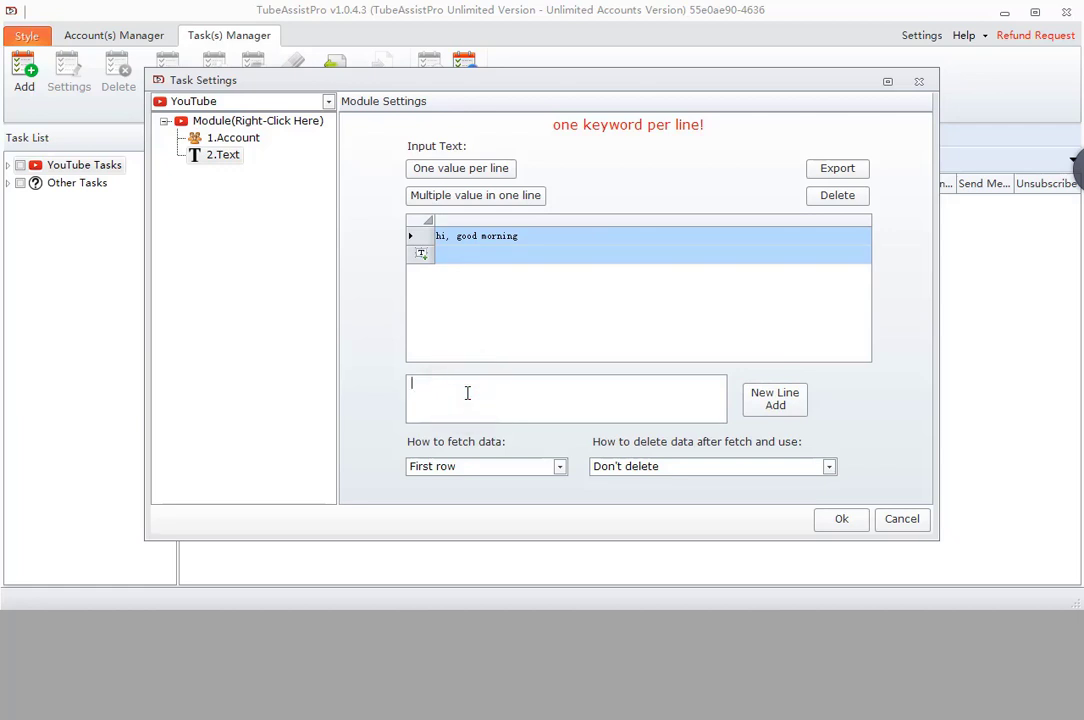
{"action": "type", "text": "hi"}
{"action": "key", "text": "Return"}
{"action": "type", "text": "good morning"}
{"action": "left_click", "coordinate": [491, 254]}
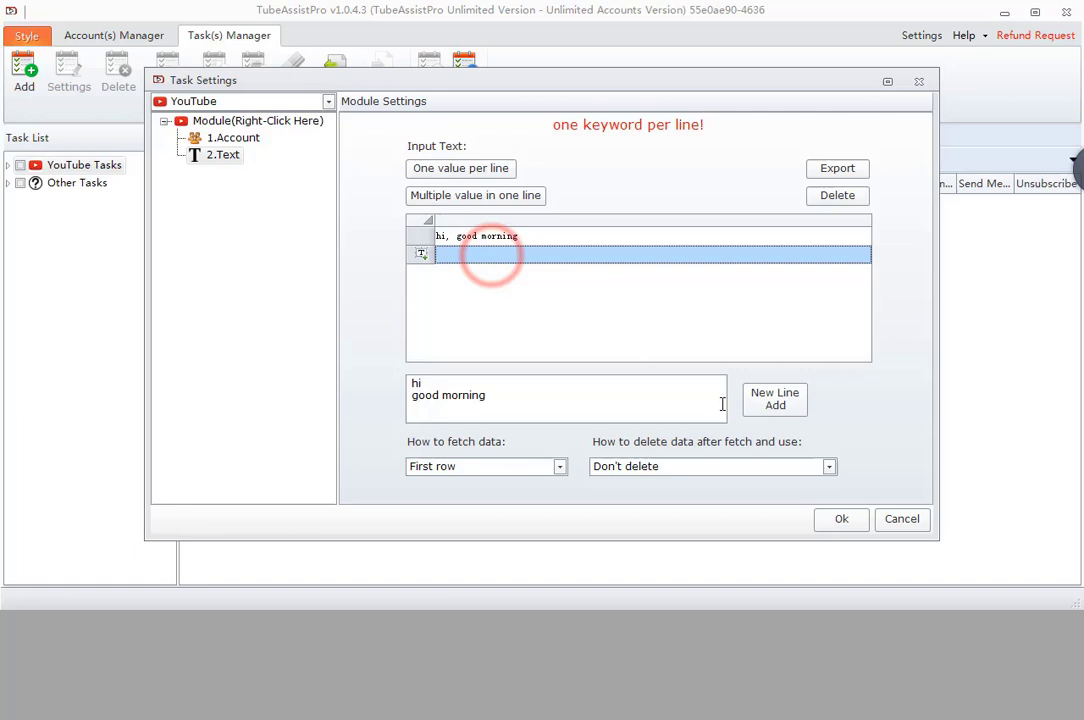
{"action": "left_click", "coordinate": [773, 418]}
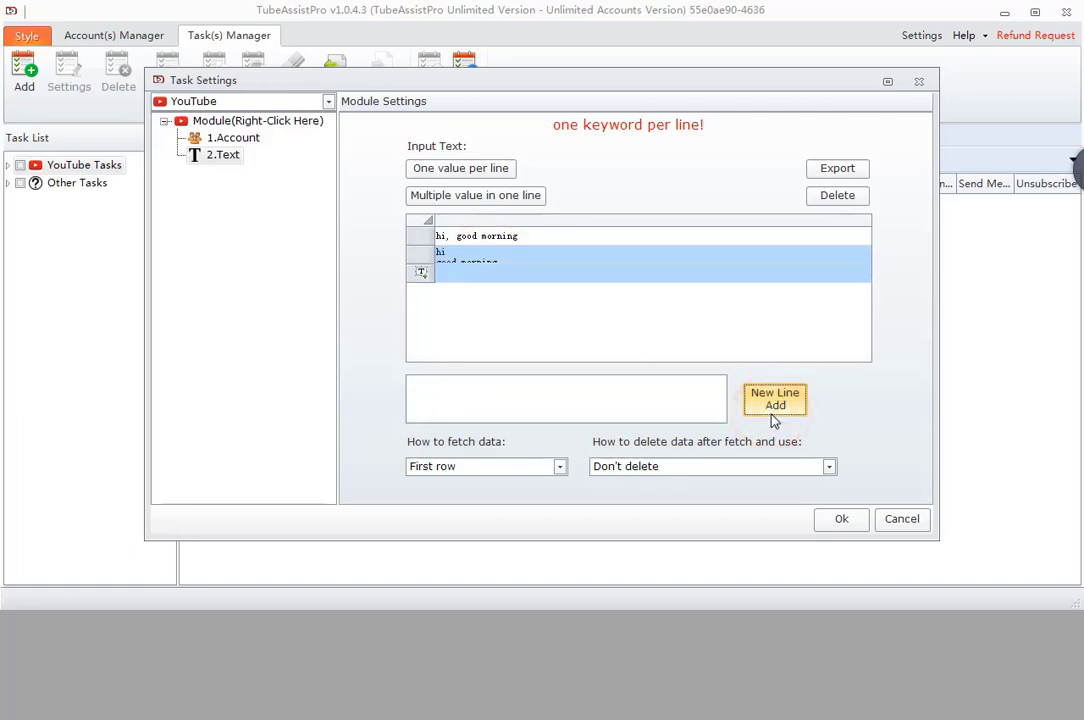
{"action": "left_click", "coordinate": [624, 238]}
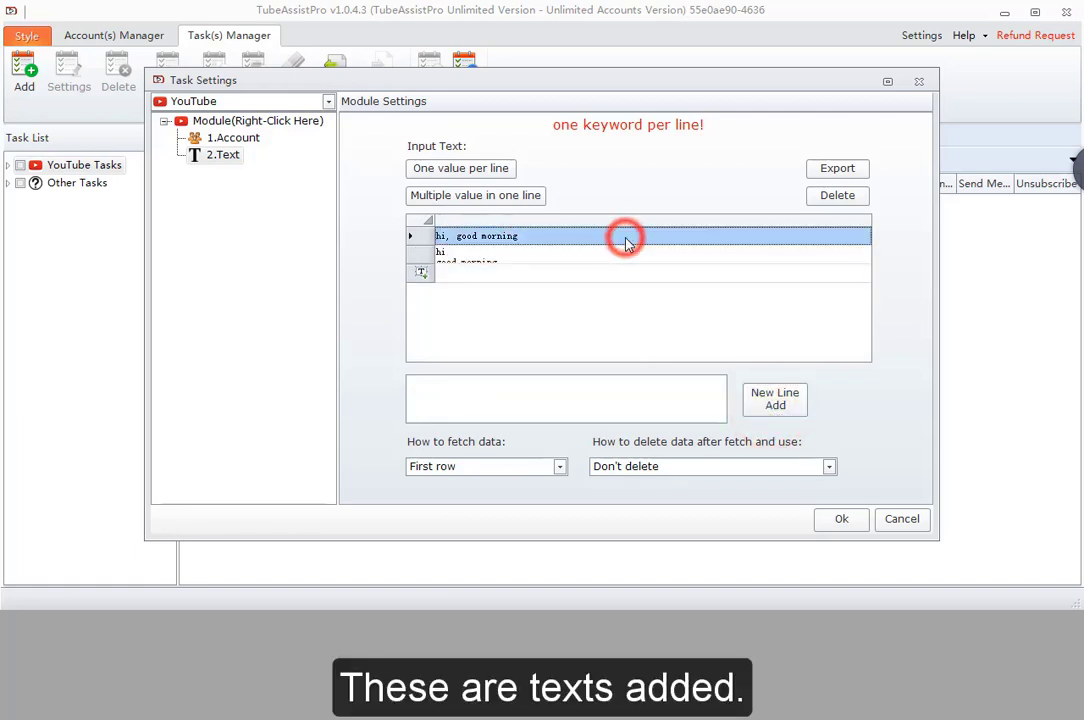
{"action": "left_click", "coordinate": [597, 258]}
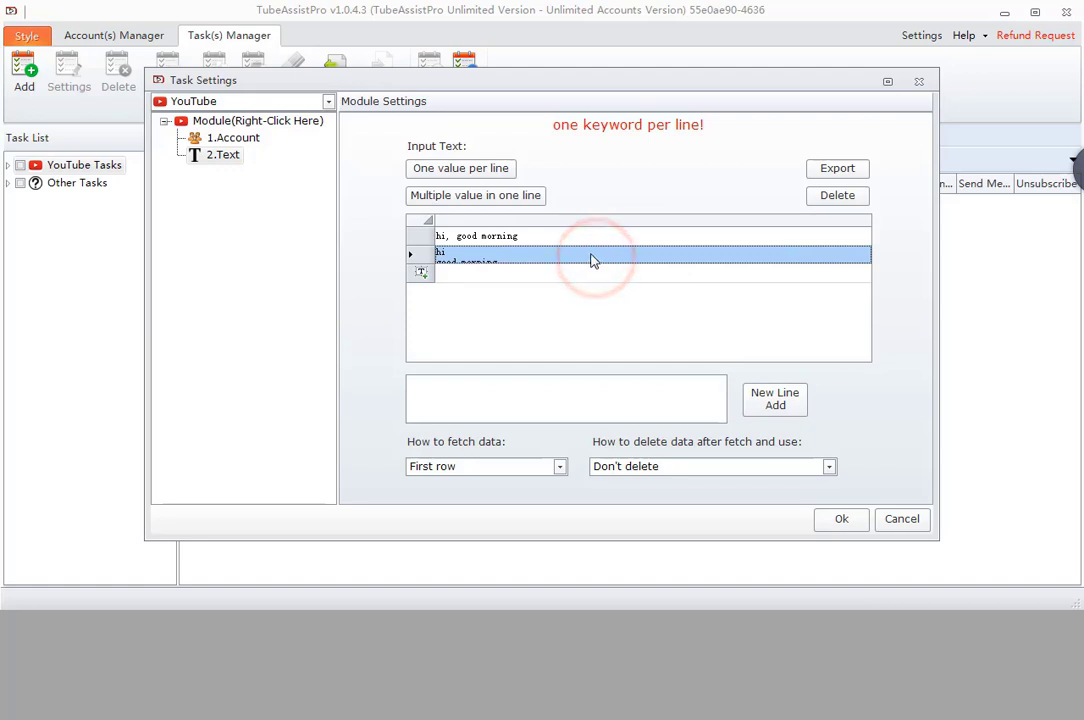
{"action": "key", "text": "Tab"}
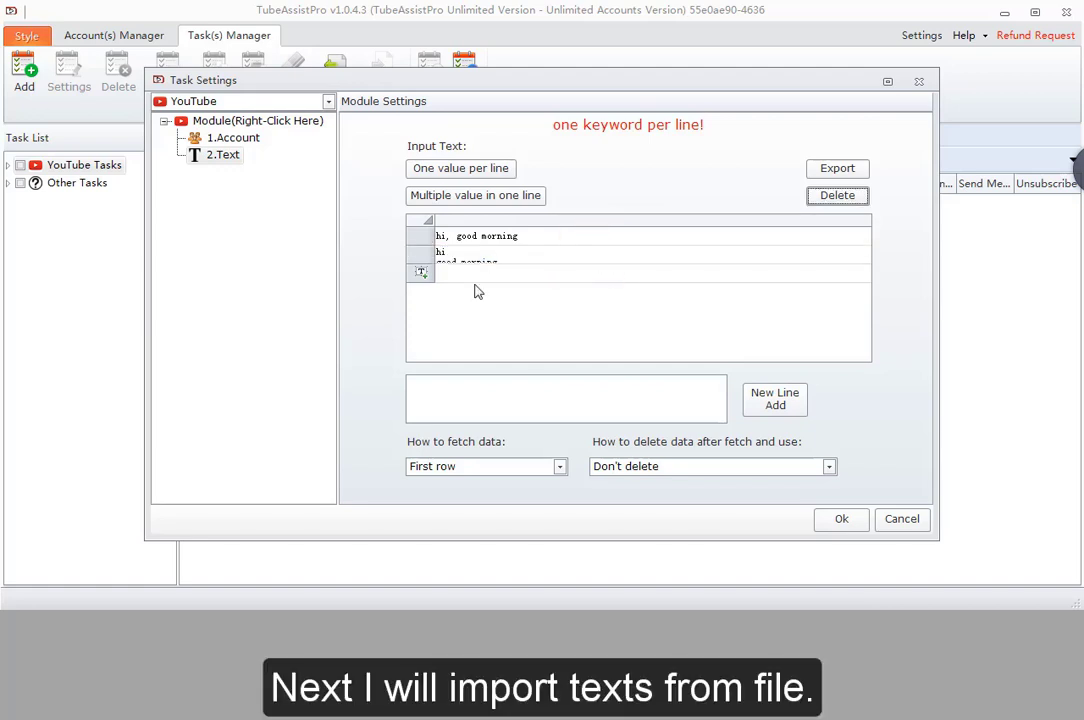
- Import the texts from TestText.txt into the list
{"action": "left_click", "coordinate": [468, 275]}
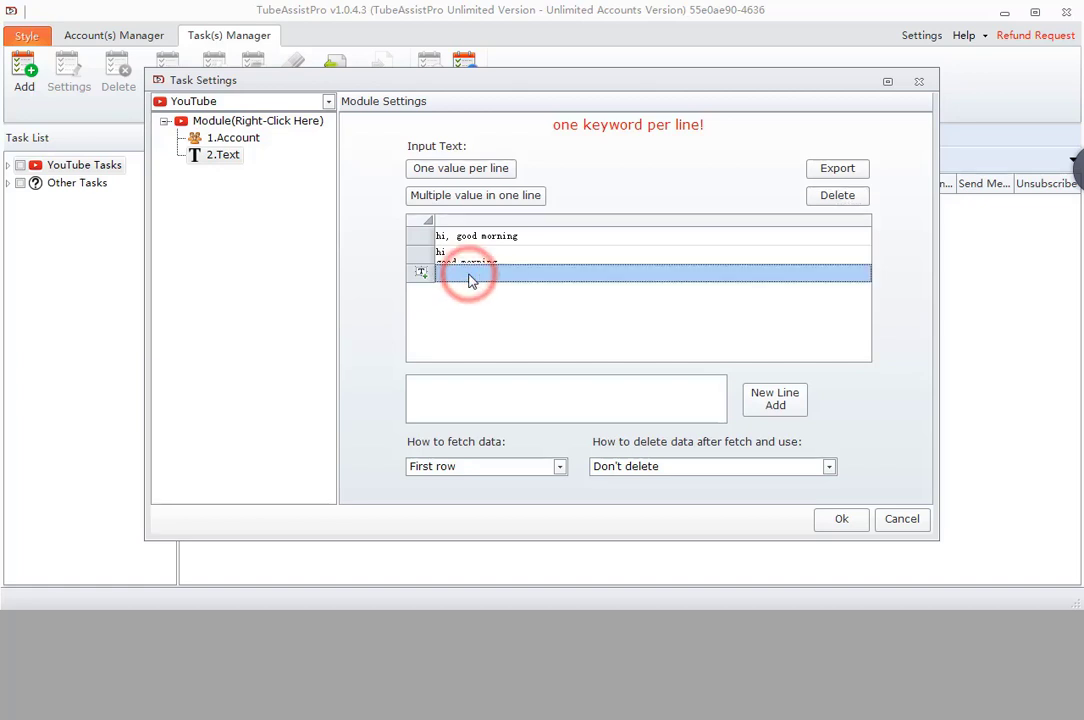
{"action": "left_click", "coordinate": [476, 195]}
{"action": "left_click", "coordinate": [380, 318]}
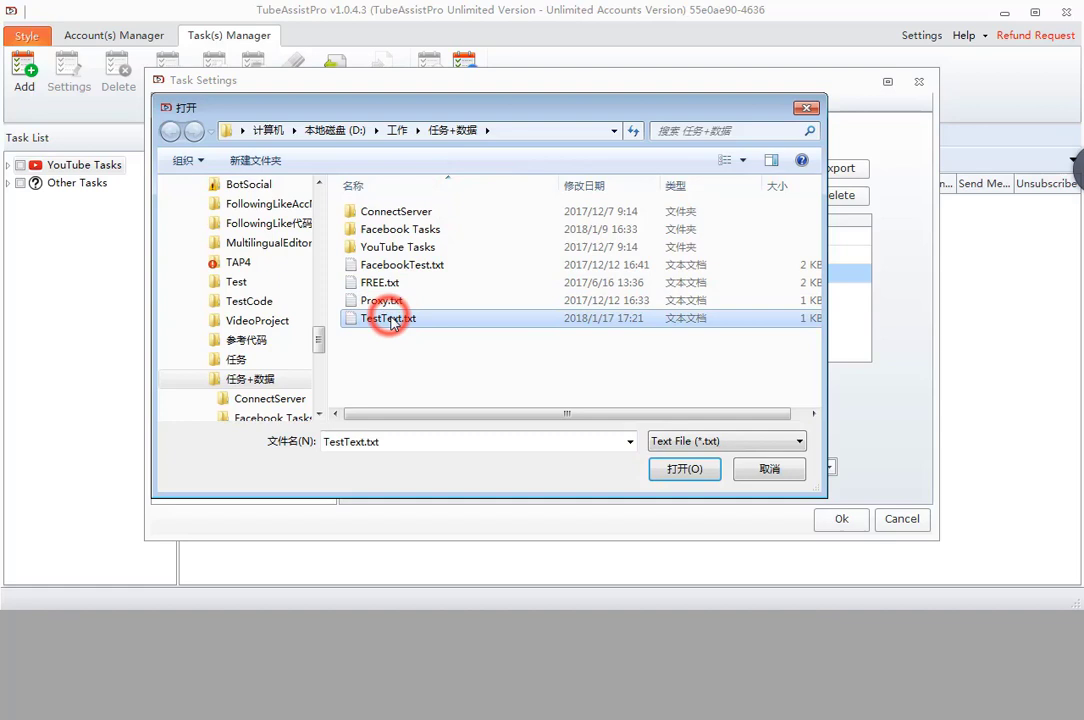
{"action": "left_click", "coordinate": [672, 470]}
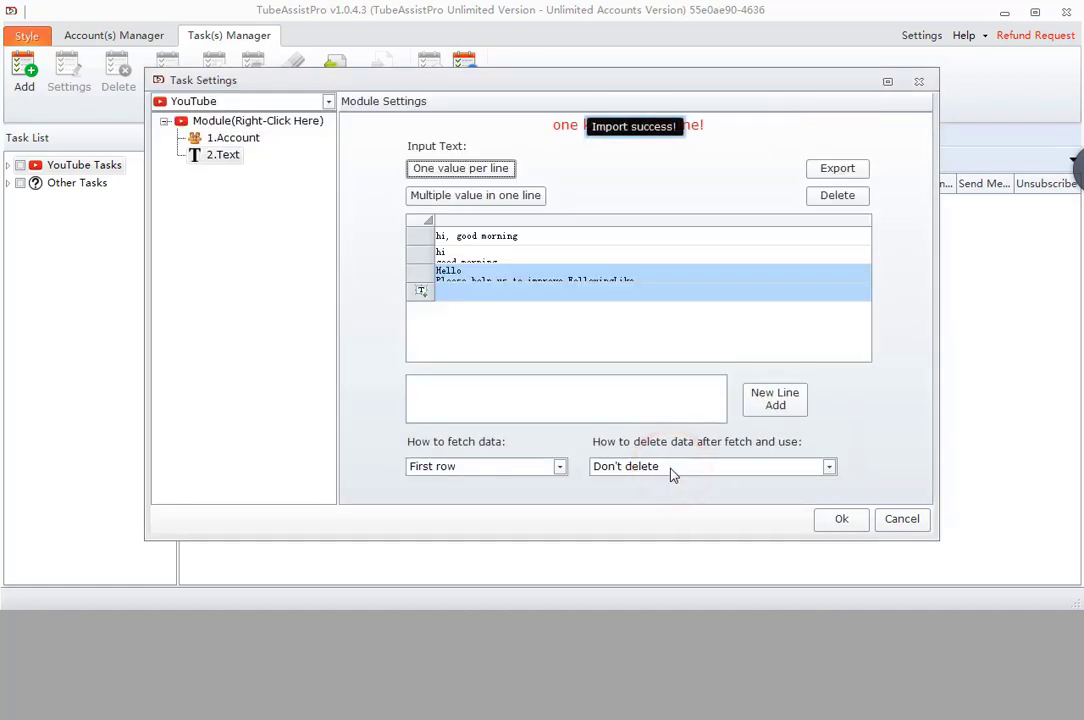
- Import TestExport.csv one value per line, adding rows test1, test2 and onward
{"action": "left_click", "coordinate": [466, 308]}
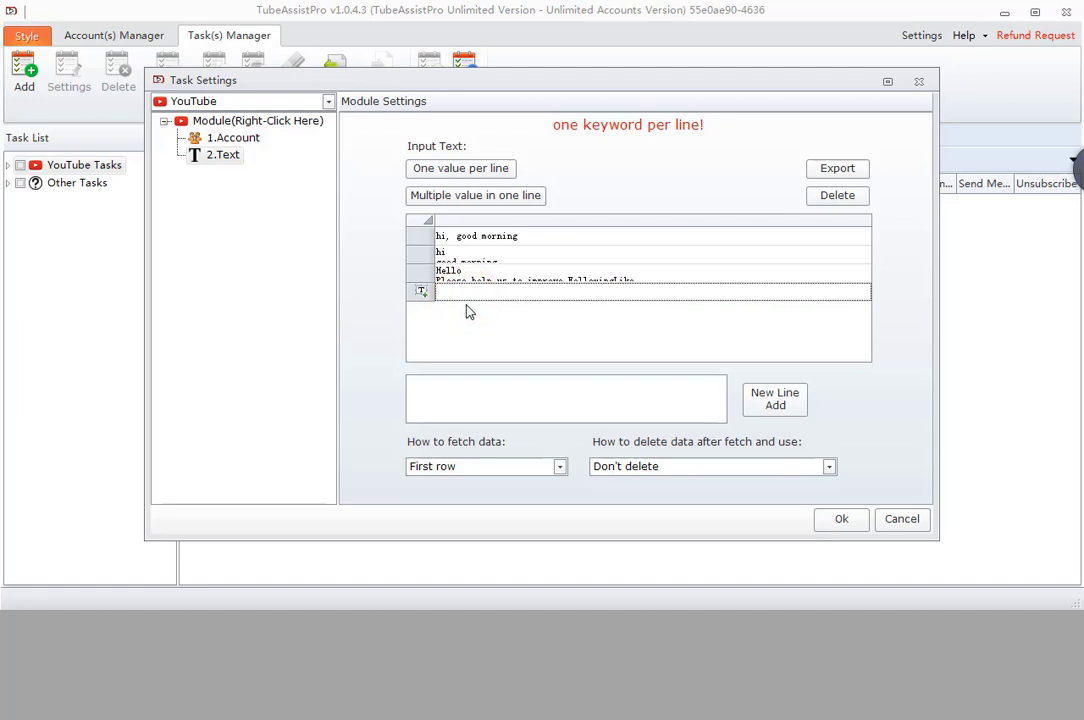
{"action": "left_click", "coordinate": [530, 277]}
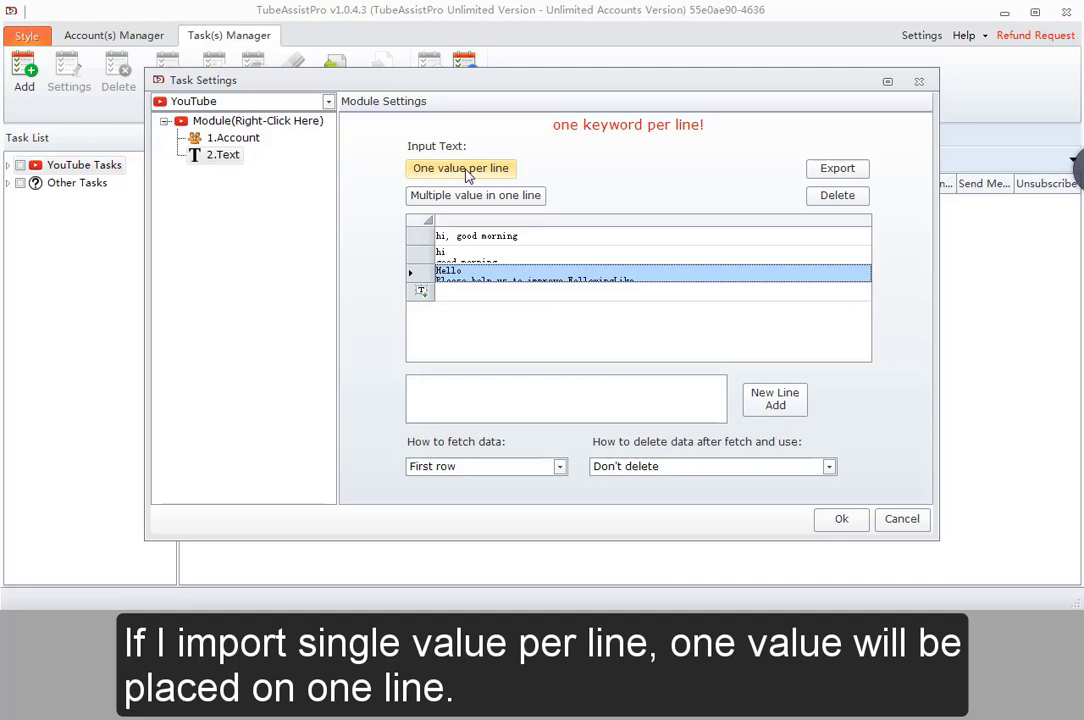
{"action": "left_click", "coordinate": [460, 167]}
{"action": "left_click", "coordinate": [395, 318]}
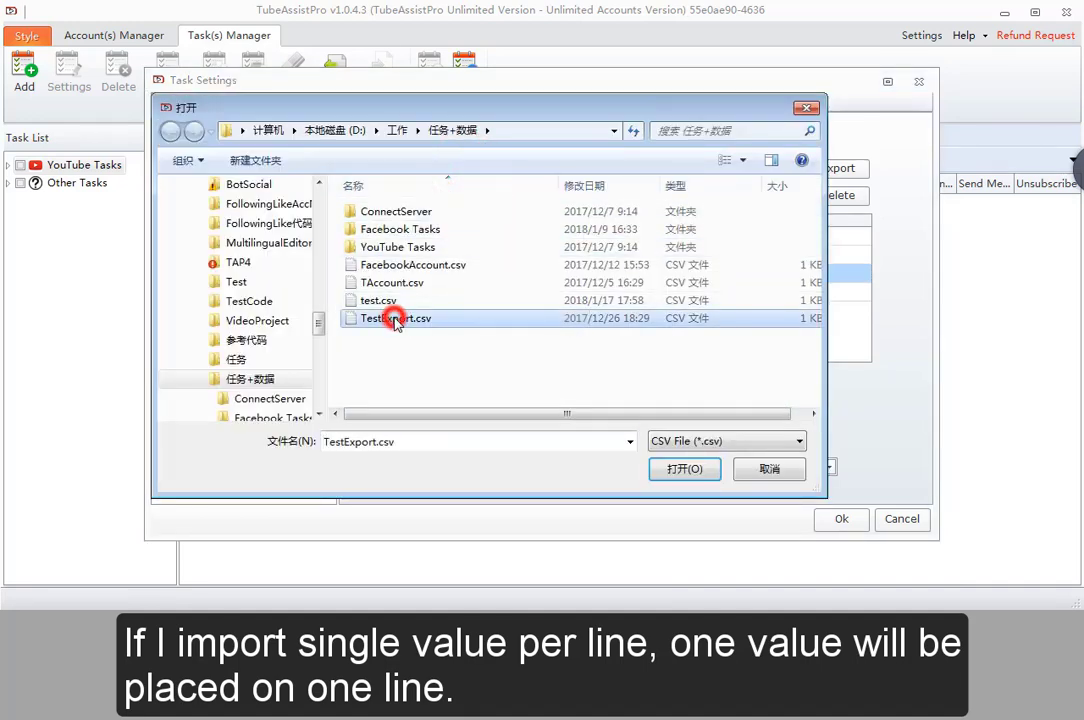
{"action": "left_click", "coordinate": [684, 468]}
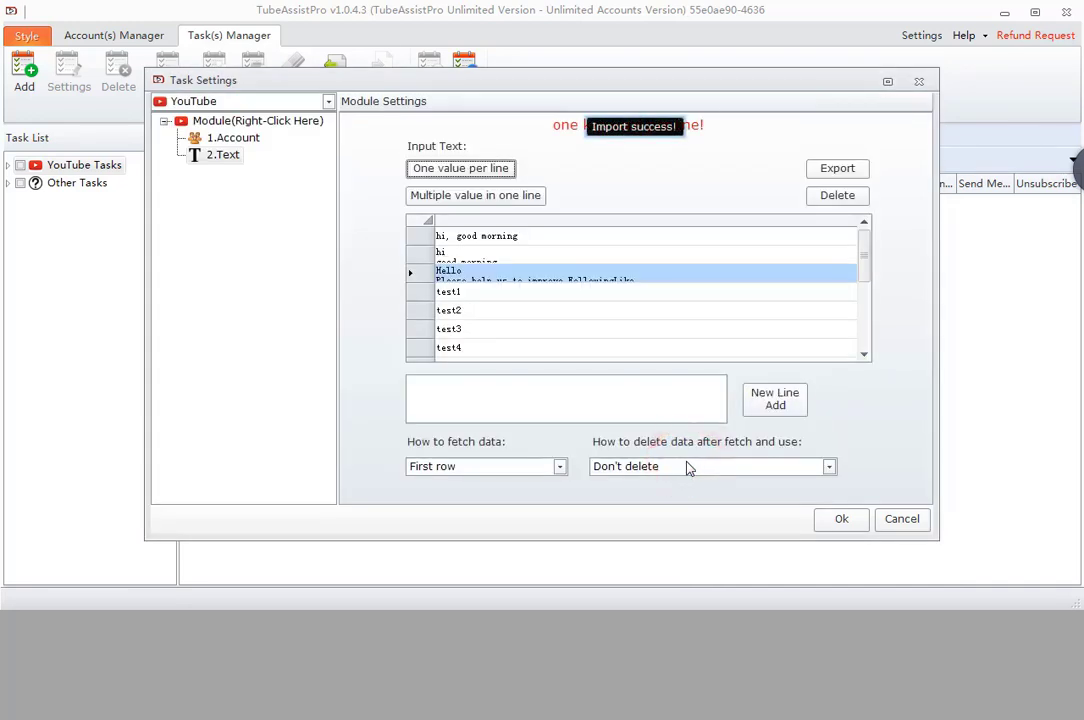
{"action": "left_click_drag", "start_coordinate": [484, 291], "coordinate": [491, 351]}
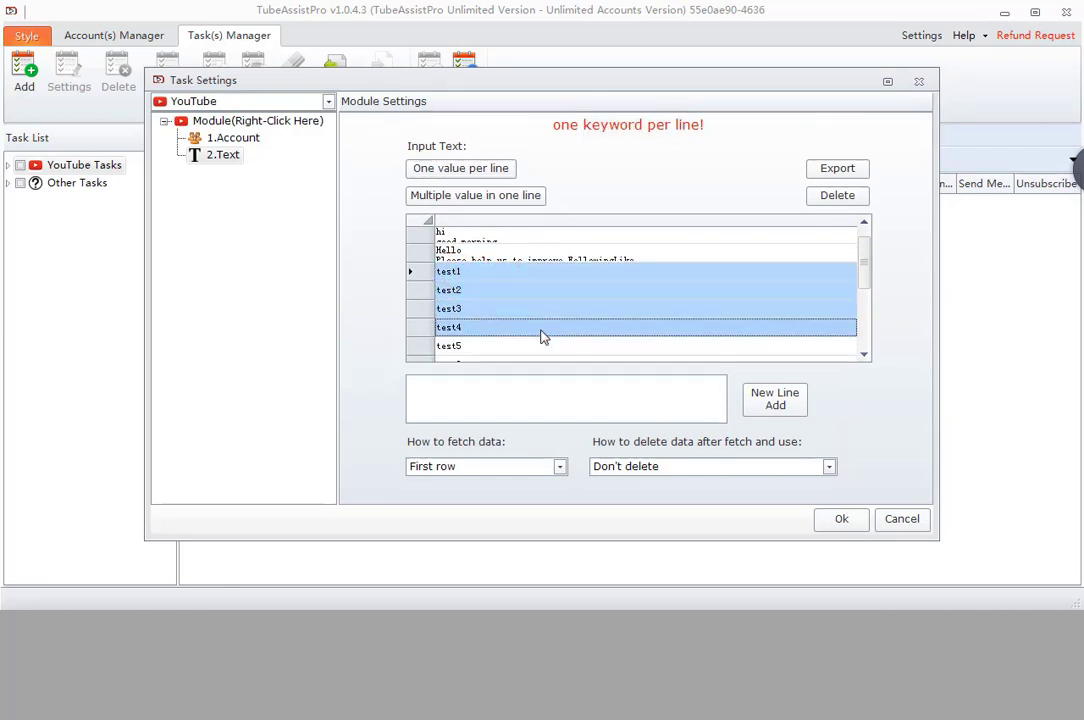
{"action": "scroll", "coordinate": [541, 337], "scroll_direction": "down", "scroll_amount": 3}
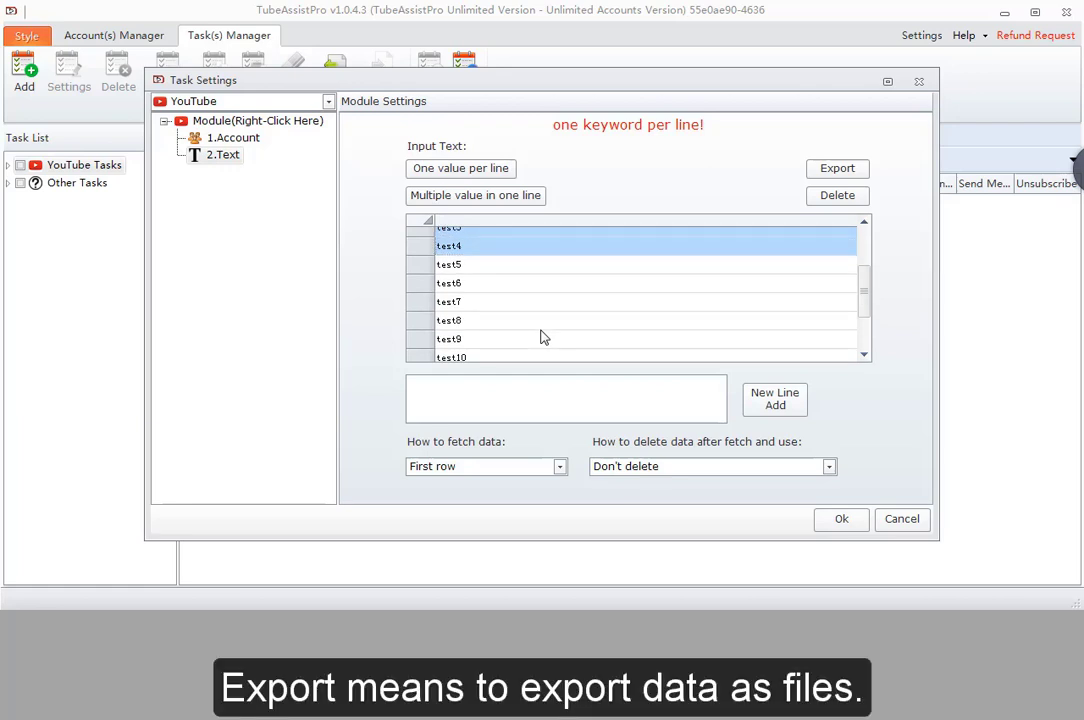
- Export the list as a Text File (*.txt) named test.txt
{"action": "scroll", "coordinate": [583, 307], "scroll_direction": "up", "scroll_amount": 3}
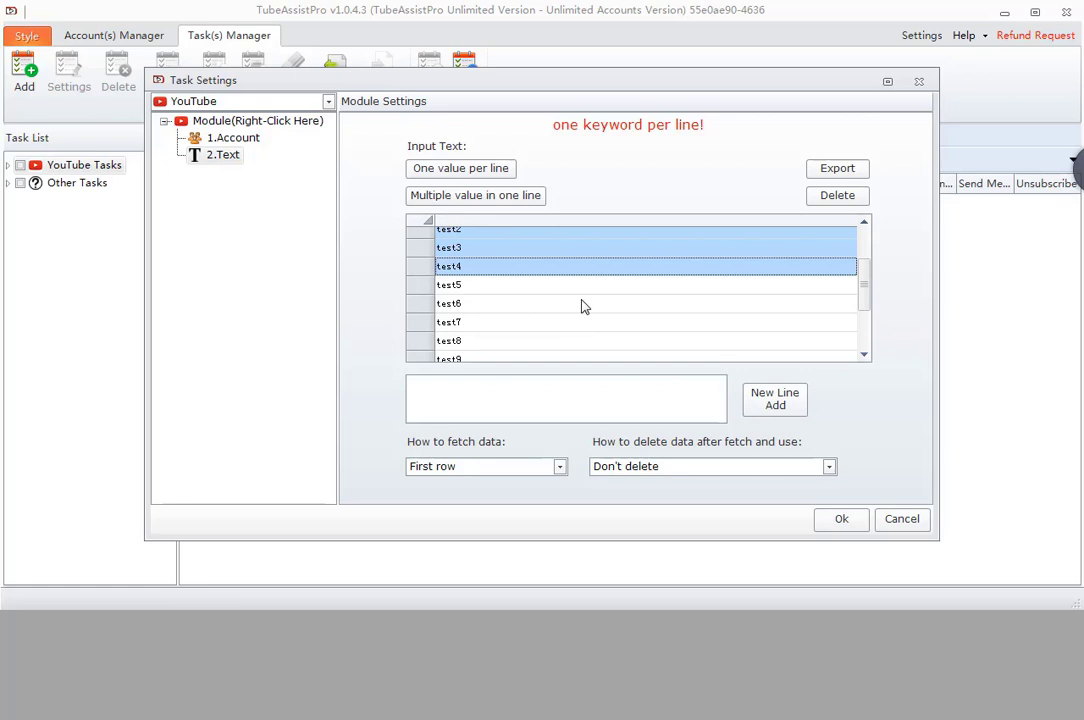
{"action": "left_click", "coordinate": [585, 307]}
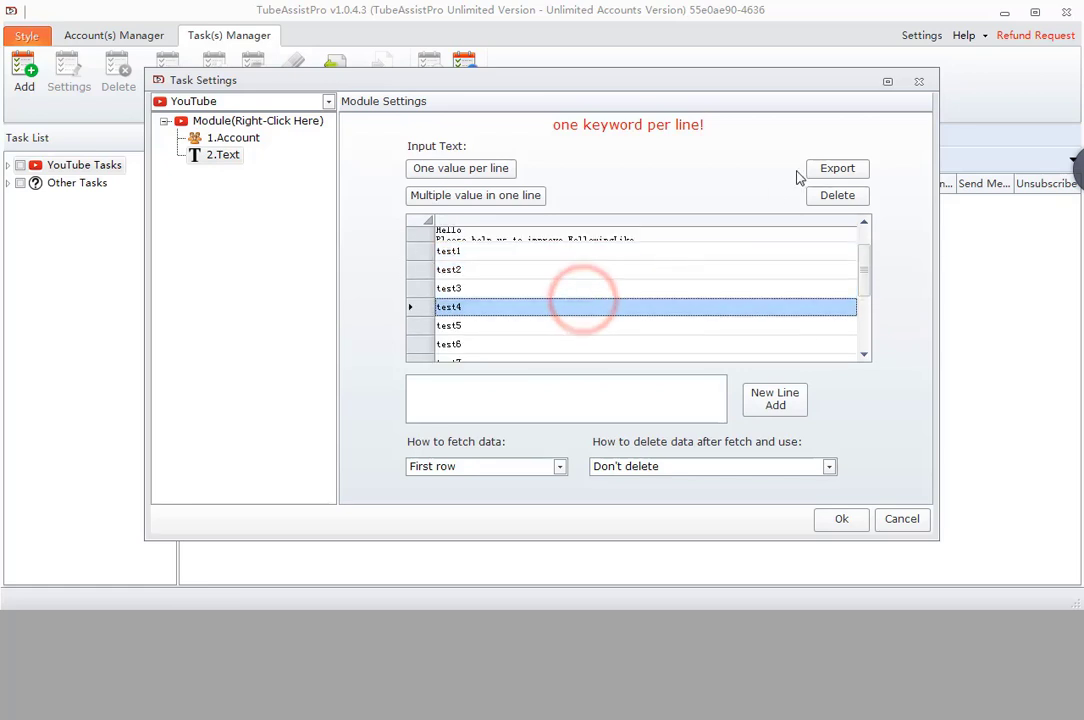
{"action": "left_click", "coordinate": [838, 170]}
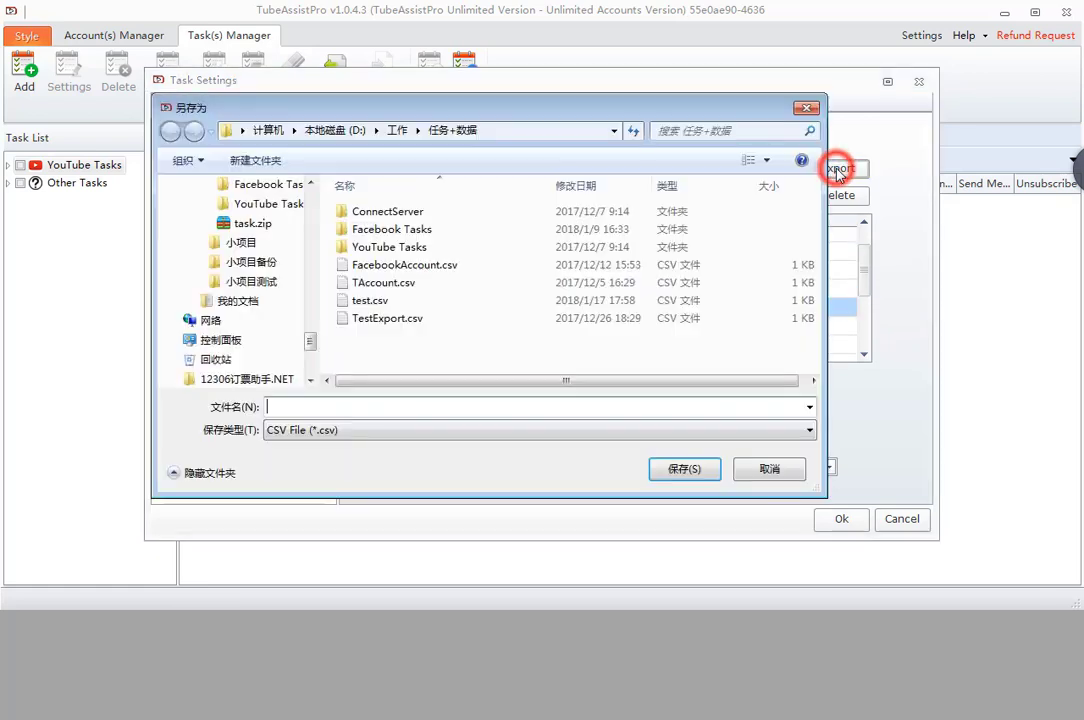
{"action": "left_click", "coordinate": [495, 407]}
{"action": "type", "text": "test"}
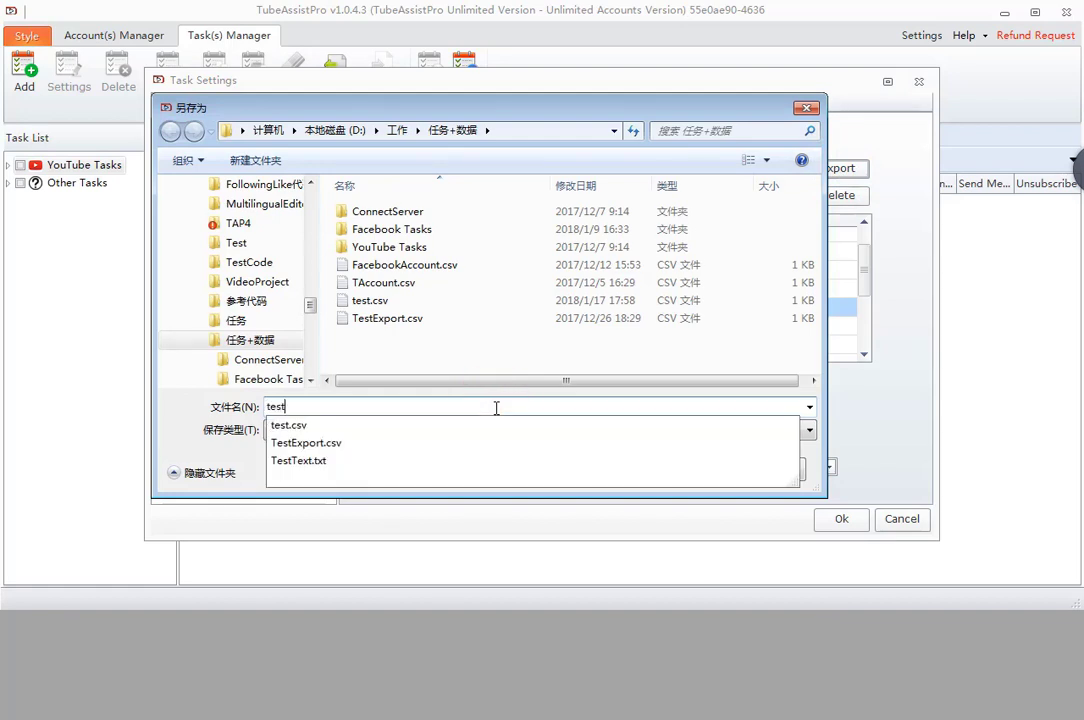
{"action": "left_click", "coordinate": [542, 398]}
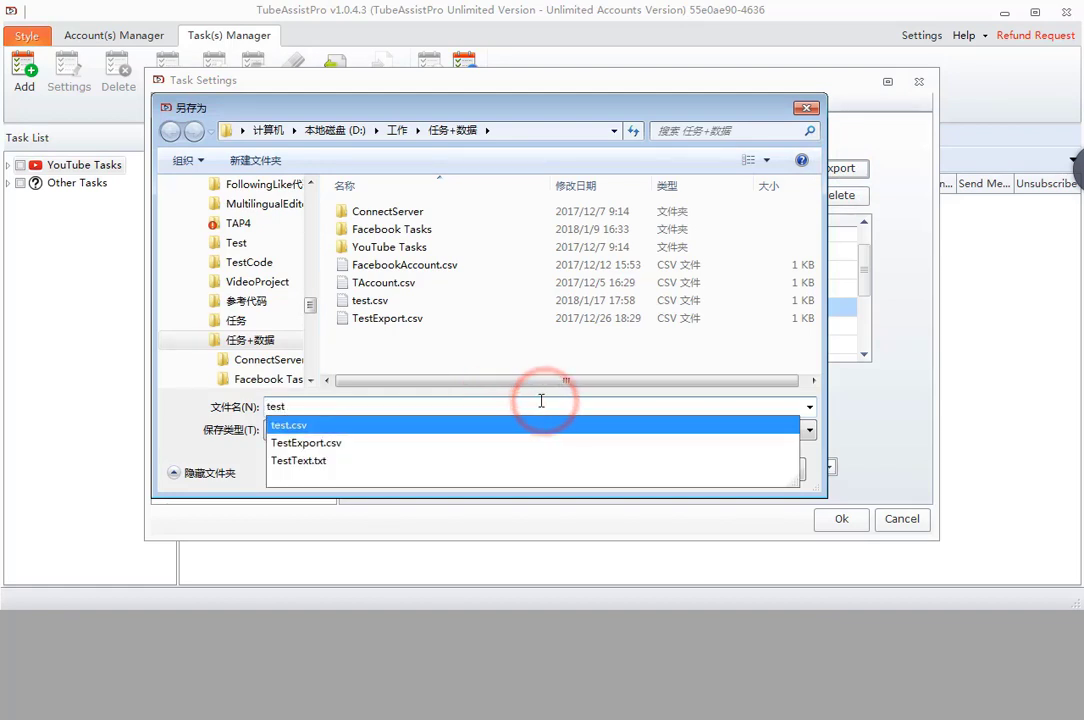
{"action": "left_click", "coordinate": [631, 431]}
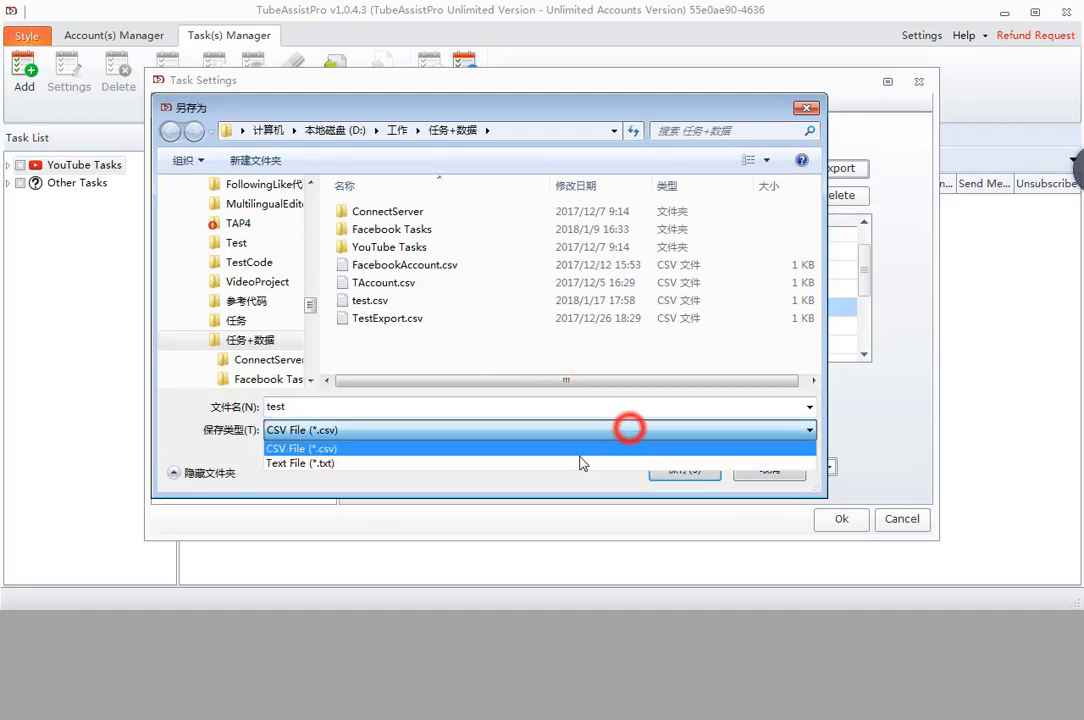
{"action": "left_click", "coordinate": [572, 461]}
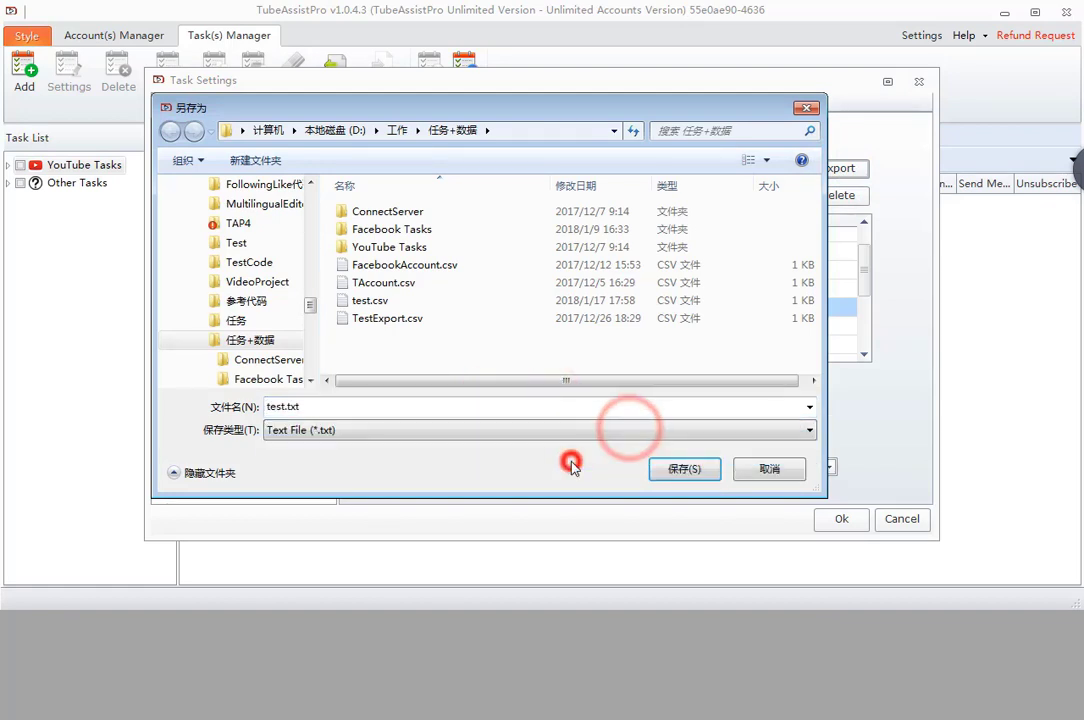
{"action": "left_click", "coordinate": [684, 470]}
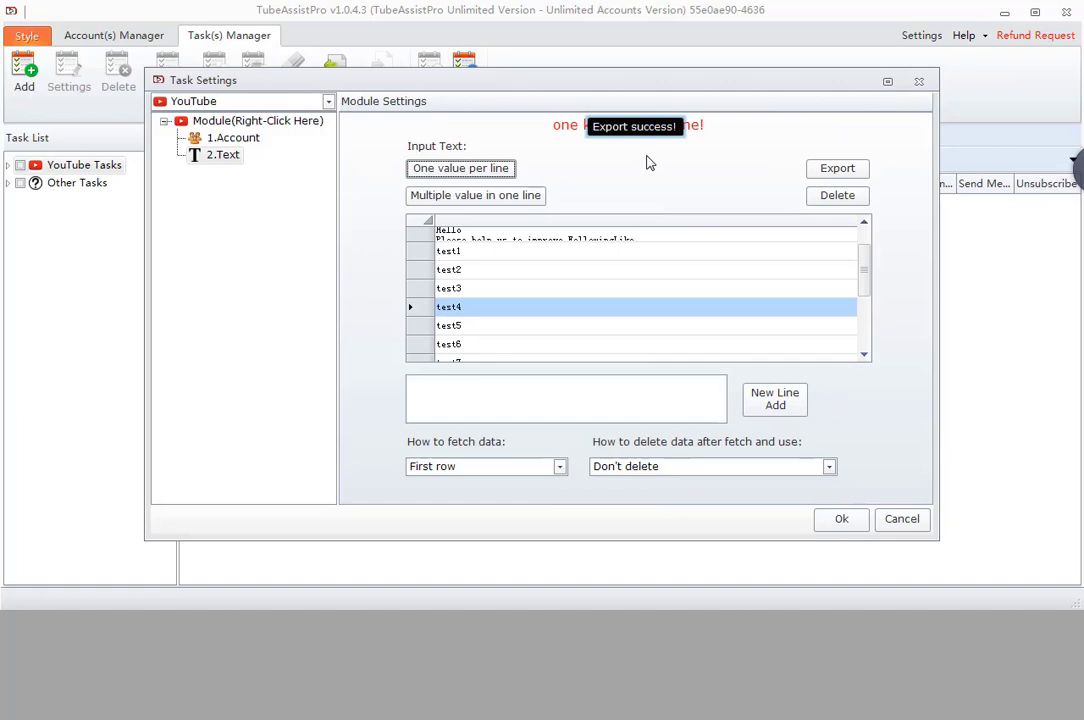
- Select rows test5 through test13 and delete them from the list
{"action": "left_click_drag", "start_coordinate": [573, 234], "coordinate": [565, 328]}
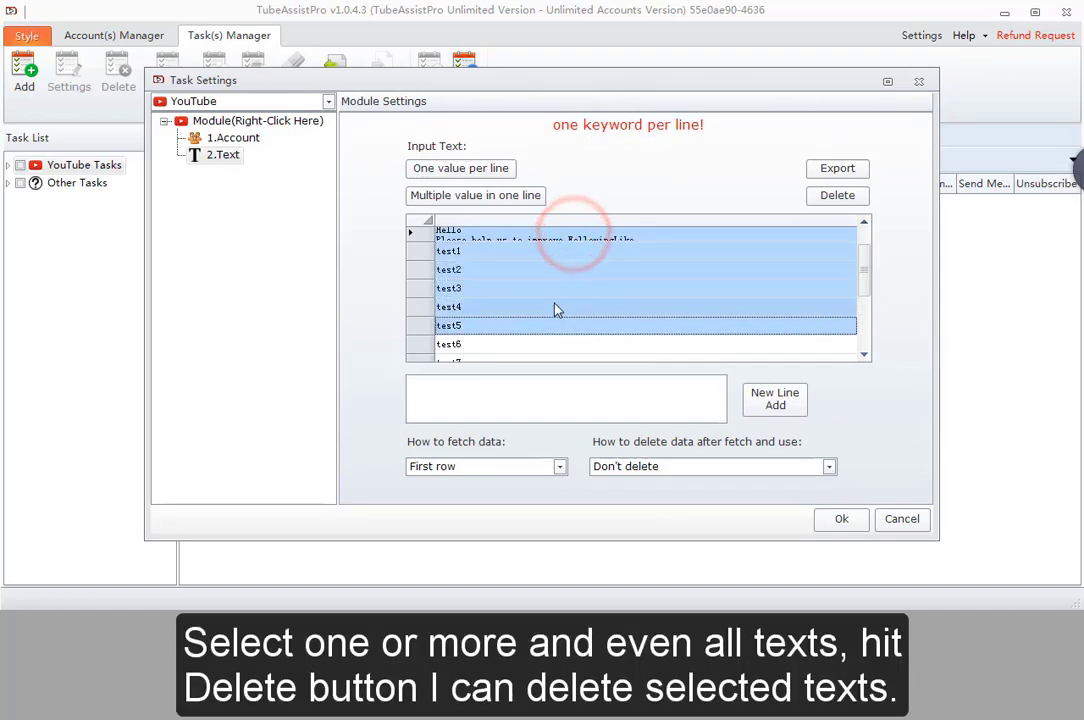
{"action": "scroll", "coordinate": [557, 310], "scroll_direction": "up", "scroll_amount": 1}
{"action": "left_click", "coordinate": [564, 250]}
{"action": "left_click", "coordinate": [420, 218]}
{"action": "scroll", "coordinate": [680, 295], "scroll_direction": "down", "scroll_amount": 2}
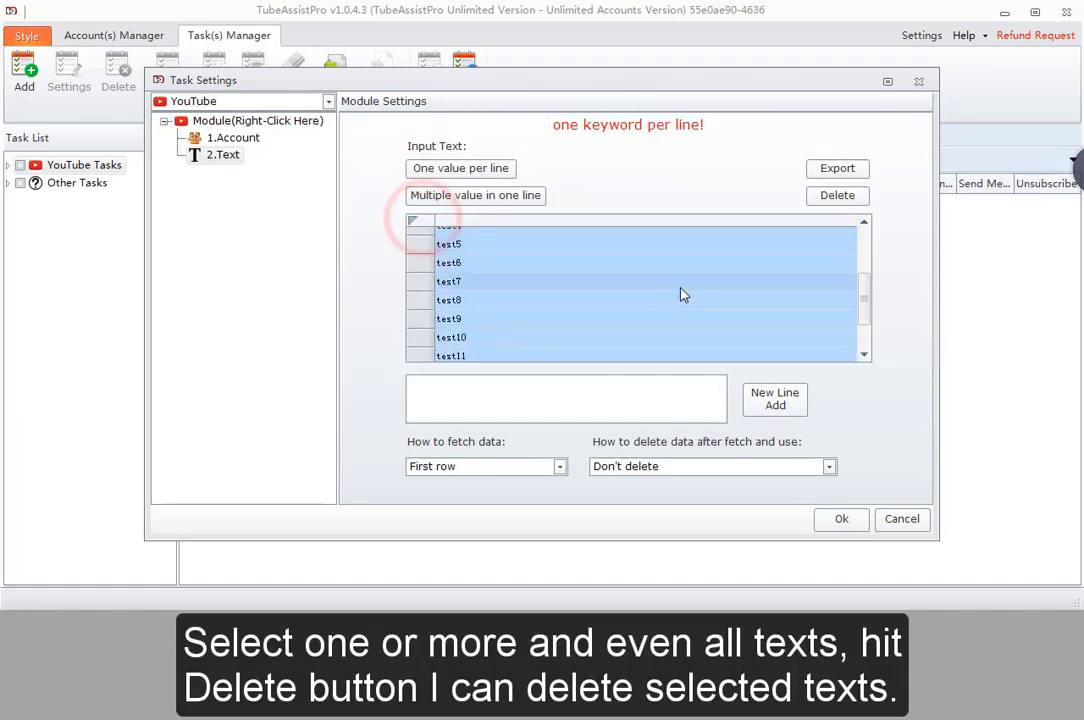
{"action": "scroll", "coordinate": [680, 295], "scroll_direction": "down", "scroll_amount": 2}
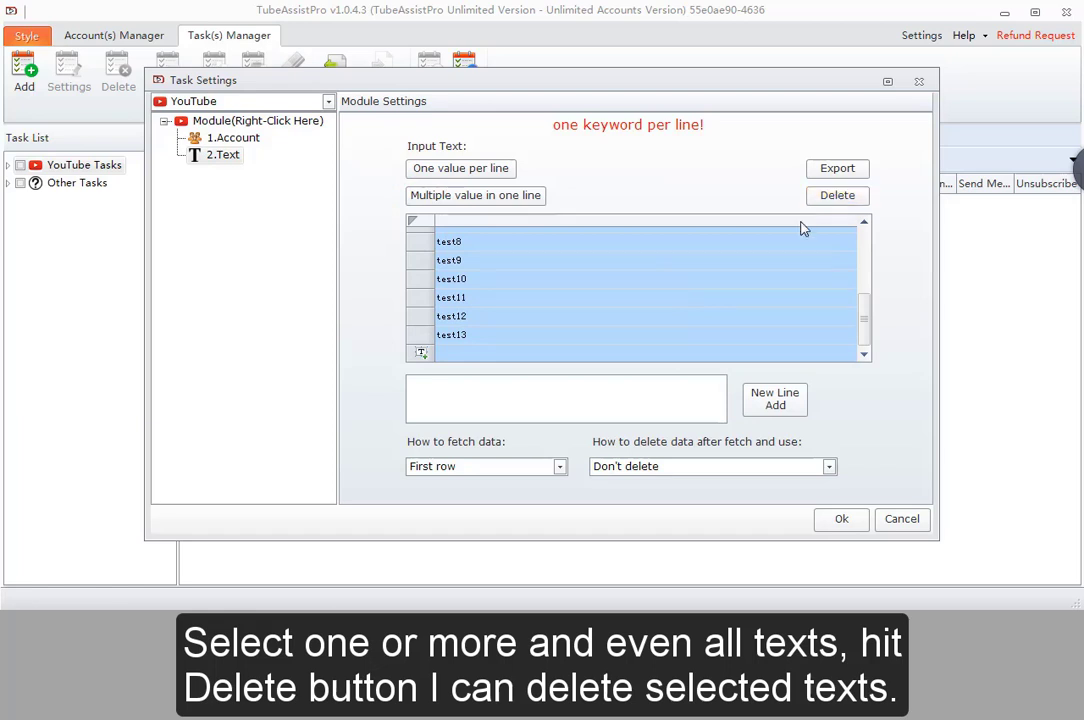
{"action": "scroll", "coordinate": [745, 281], "scroll_direction": "up", "scroll_amount": 2}
{"action": "left_click", "coordinate": [668, 280]}
{"action": "left_click_drag", "start_coordinate": [590, 272], "coordinate": [600, 344]}
{"action": "left_click", "coordinate": [836, 197]}
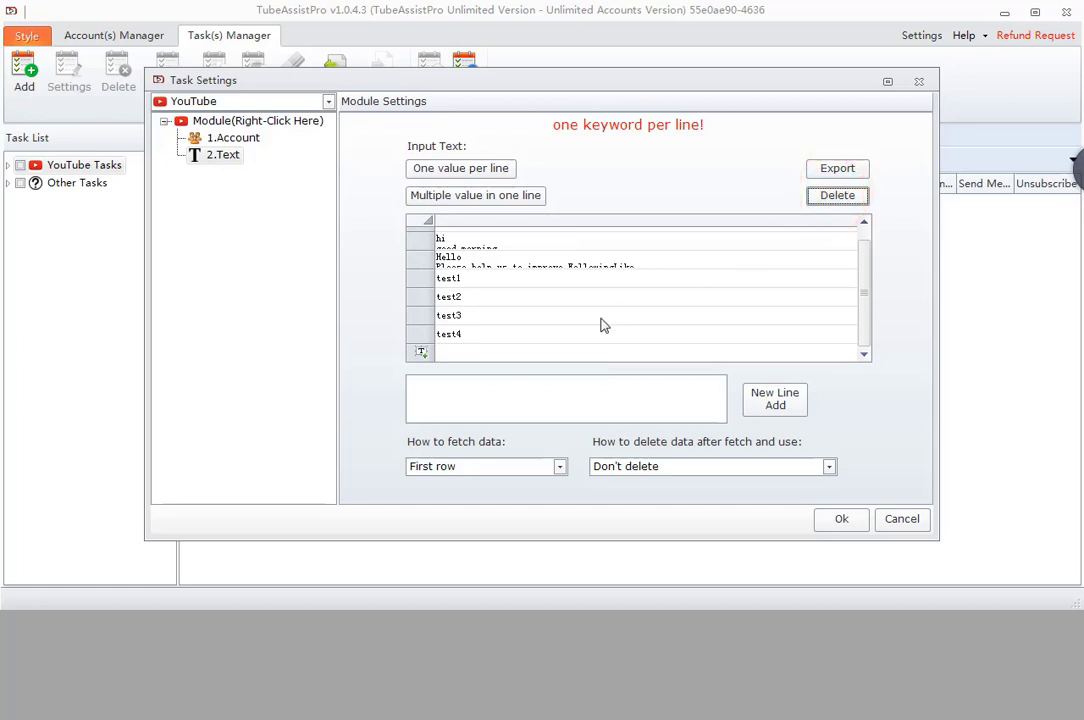
- Add '123' as a new list entry after test4
{"action": "left_click", "coordinate": [497, 402]}
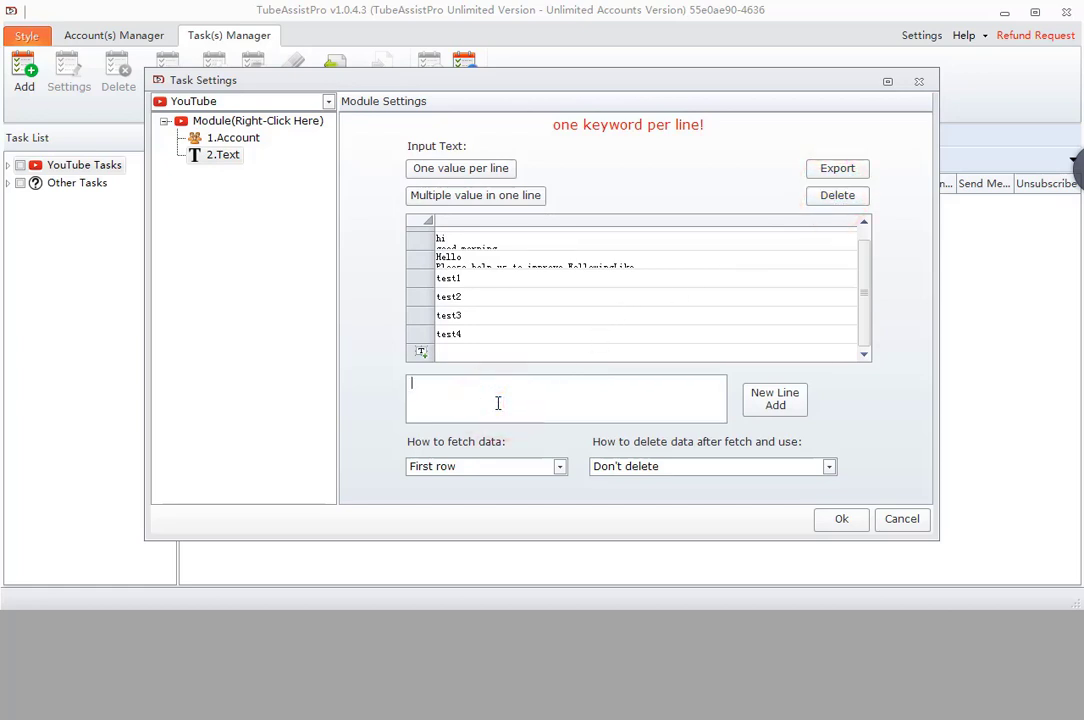
{"action": "left_click", "coordinate": [517, 343]}
{"action": "left_click", "coordinate": [494, 353]}
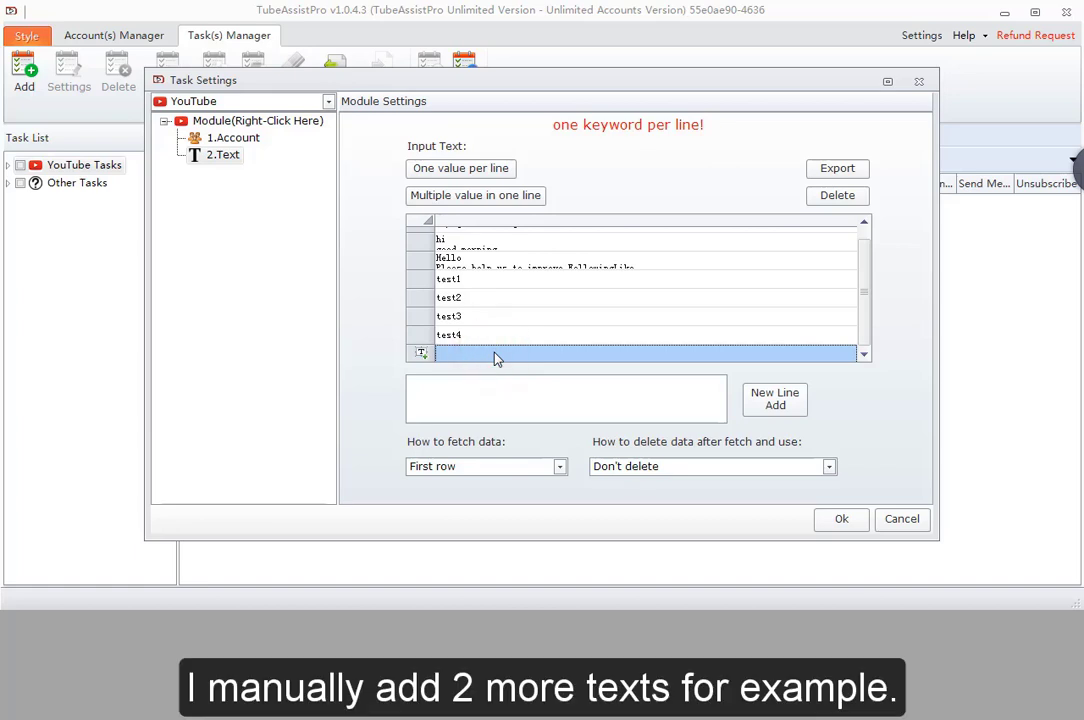
{"action": "left_click", "coordinate": [473, 398]}
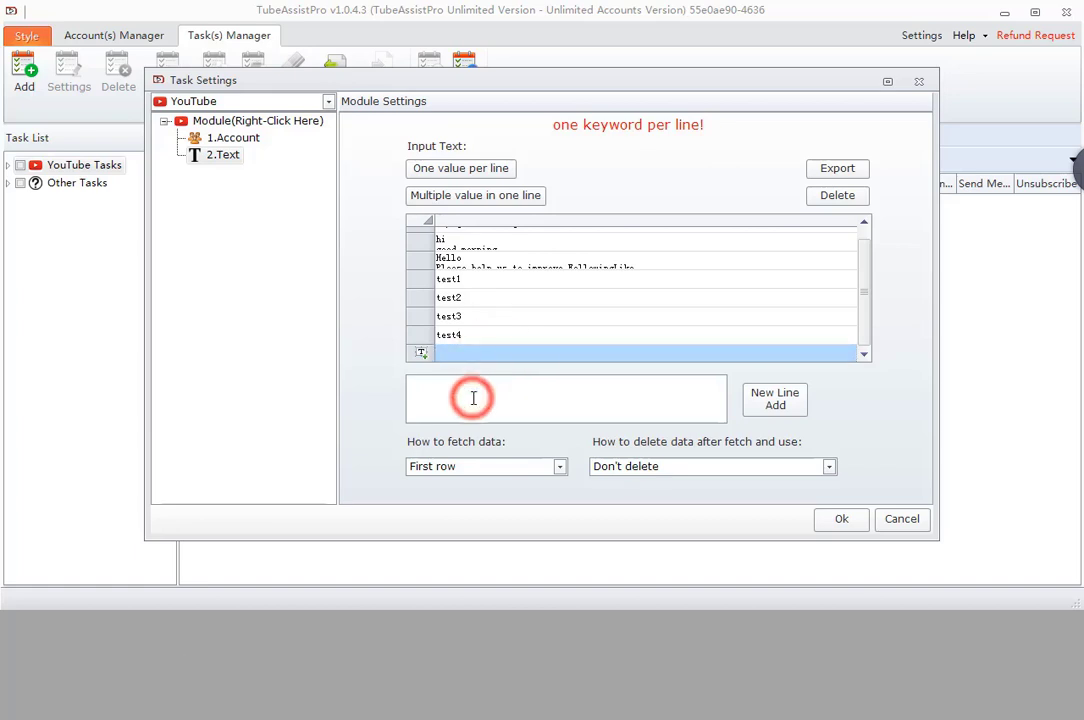
{"action": "type", "text": "123"}
{"action": "left_click", "coordinate": [776, 399]}
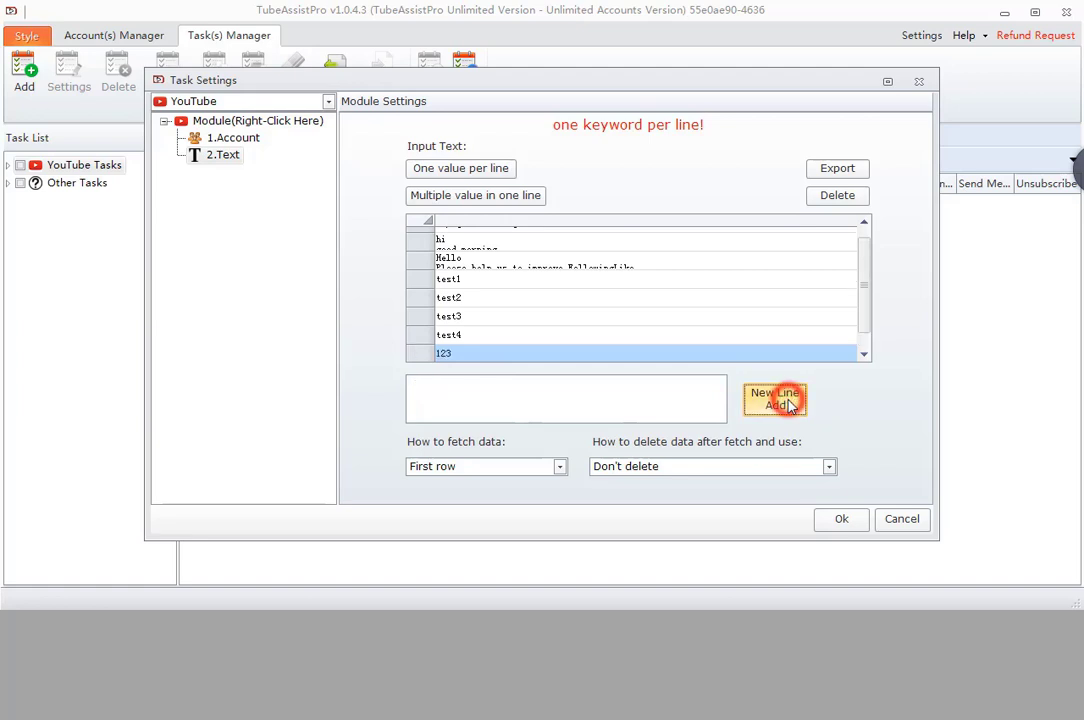
{"action": "left_click", "coordinate": [866, 286]}
- Add a three-line entry with 1, 2 and 3 on separate lines
{"action": "left_click", "coordinate": [486, 352]}
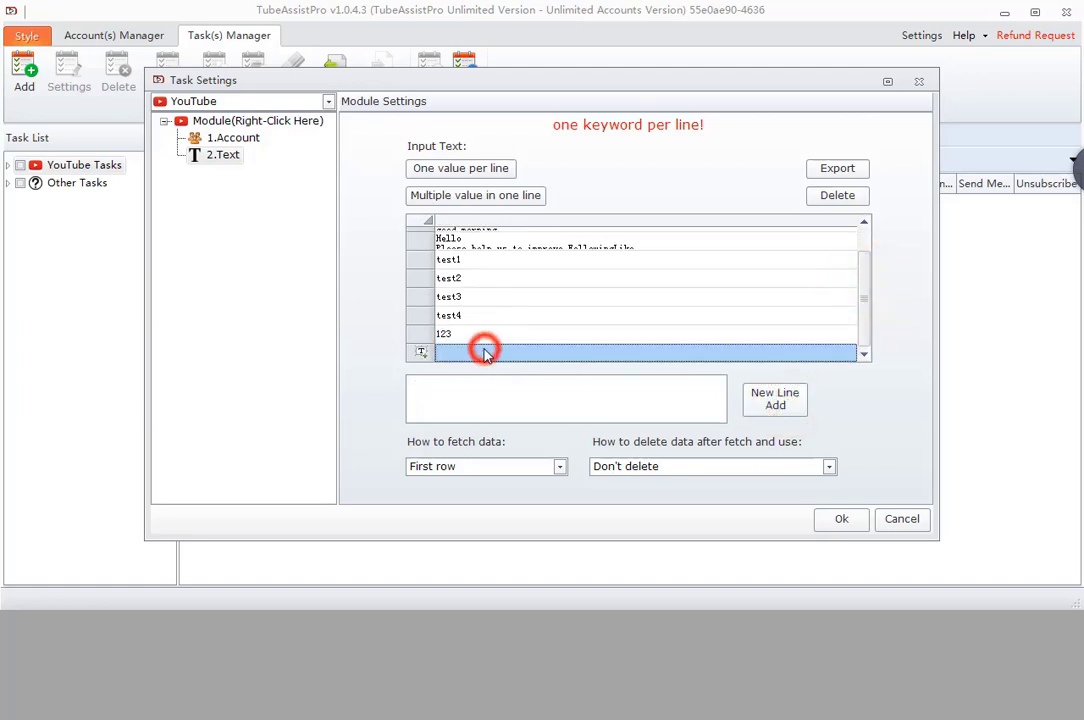
{"action": "left_click", "coordinate": [472, 394]}
{"action": "type", "text": "1"}
{"action": "key", "text": "Return"}
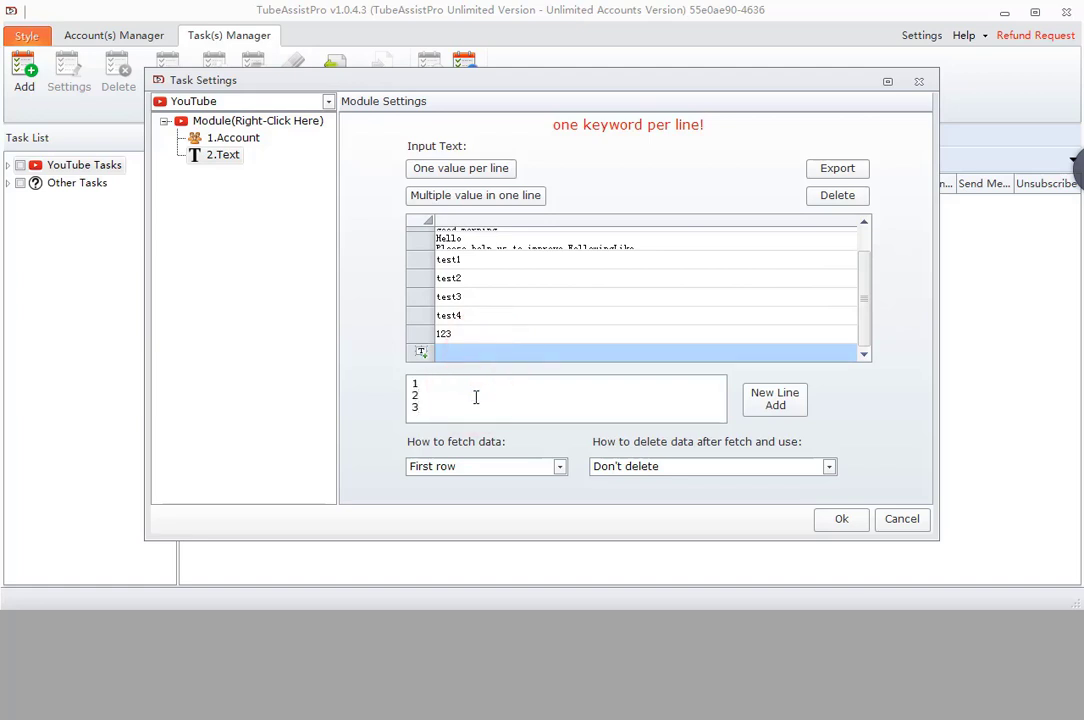
{"action": "type", "text": "2"}
{"action": "key", "text": "Return"}
{"action": "type", "text": "3"}
{"action": "left_click", "coordinate": [770, 400]}
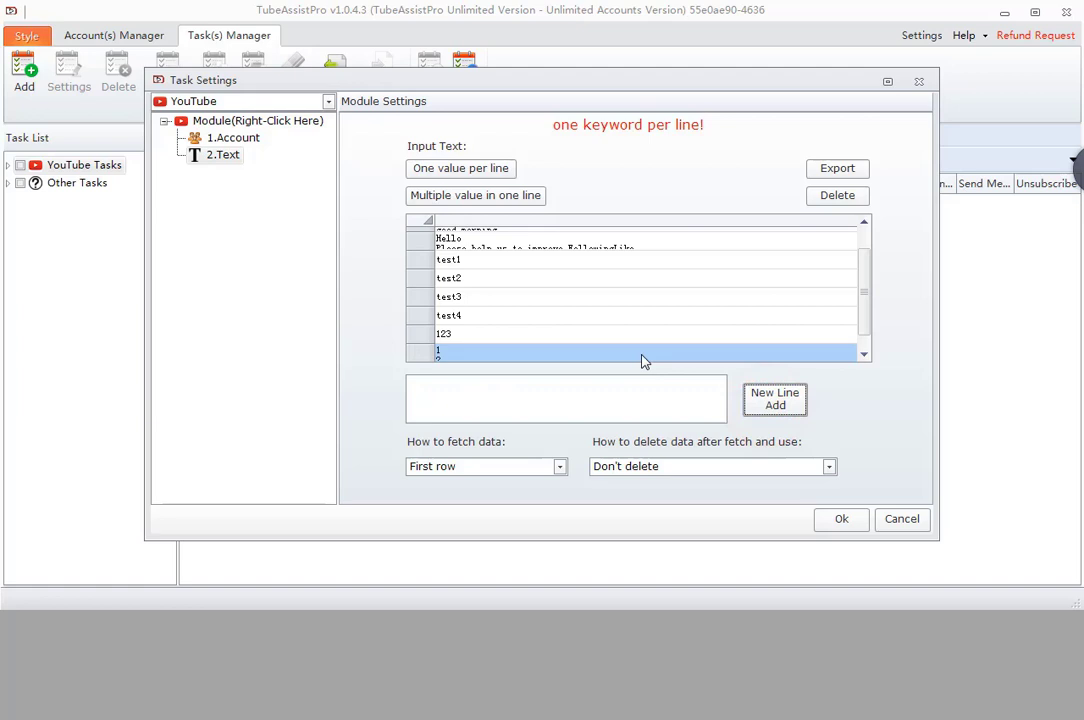
{"action": "left_click", "coordinate": [641, 356]}
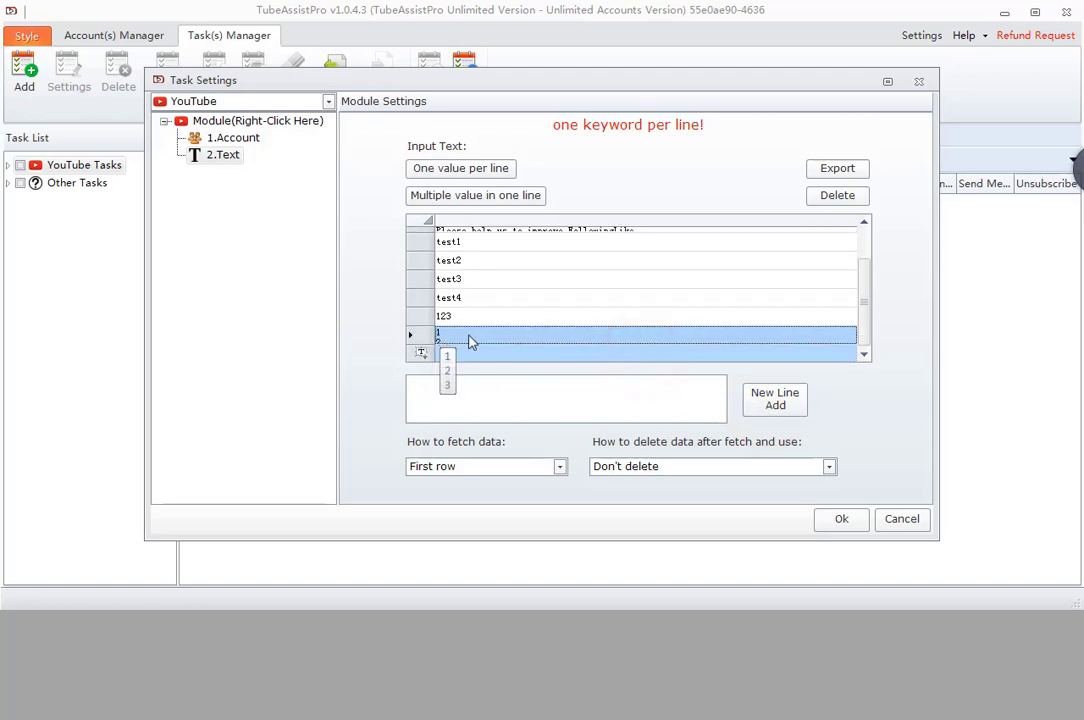
- Try First row and Last row fetching with move-to-last and move-to-first after-use options
{"action": "left_click", "coordinate": [498, 466]}
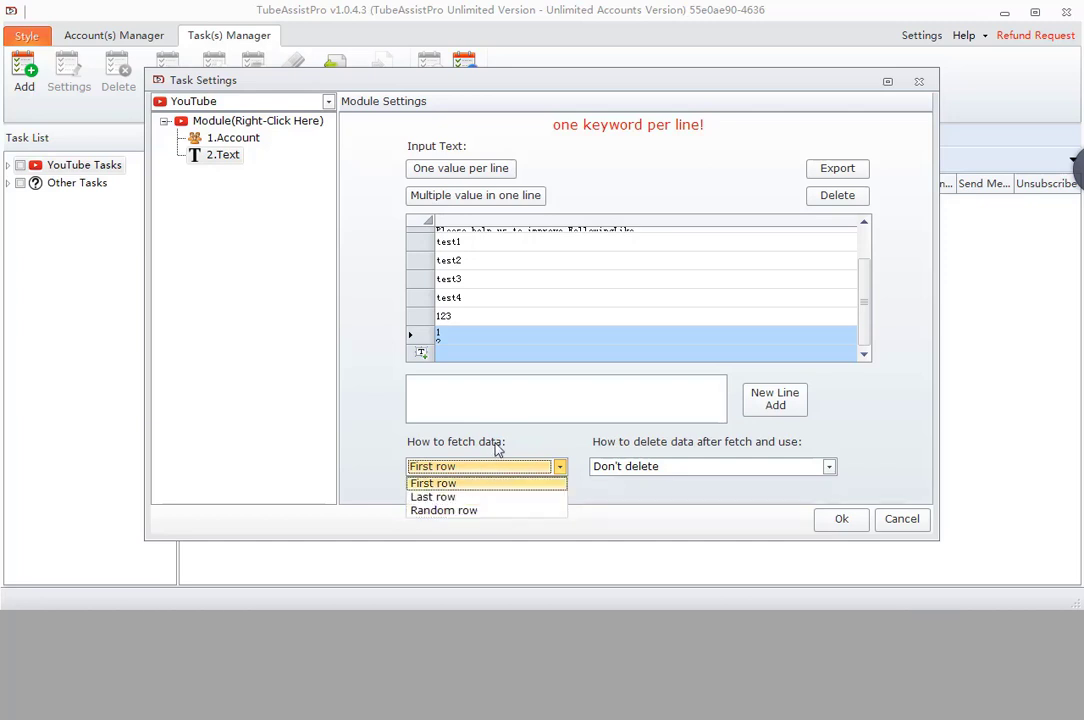
{"action": "left_click", "coordinate": [496, 443]}
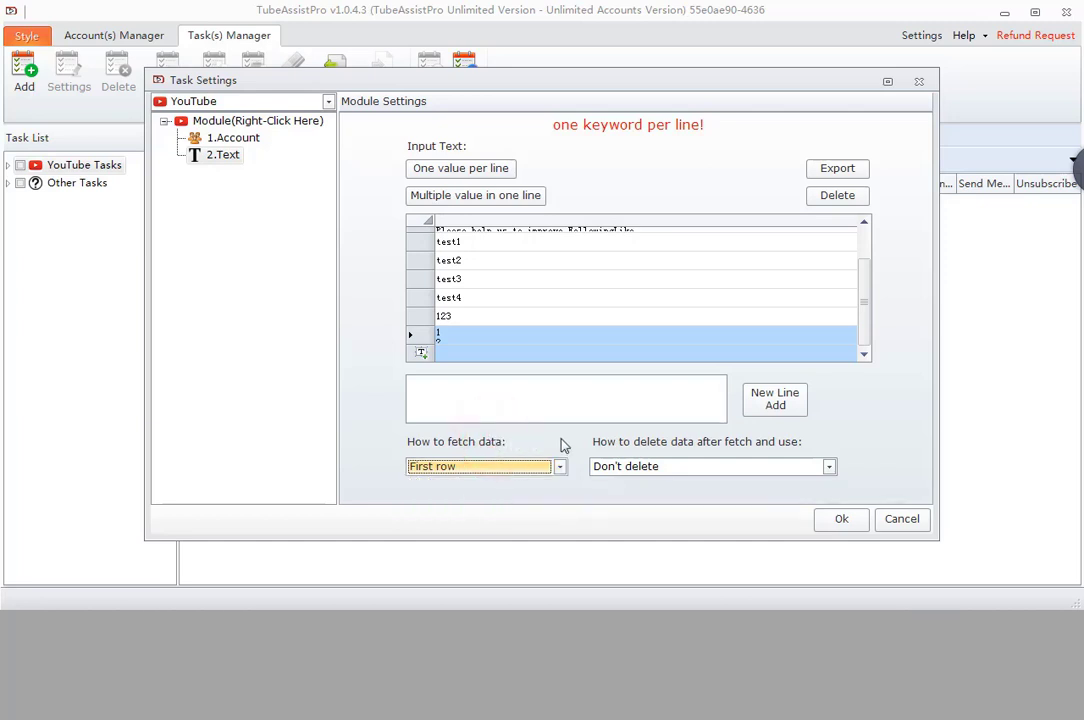
{"action": "left_click", "coordinate": [690, 467]}
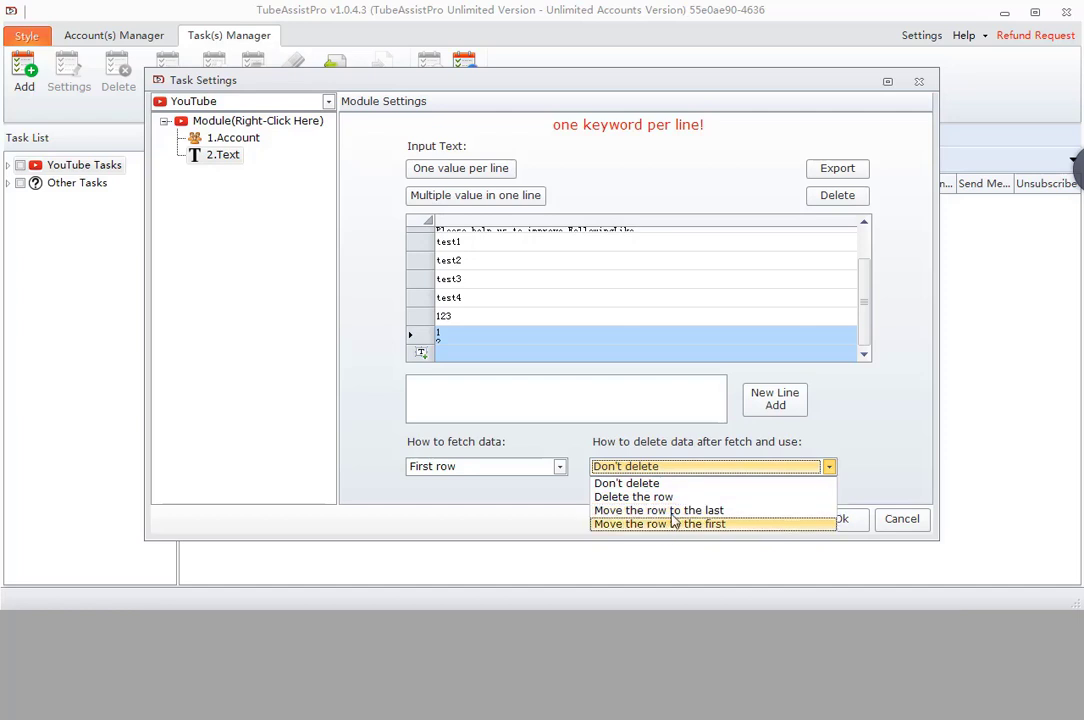
{"action": "left_click", "coordinate": [600, 441]}
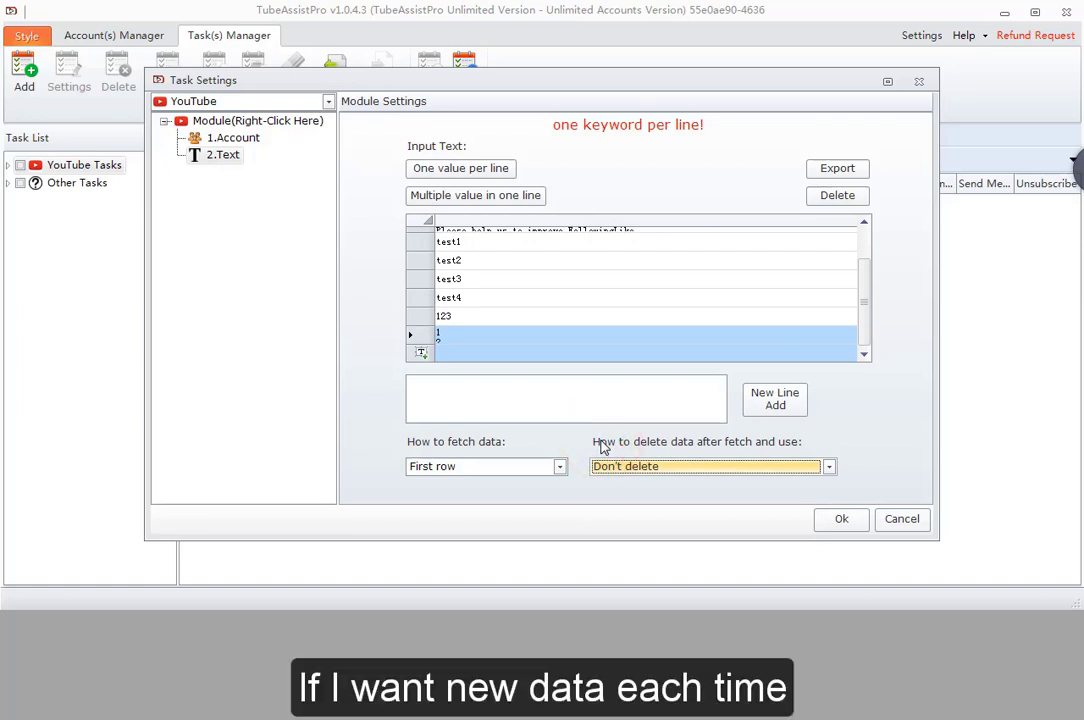
{"action": "left_click", "coordinate": [510, 467]}
{"action": "left_click", "coordinate": [490, 483]}
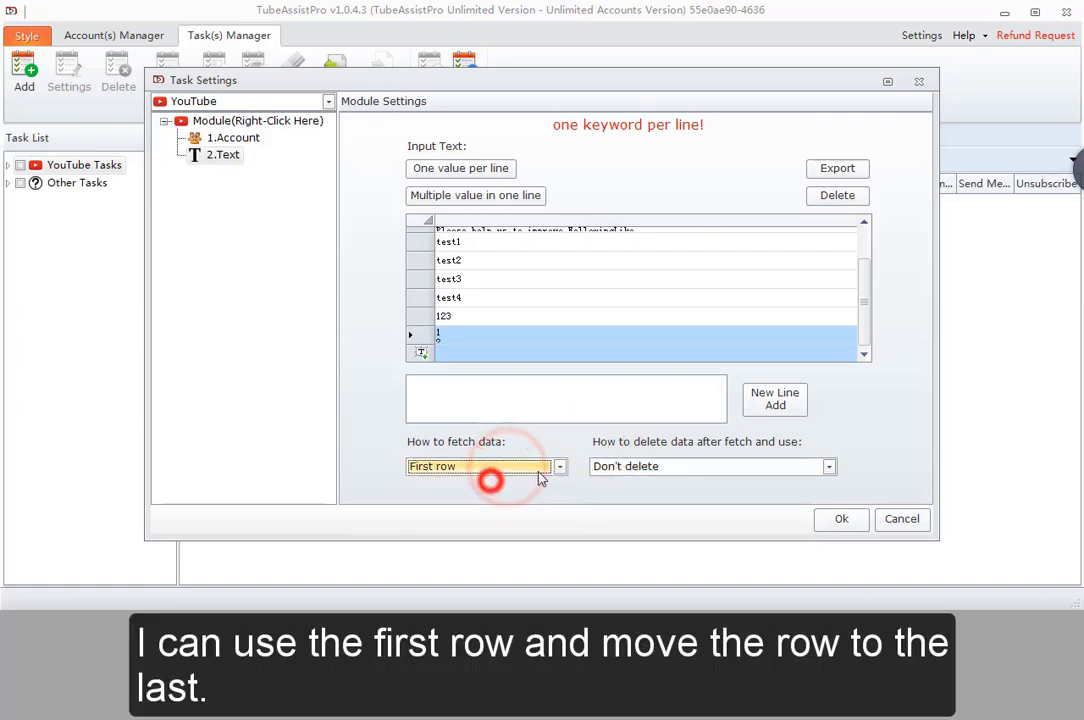
{"action": "left_click", "coordinate": [636, 468]}
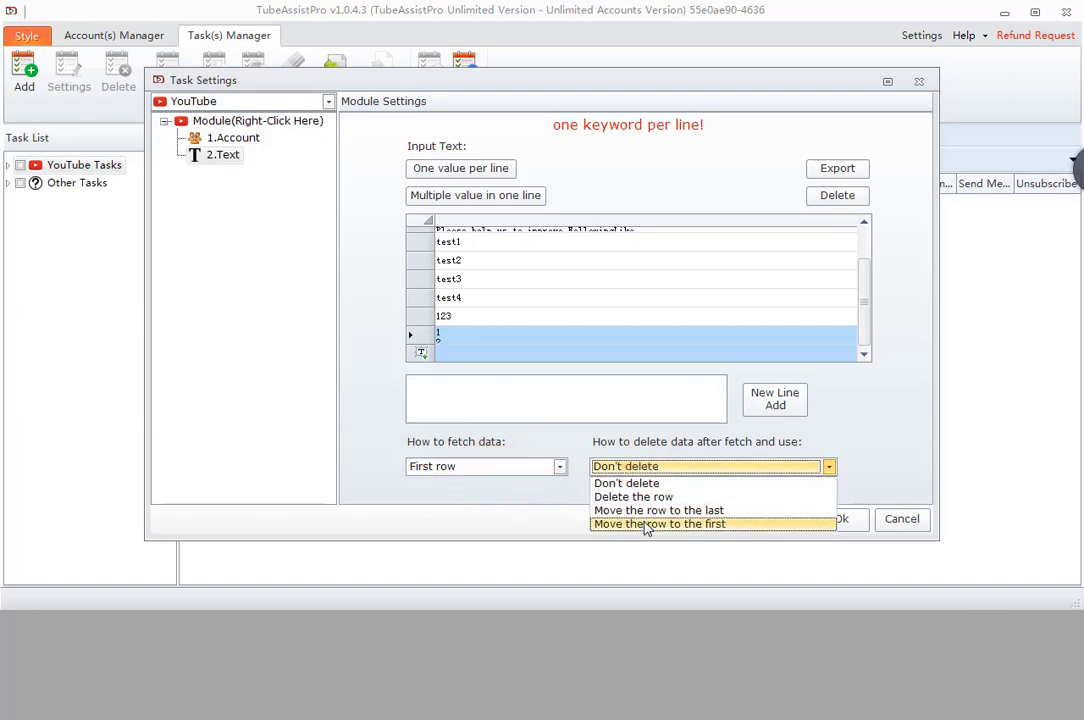
{"action": "left_click", "coordinate": [646, 511]}
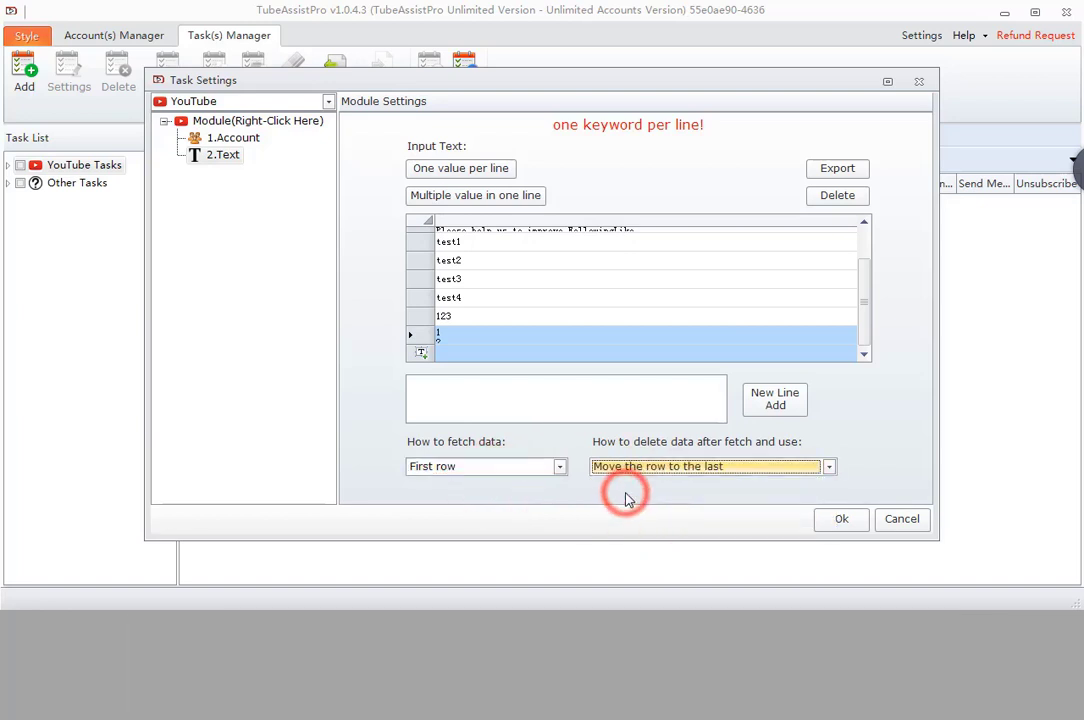
{"action": "left_click", "coordinate": [505, 467]}
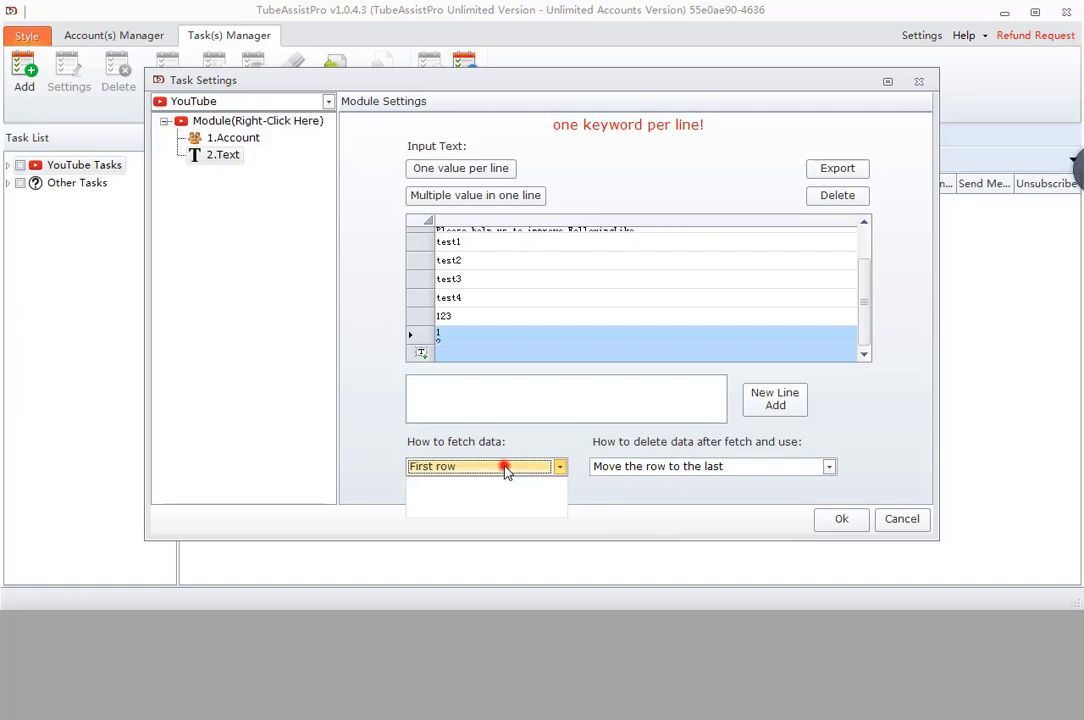
{"action": "left_click", "coordinate": [494, 498]}
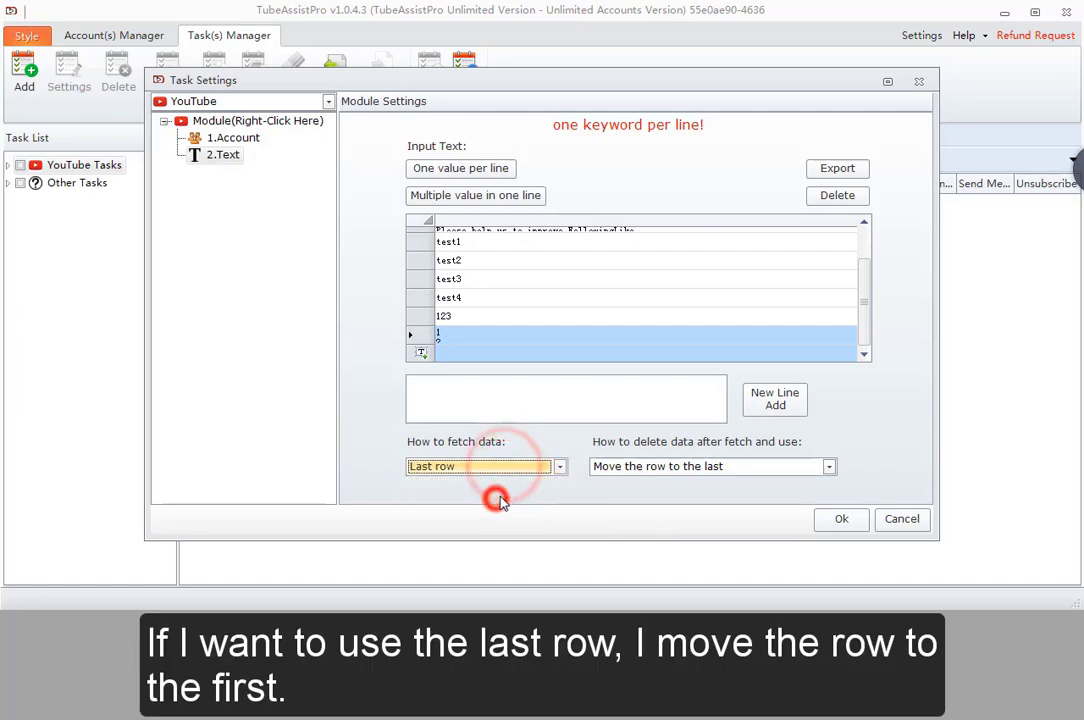
{"action": "left_click", "coordinate": [648, 470]}
{"action": "left_click", "coordinate": [650, 525]}
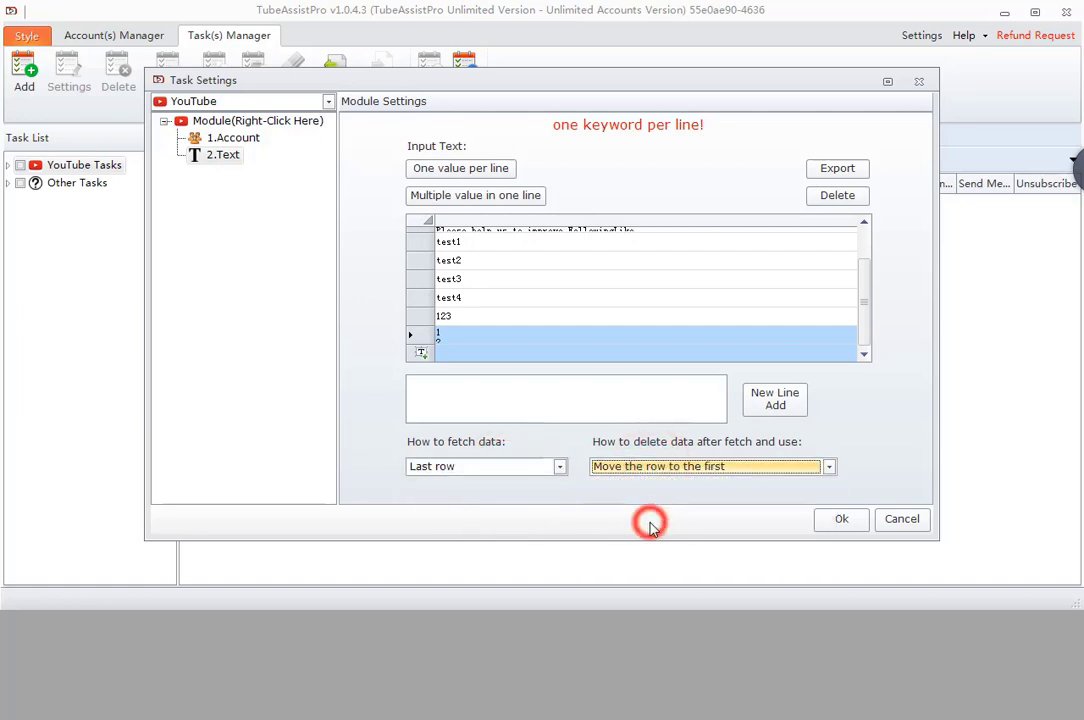
{"action": "left_click", "coordinate": [628, 496]}
- Set How to fetch data to Random row and after-use to Delete the row
{"action": "left_click", "coordinate": [511, 469]}
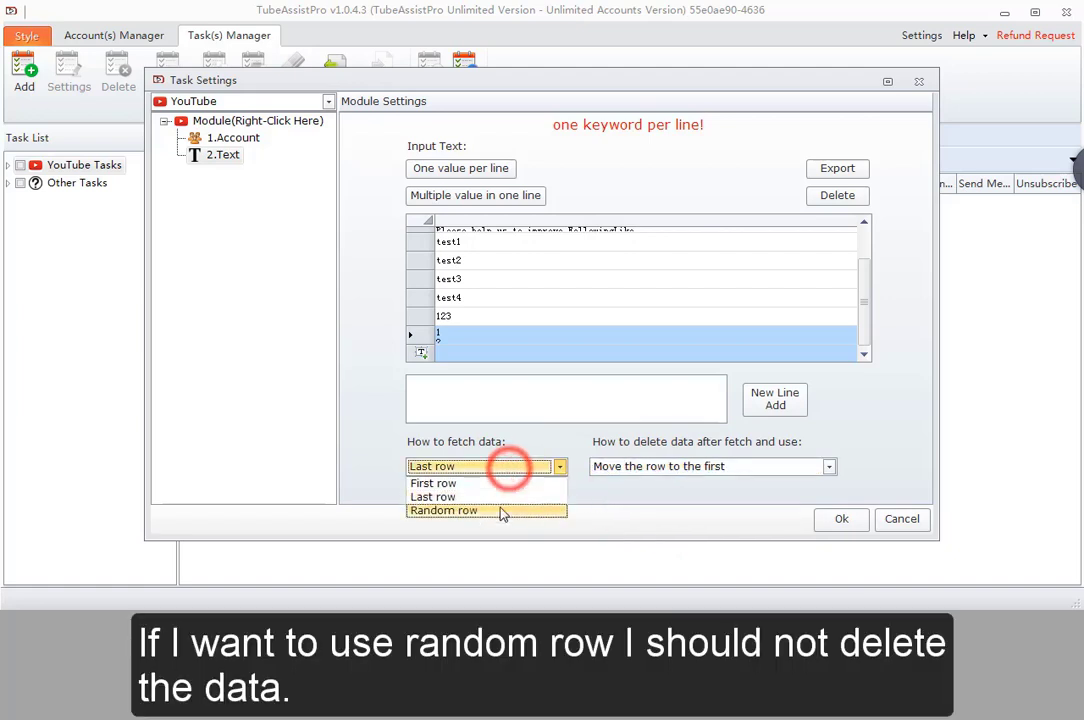
{"action": "left_click", "coordinate": [498, 510]}
{"action": "left_click", "coordinate": [667, 467]}
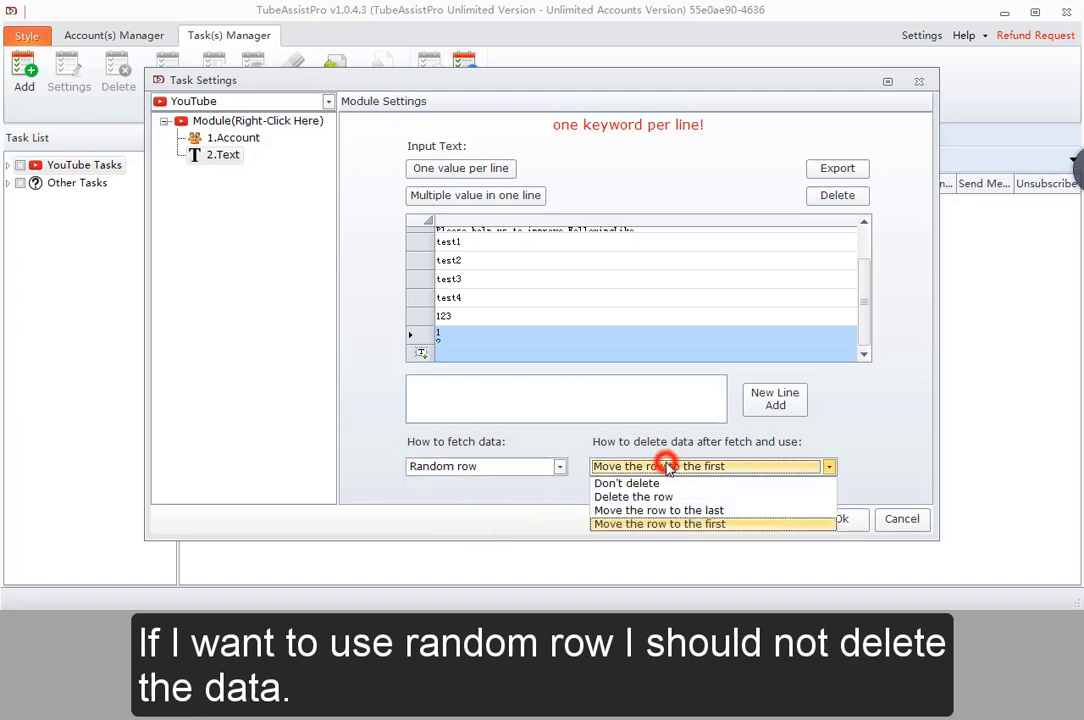
{"action": "left_click", "coordinate": [648, 483]}
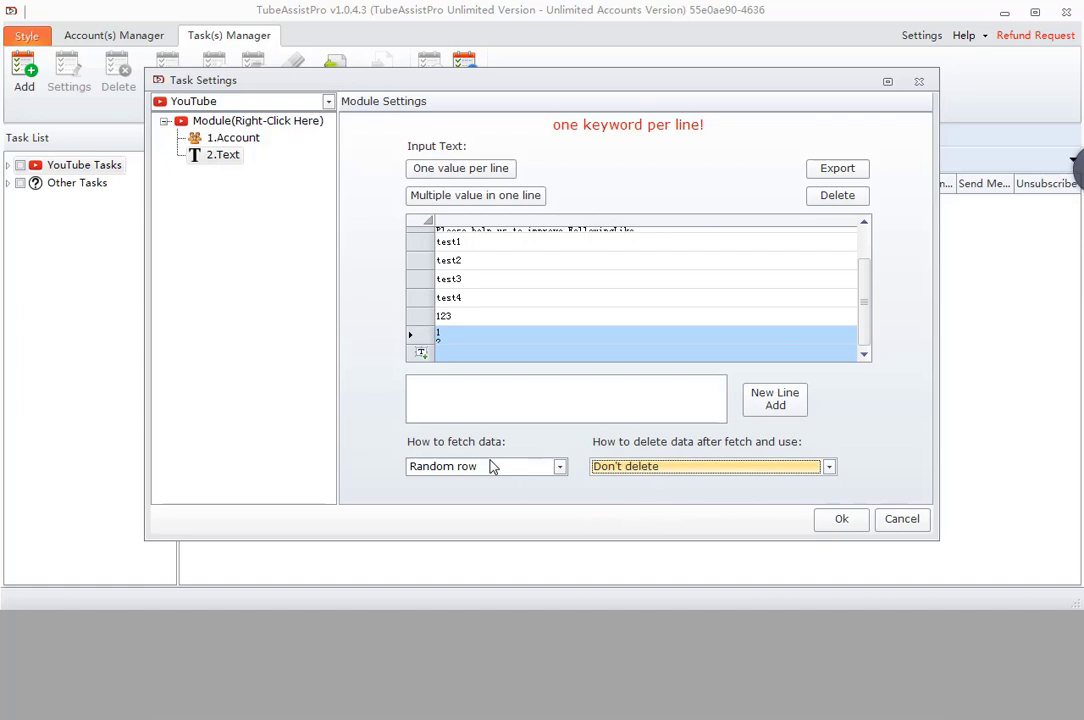
{"action": "left_click", "coordinate": [490, 465]}
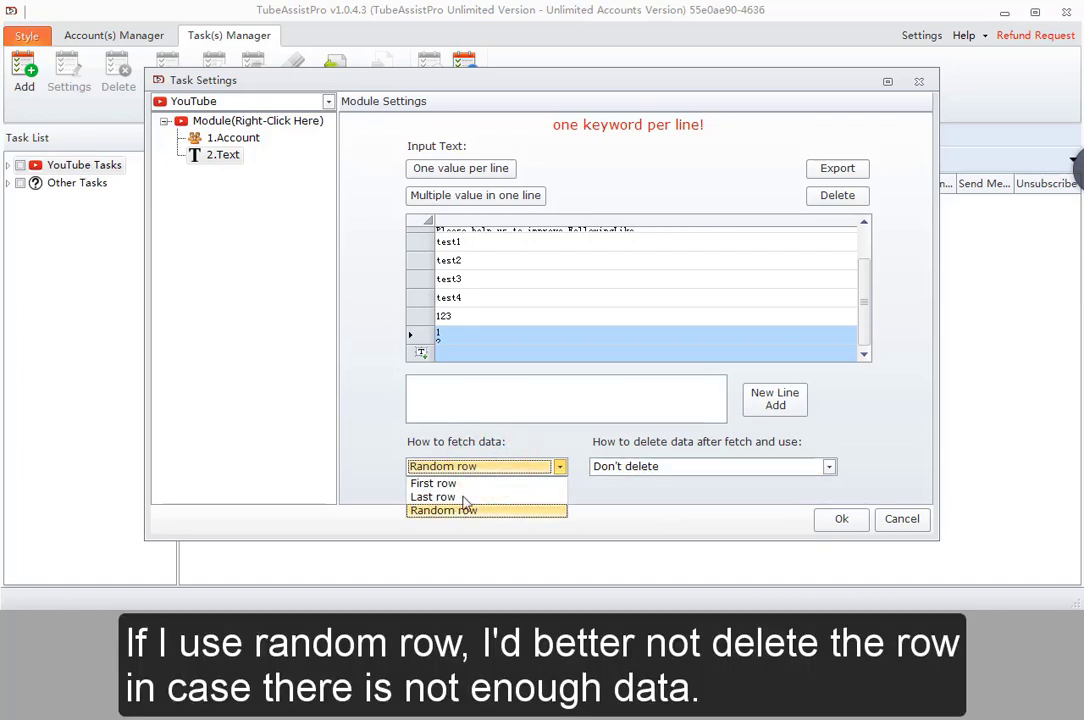
{"action": "left_click", "coordinate": [477, 468]}
{"action": "left_click", "coordinate": [641, 467]}
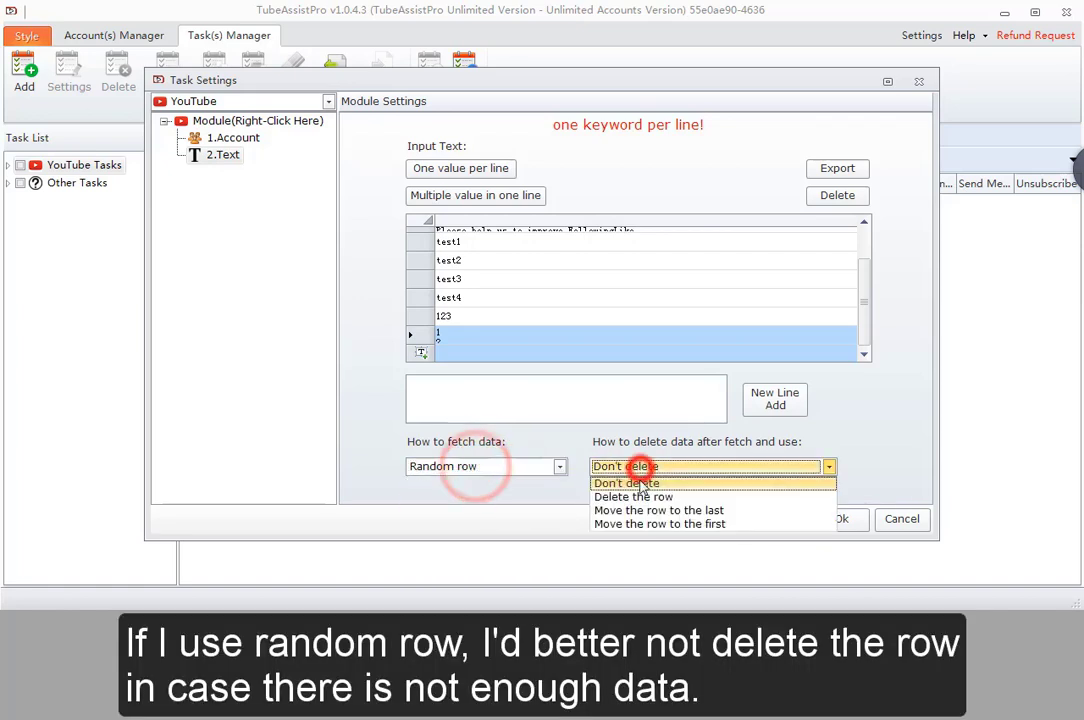
{"action": "left_click", "coordinate": [638, 498]}
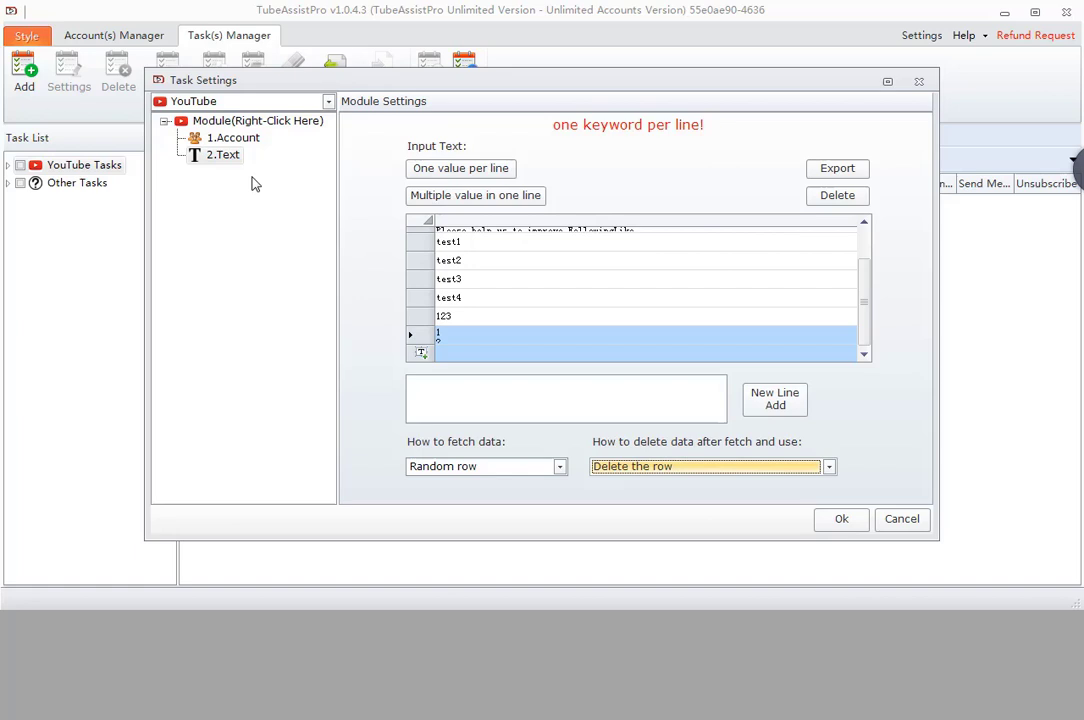
- Insert a TimeText module right after 2.Text
{"action": "right_click", "coordinate": [222, 162]}
{"action": "mouse_move", "coordinate": [331, 170]}
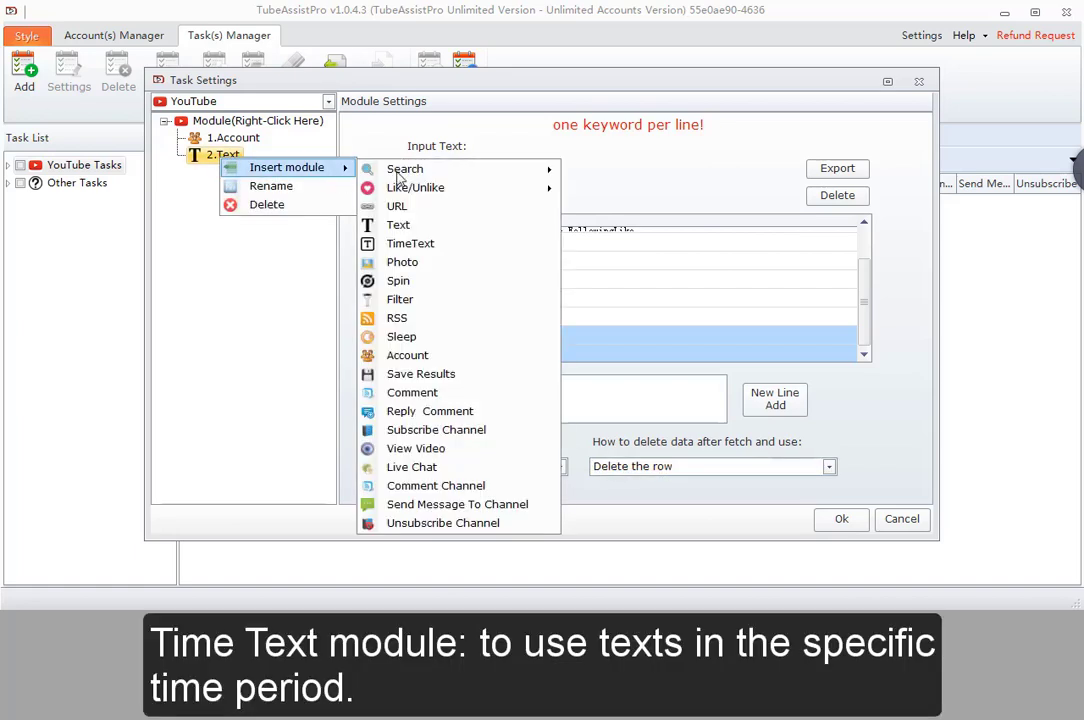
{"action": "left_click", "coordinate": [438, 244]}
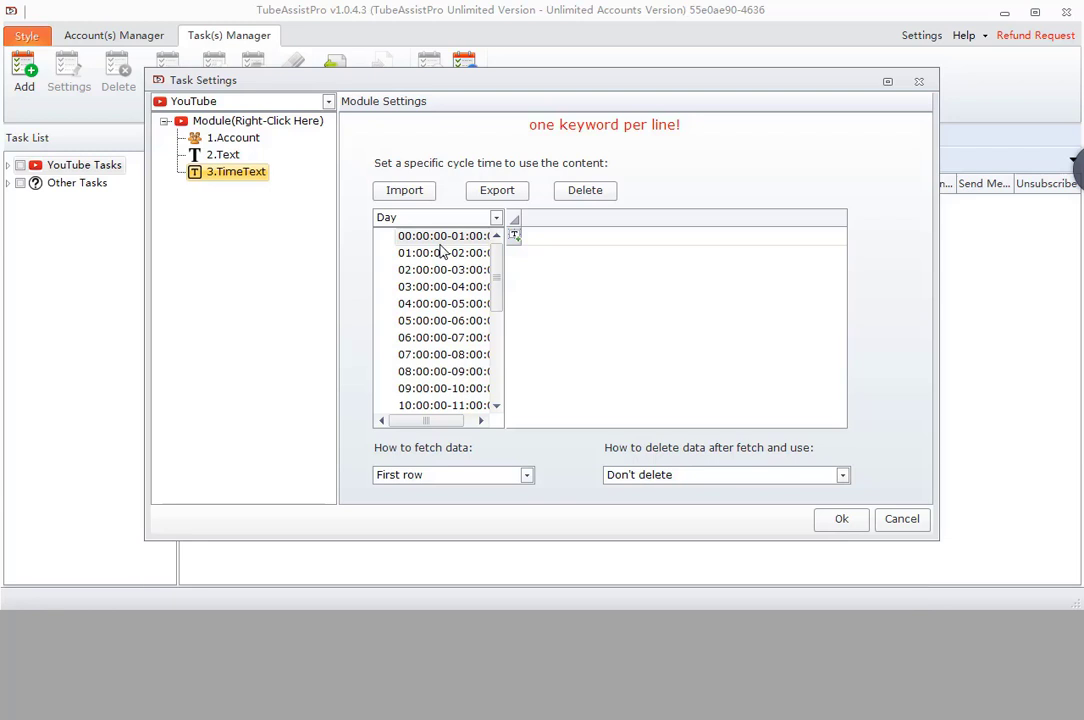
- Keep the Day cycle and enter 'Good morning!' for the 07:00–08:00 period
{"action": "left_click", "coordinate": [443, 218]}
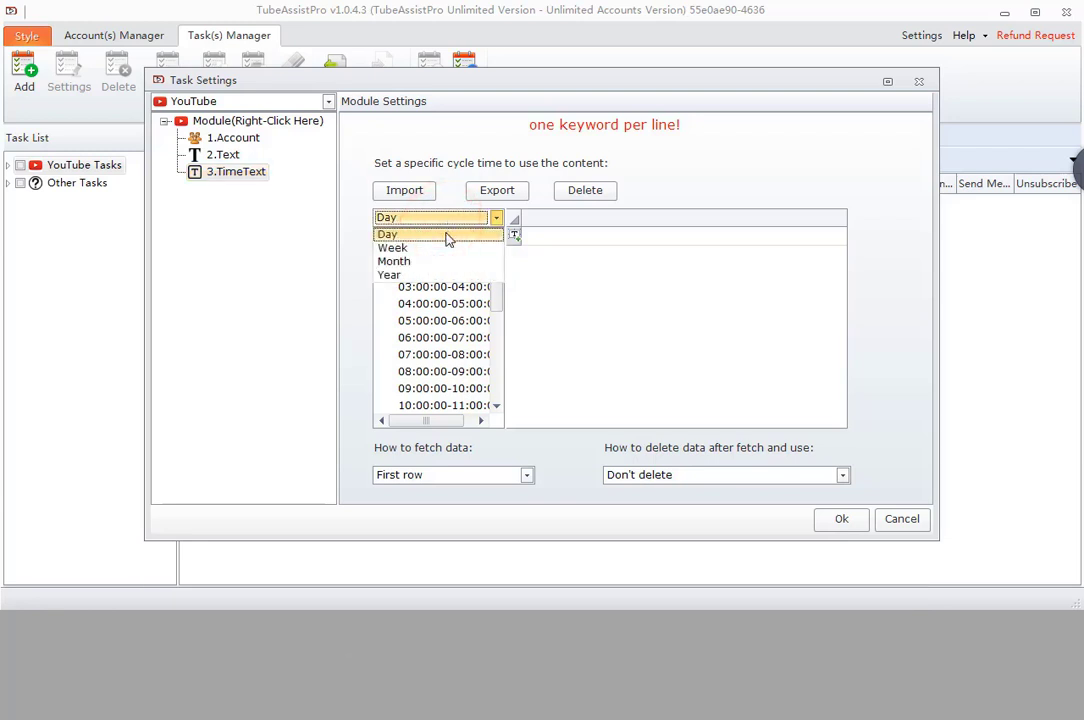
{"action": "left_click", "coordinate": [446, 235]}
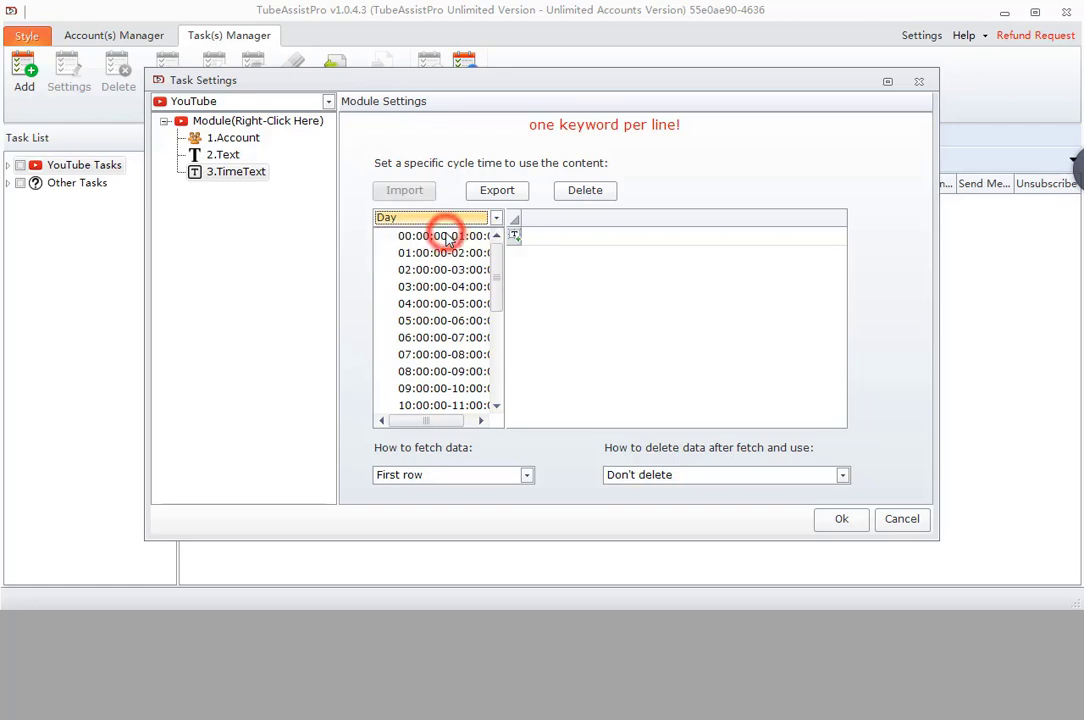
{"action": "left_click", "coordinate": [415, 353]}
{"action": "left_click", "coordinate": [593, 237]}
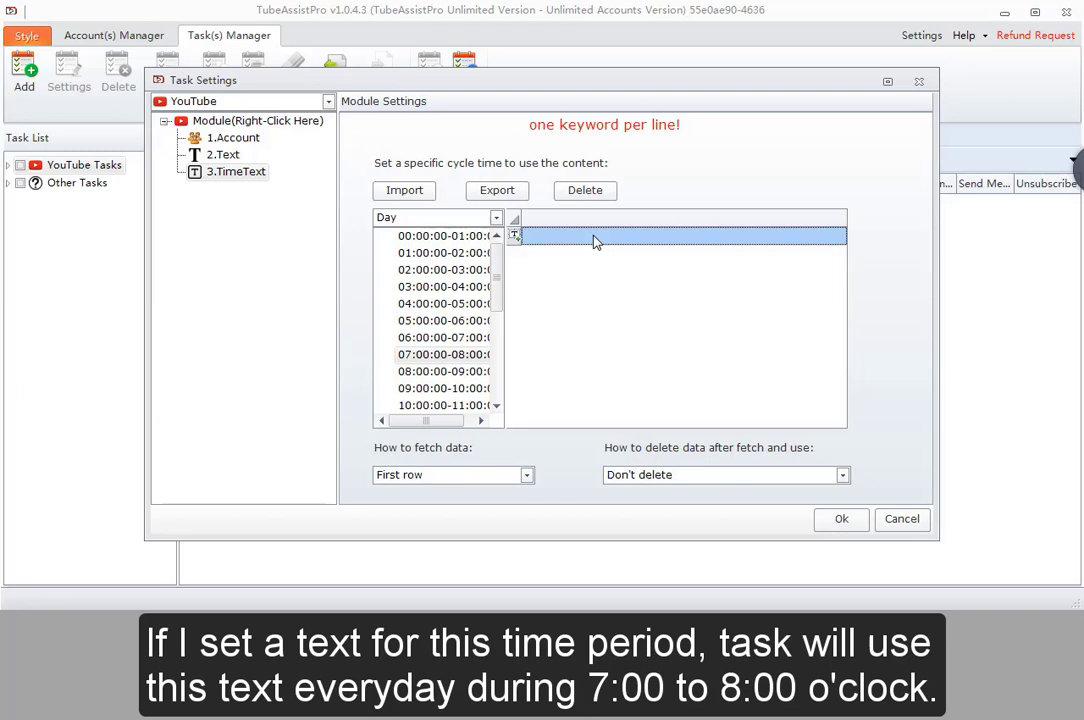
{"action": "left_click", "coordinate": [593, 237]}
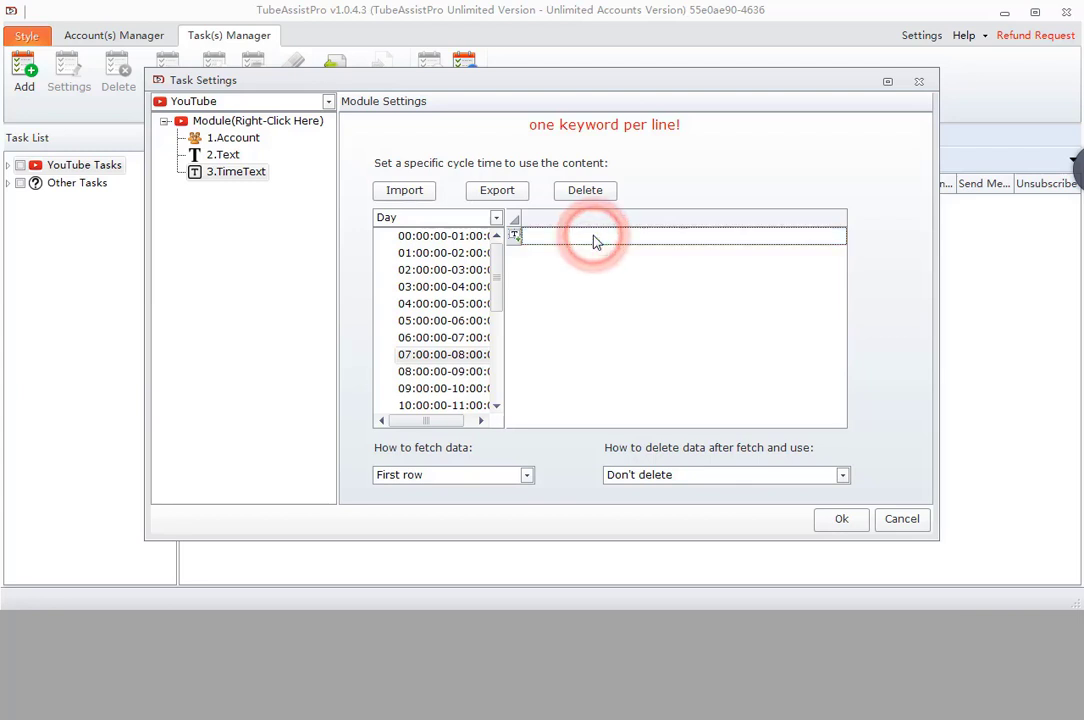
{"action": "type", "text": "Good mo"}
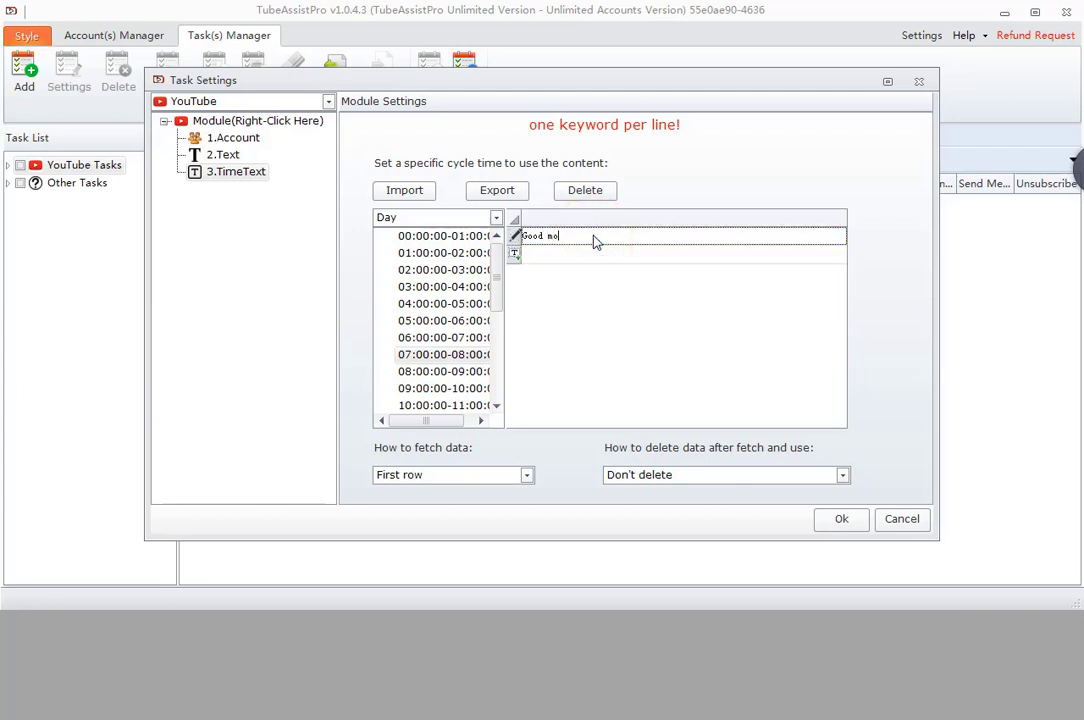
{"action": "type", "text": "rning!"}
- Give weekly Monday the text 'Hello everyone, today is Monday!', then switch the cycle to Month
{"action": "left_click", "coordinate": [477, 219]}
{"action": "left_click", "coordinate": [460, 247]}
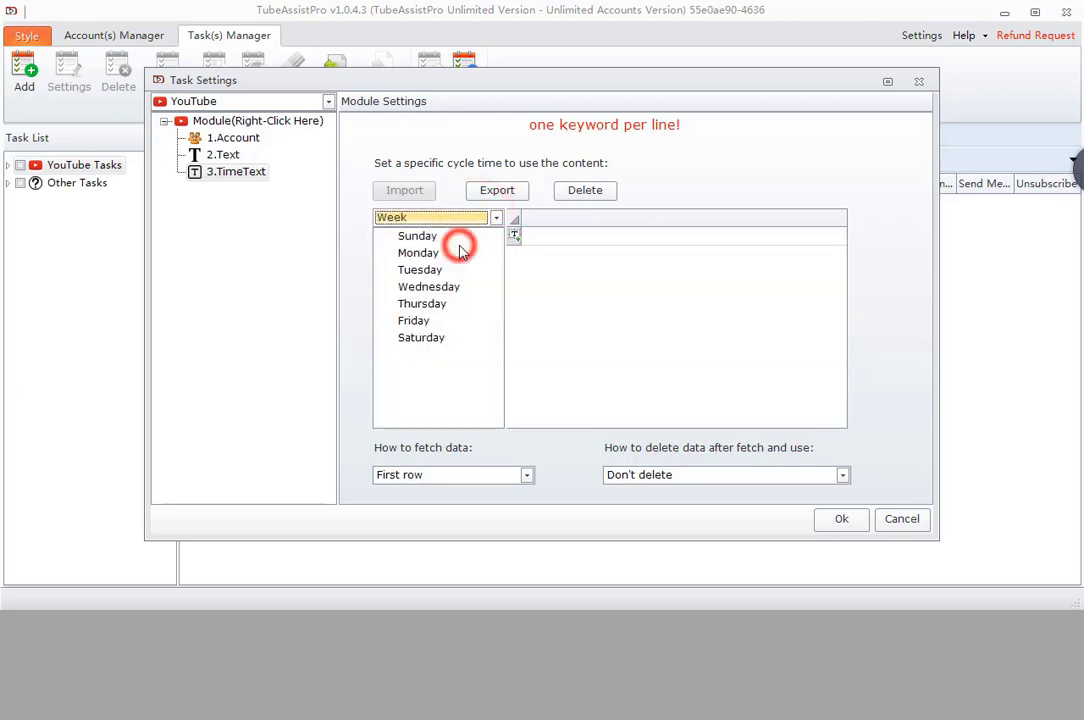
{"action": "left_click", "coordinate": [418, 252]}
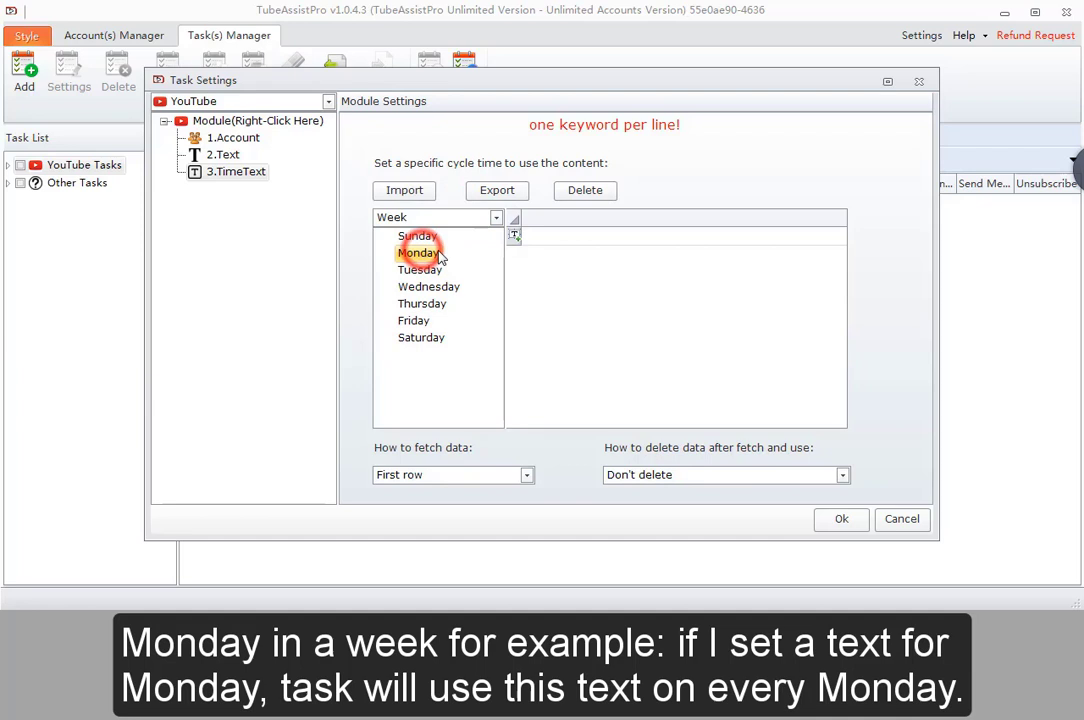
{"action": "left_click", "coordinate": [562, 237]}
{"action": "left_click", "coordinate": [562, 238]}
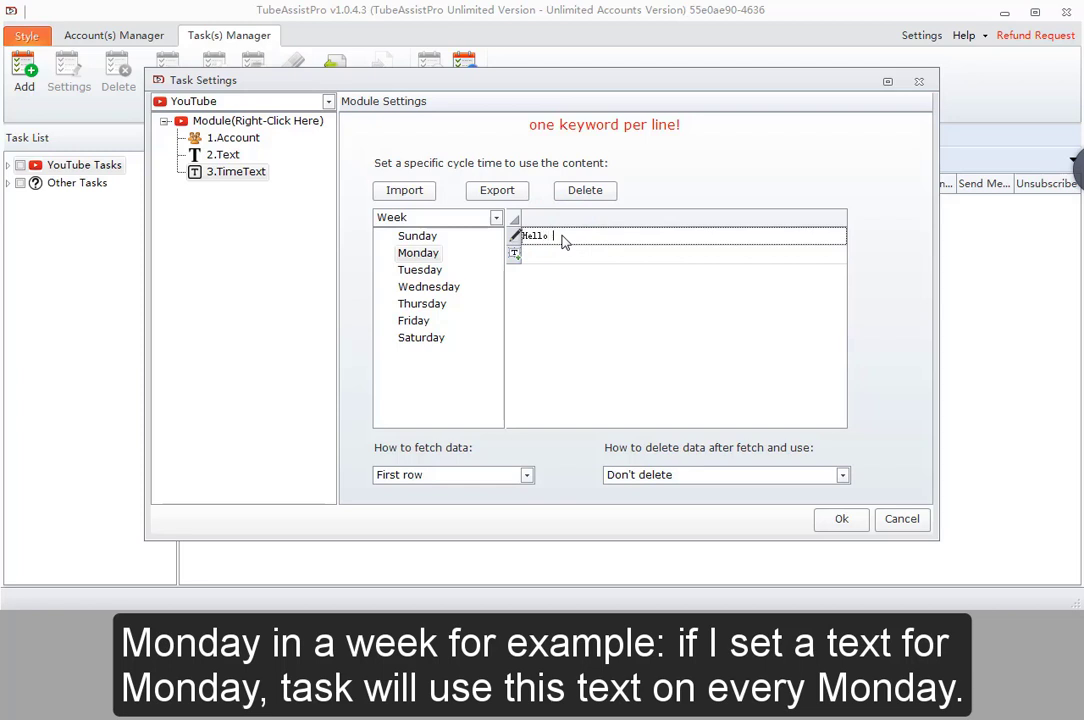
{"action": "type", "text": "Hello everyone, t"}
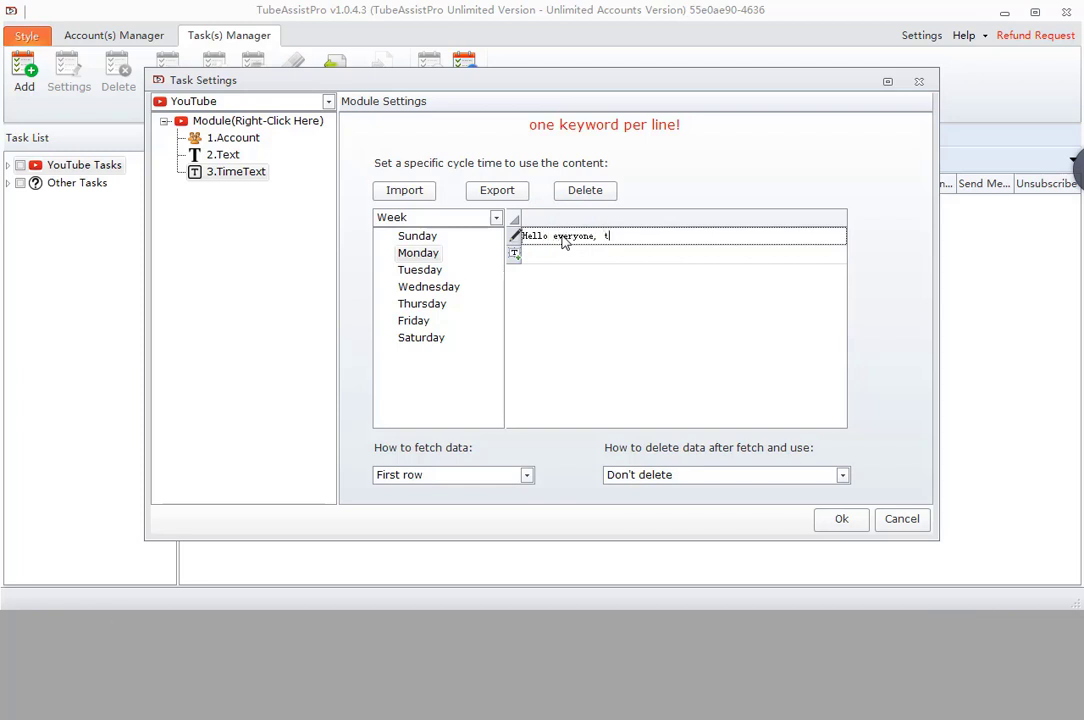
{"action": "type", "text": "oday is Monday!"}
{"action": "left_click", "coordinate": [482, 220]}
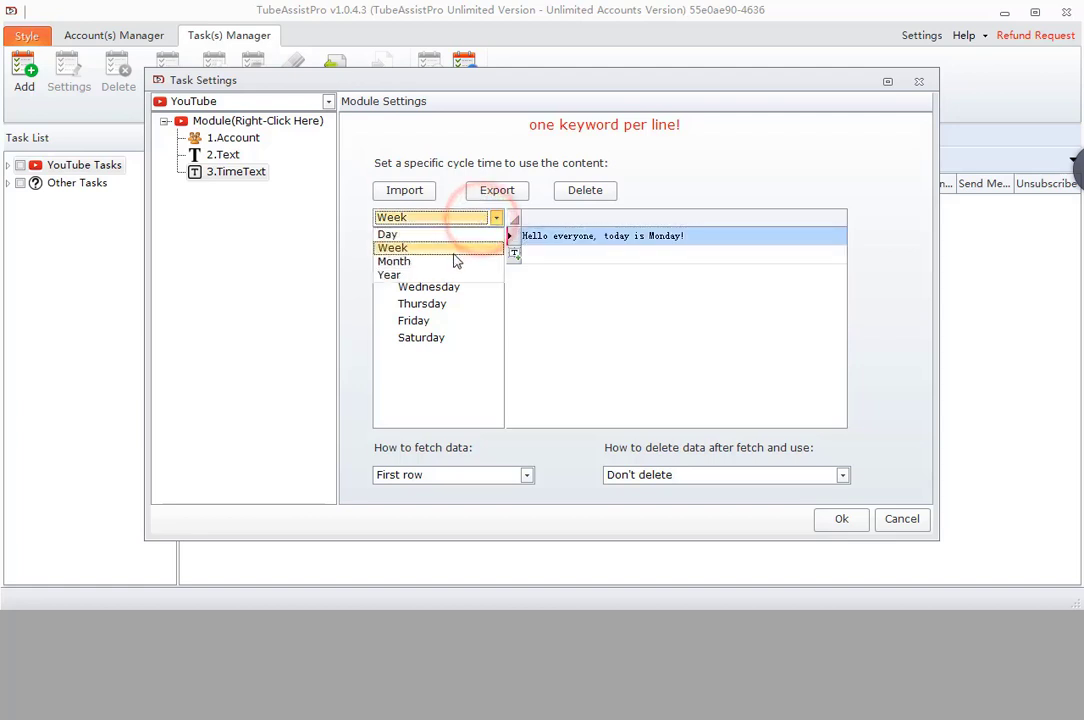
{"action": "left_click", "coordinate": [450, 261]}
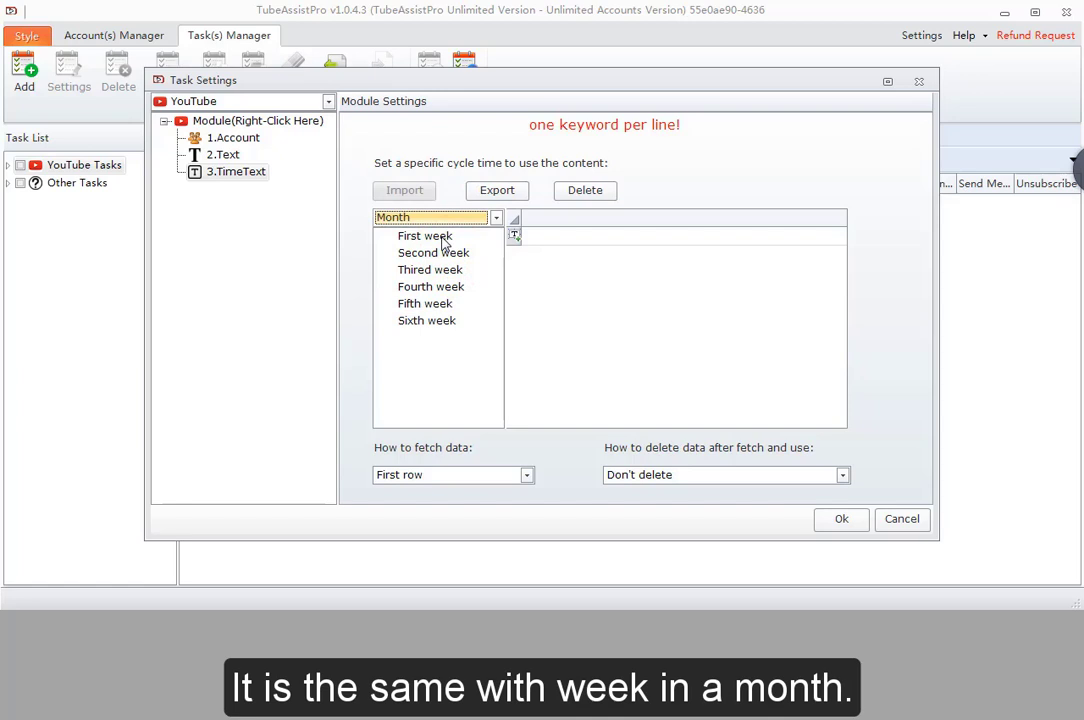
- Enter 'Hello everyone , this week is the first week of this month.' for First week, then switch to Year
{"action": "left_click", "coordinate": [428, 236]}
{"action": "left_click", "coordinate": [563, 238]}
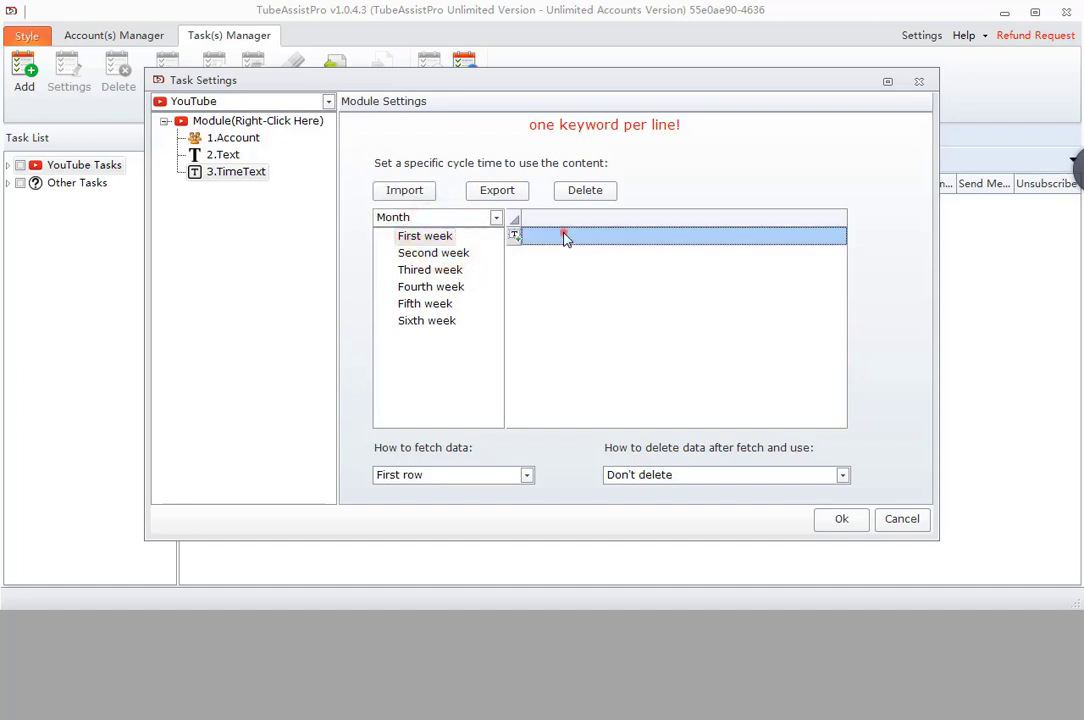
{"action": "left_click", "coordinate": [564, 236]}
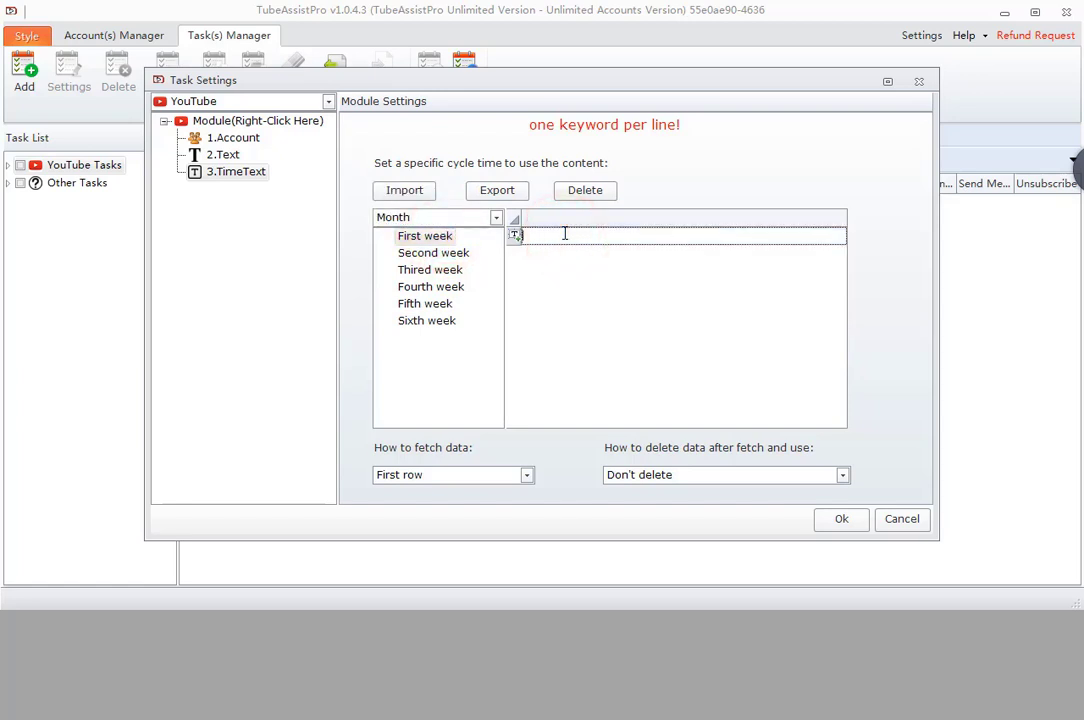
{"action": "type", "text": "Hello"}
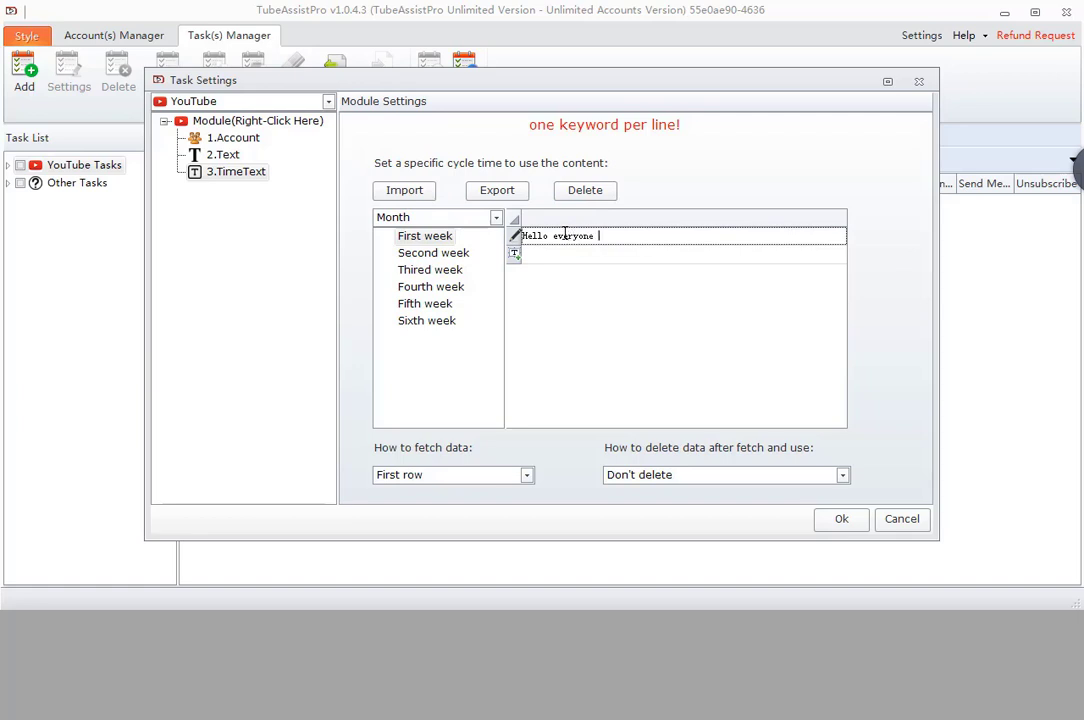
{"action": "type", "text": "everyone , this week is the first week of this"}
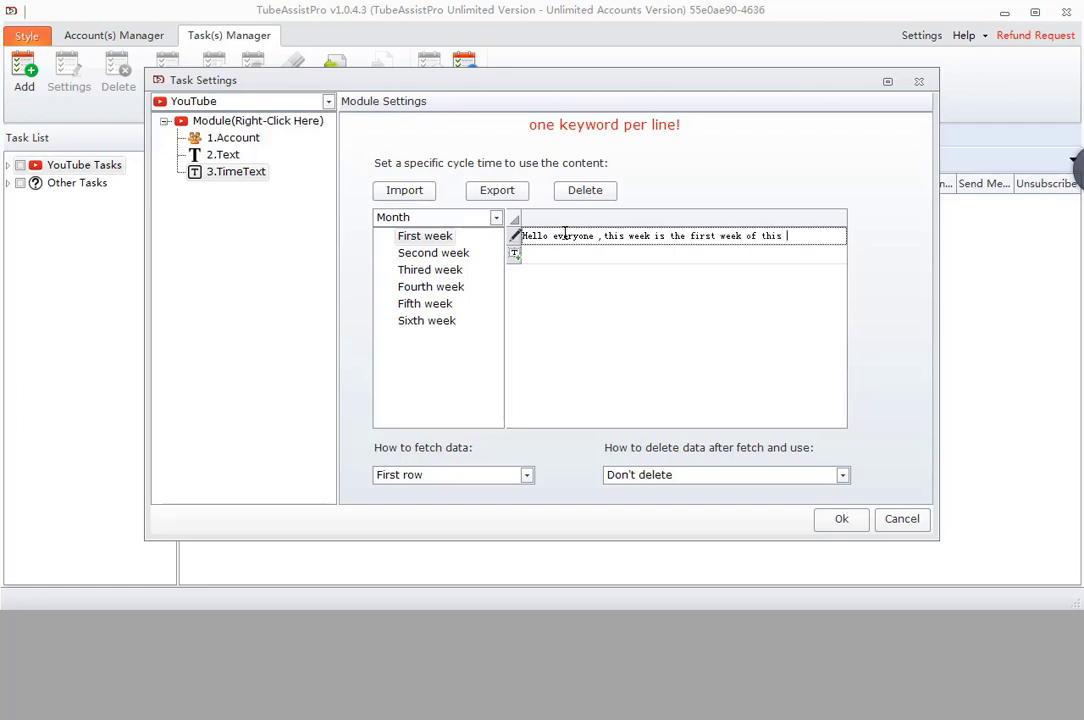
{"action": "type", "text": " month."}
{"action": "left_click", "coordinate": [477, 219]}
{"action": "left_click", "coordinate": [468, 276]}
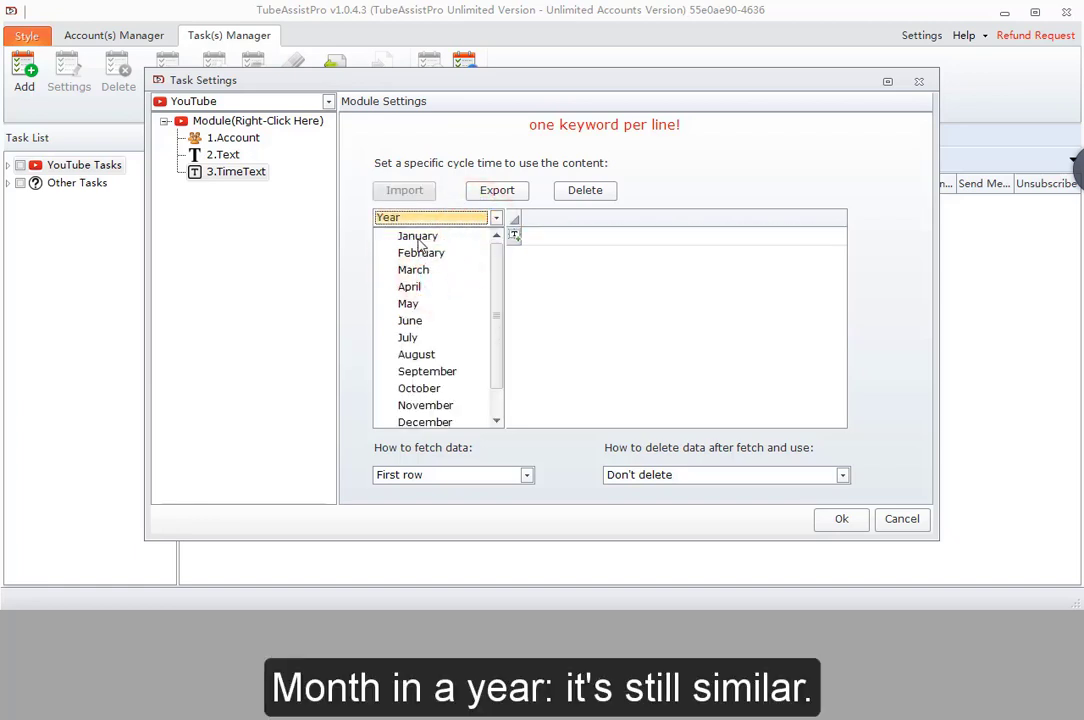
- Set January's content row to 'Hello everyone, happy new year.'
{"action": "left_click", "coordinate": [418, 238]}
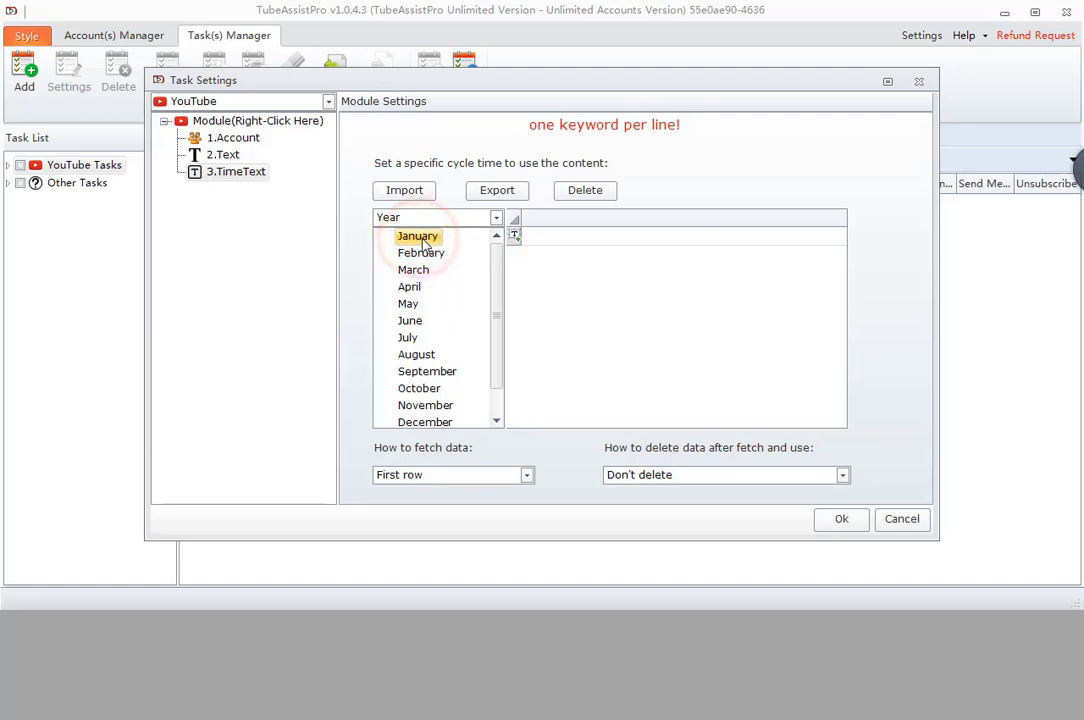
{"action": "left_click", "coordinate": [593, 238]}
{"action": "left_click", "coordinate": [593, 238]}
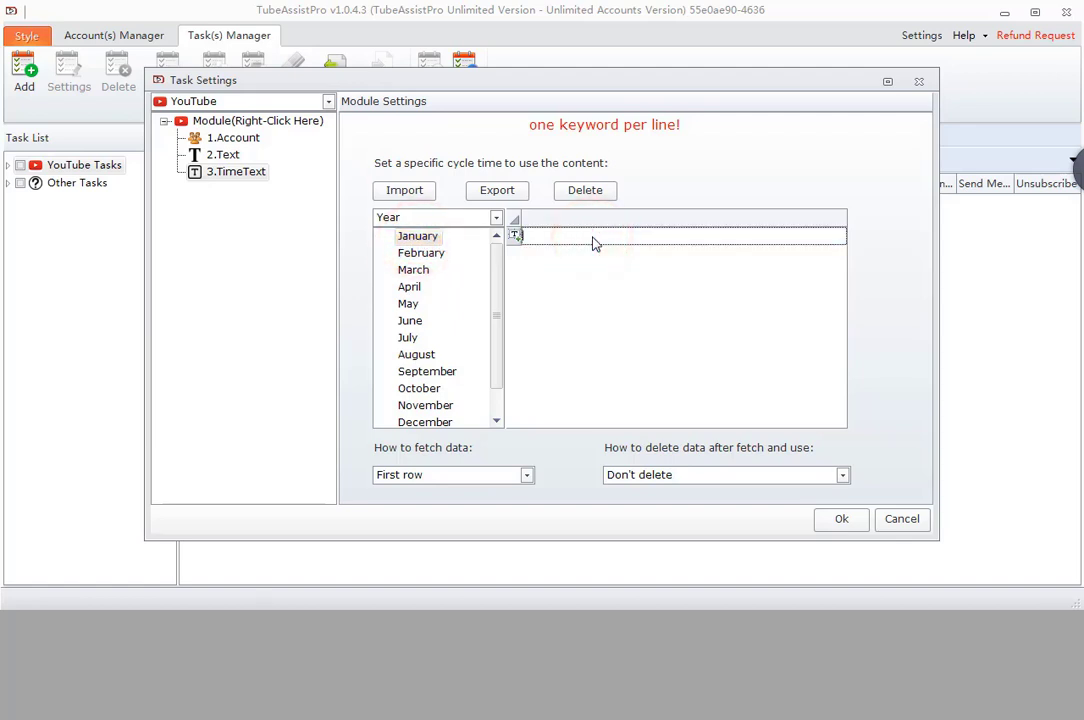
{"action": "type", "text": "Hello every"}
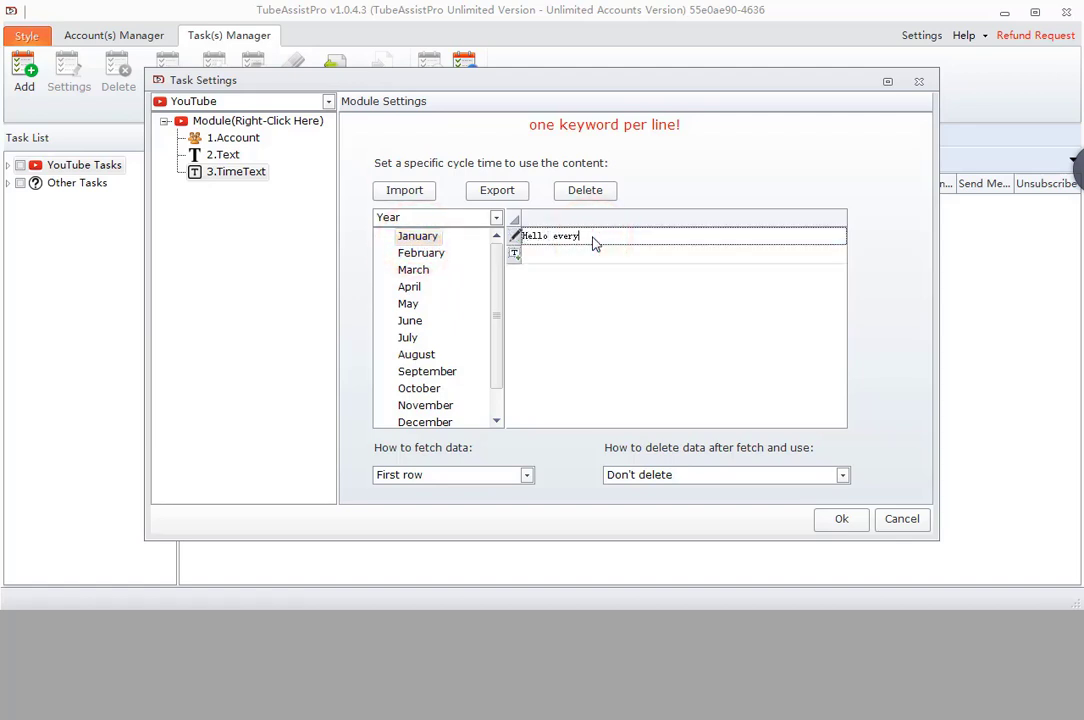
{"action": "type", "text": "one, happy new year."}
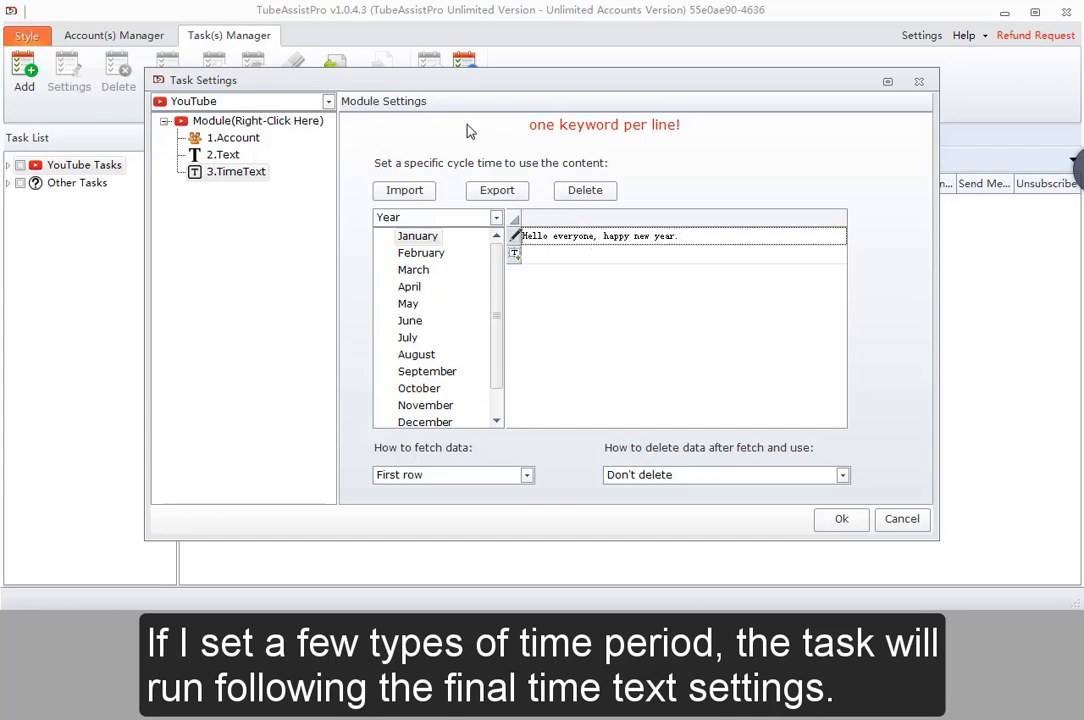
- Browse the Day cycle's hourly slots, then return the cycle to Month and its week slots
{"action": "left_click", "coordinate": [496, 217]}
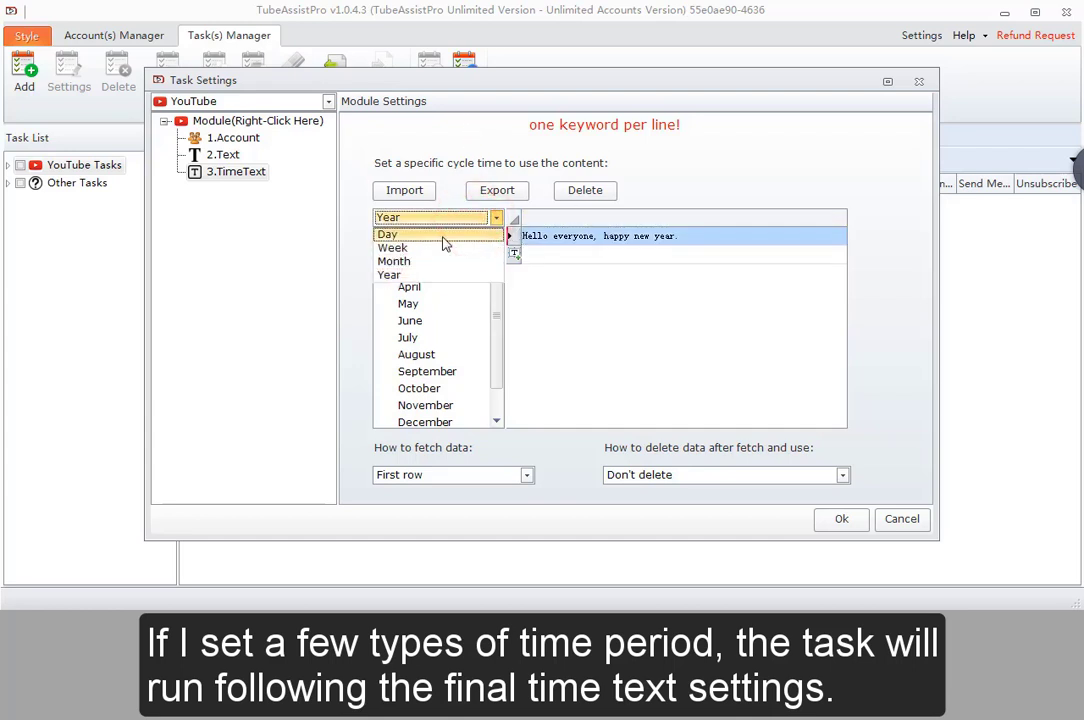
{"action": "left_click", "coordinate": [430, 234]}
{"action": "left_click_drag", "start_coordinate": [440, 237], "coordinate": [435, 305]}
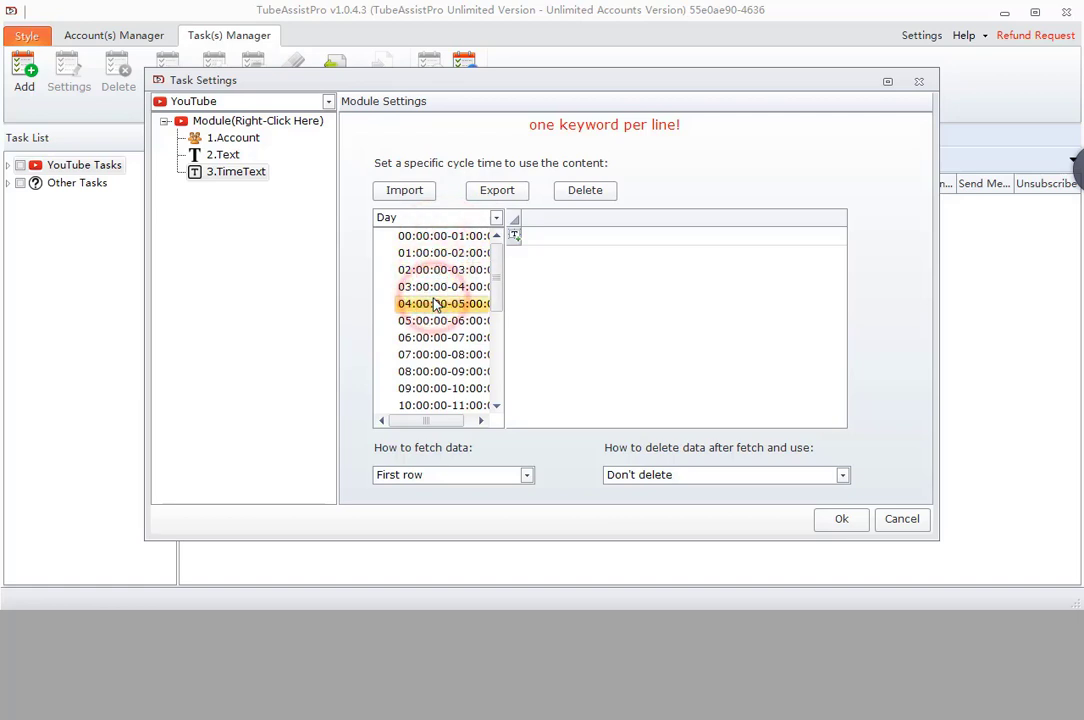
{"action": "left_click", "coordinate": [512, 236]}
{"action": "left_click", "coordinate": [464, 217]}
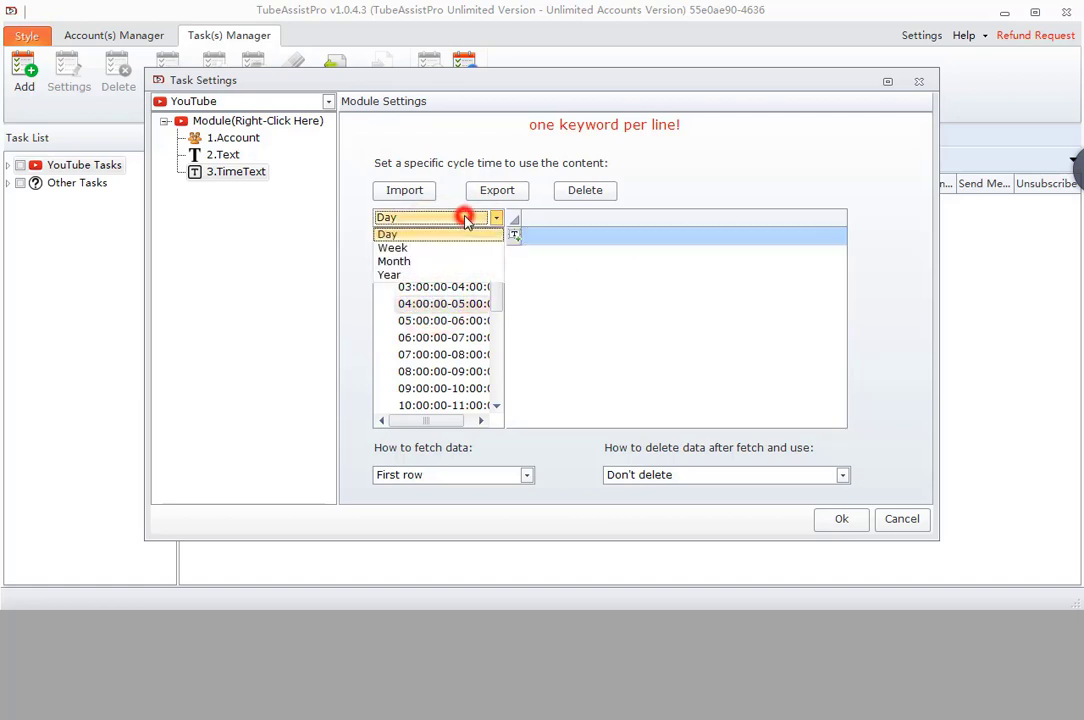
{"action": "left_click", "coordinate": [436, 261]}
{"action": "left_click_drag", "start_coordinate": [449, 260], "coordinate": [440, 290]}
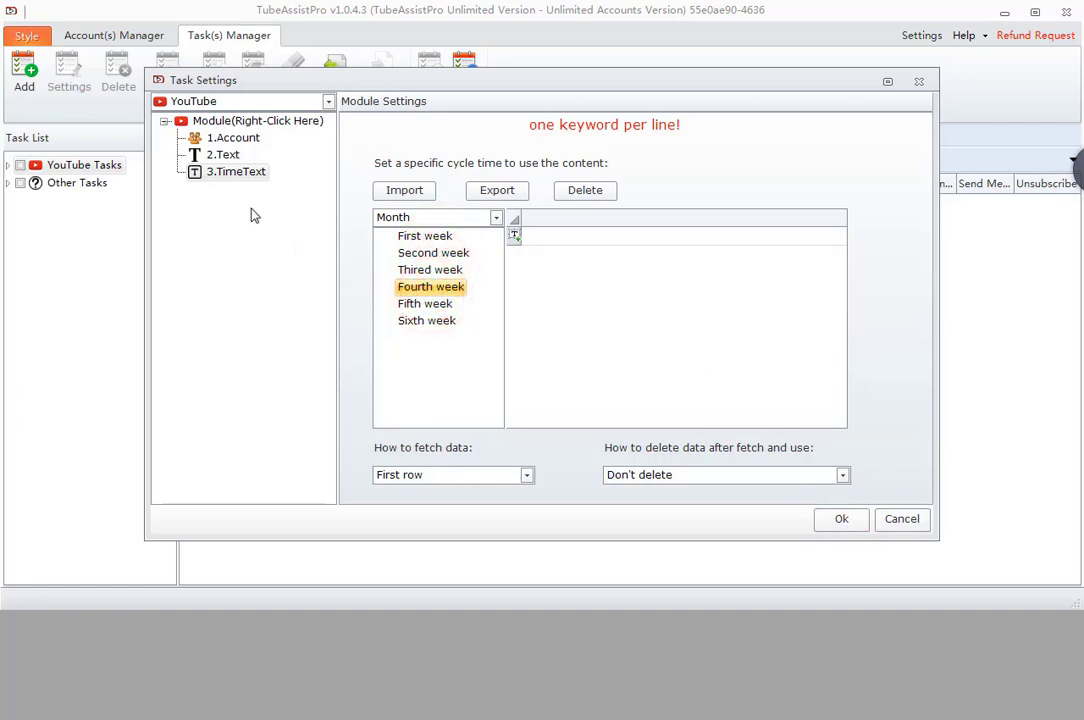
- Insert a URL module after 3.TimeText as the task's fourth module
{"action": "right_click", "coordinate": [212, 173]}
{"action": "mouse_move", "coordinate": [280, 180]}
{"action": "mouse_move", "coordinate": [360, 186]}
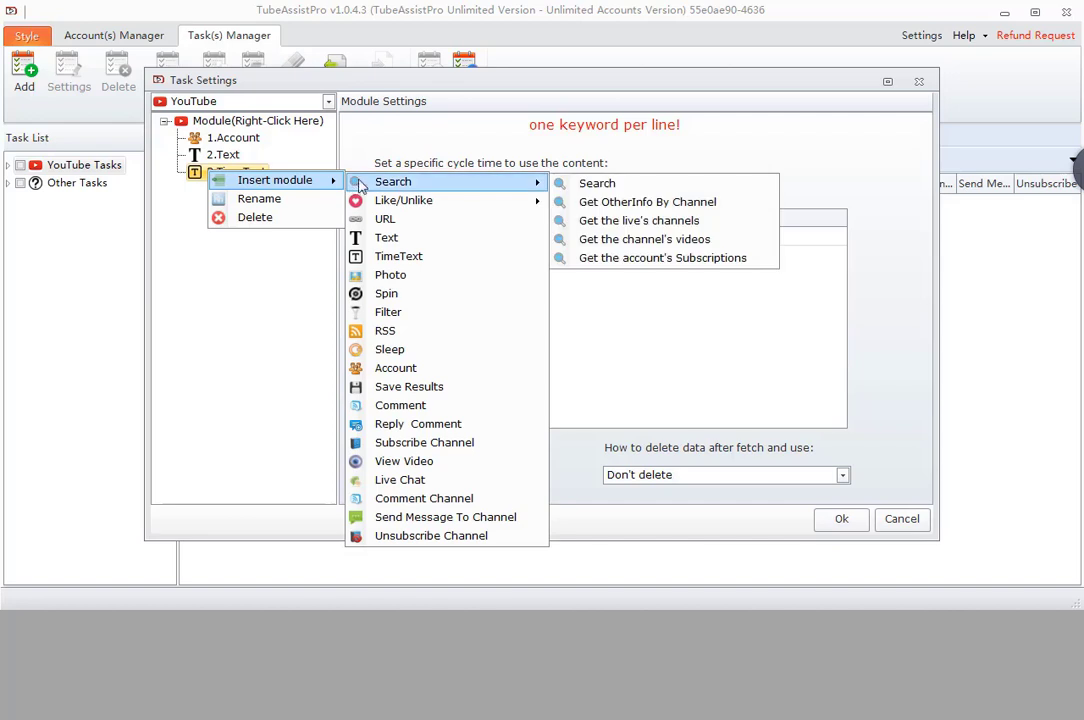
{"action": "left_click", "coordinate": [404, 220]}
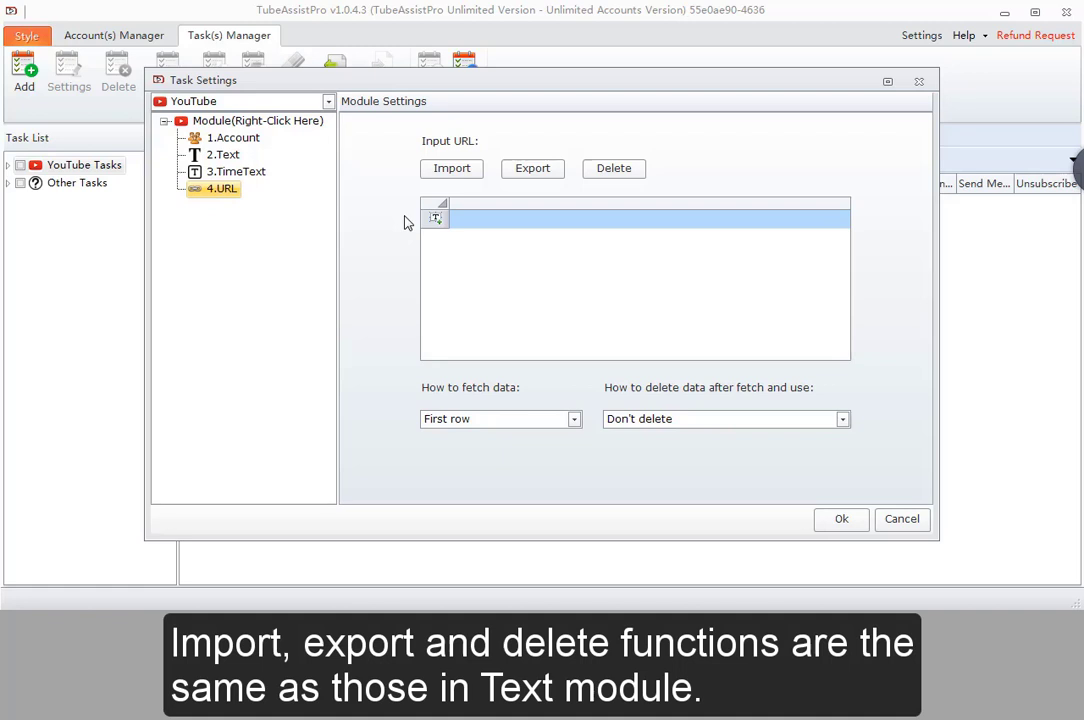
- Insert a Photo module after 4.URL
{"action": "right_click", "coordinate": [221, 190]}
{"action": "mouse_move", "coordinate": [285, 202]}
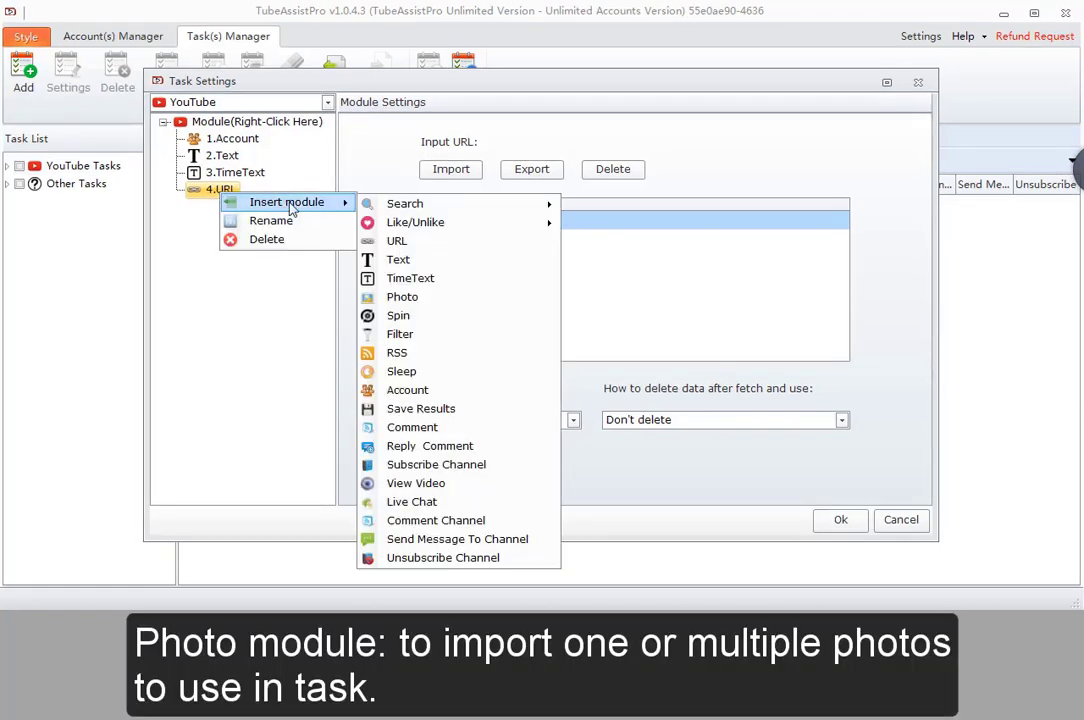
{"action": "mouse_move", "coordinate": [418, 212]}
{"action": "left_click", "coordinate": [416, 298]}
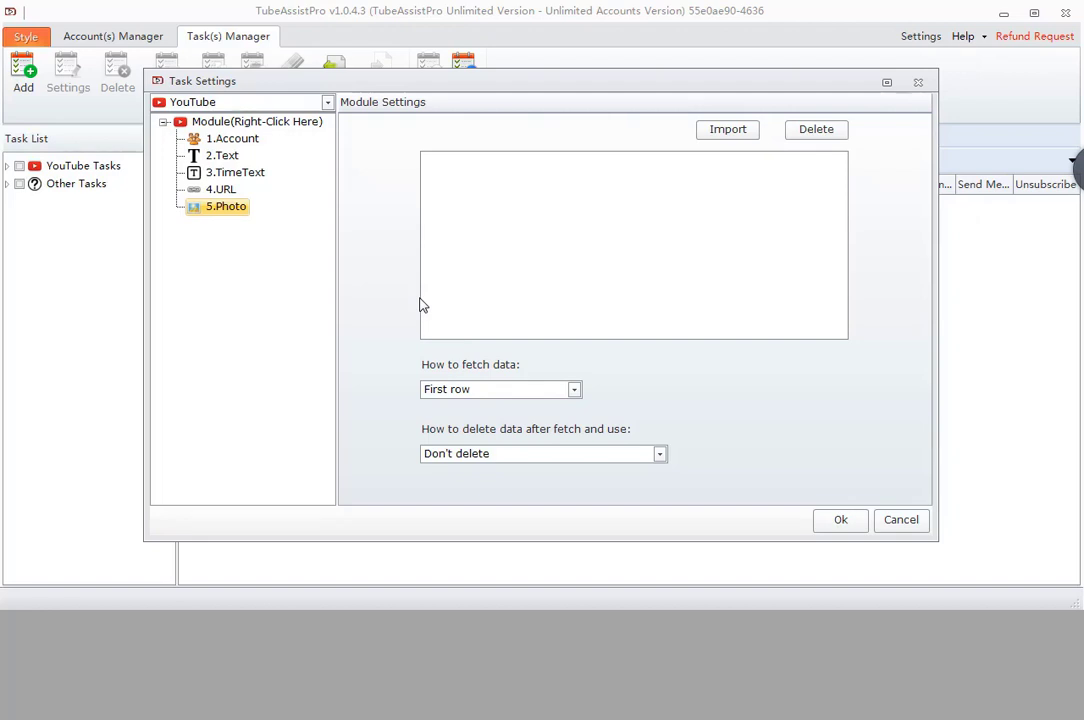
- Start a photo import and browse from the desktop into the image folder
{"action": "left_click", "coordinate": [752, 127]}
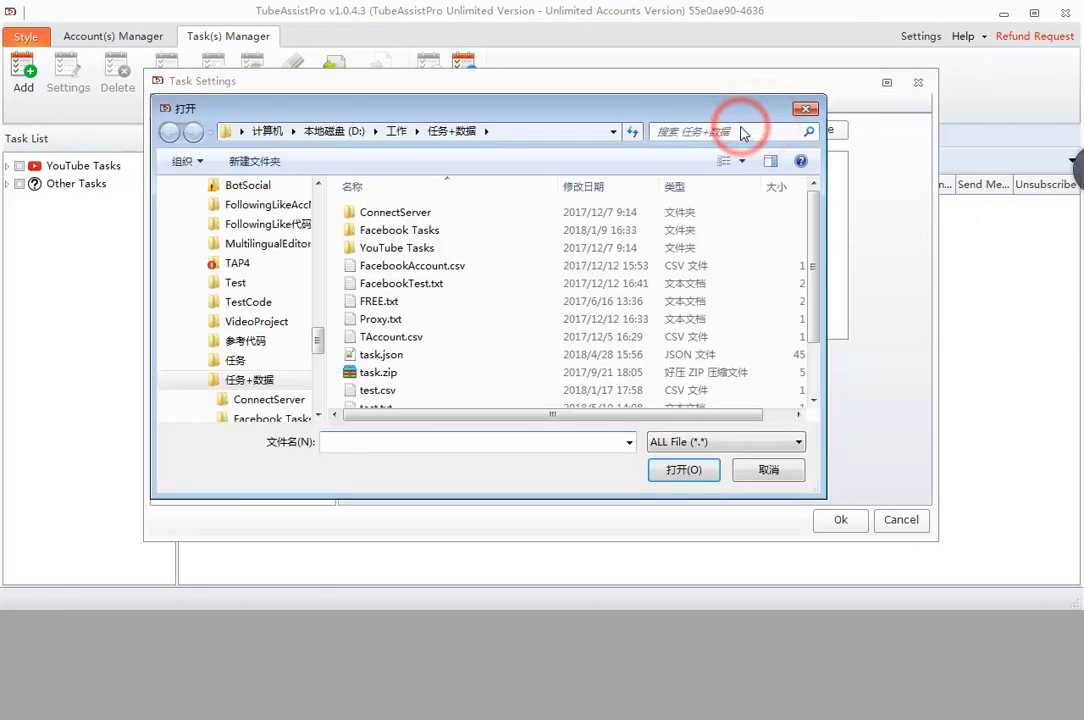
{"action": "left_click", "coordinate": [396, 131]}
{"action": "left_click_drag", "start_coordinate": [315, 324], "coordinate": [326, 212]}
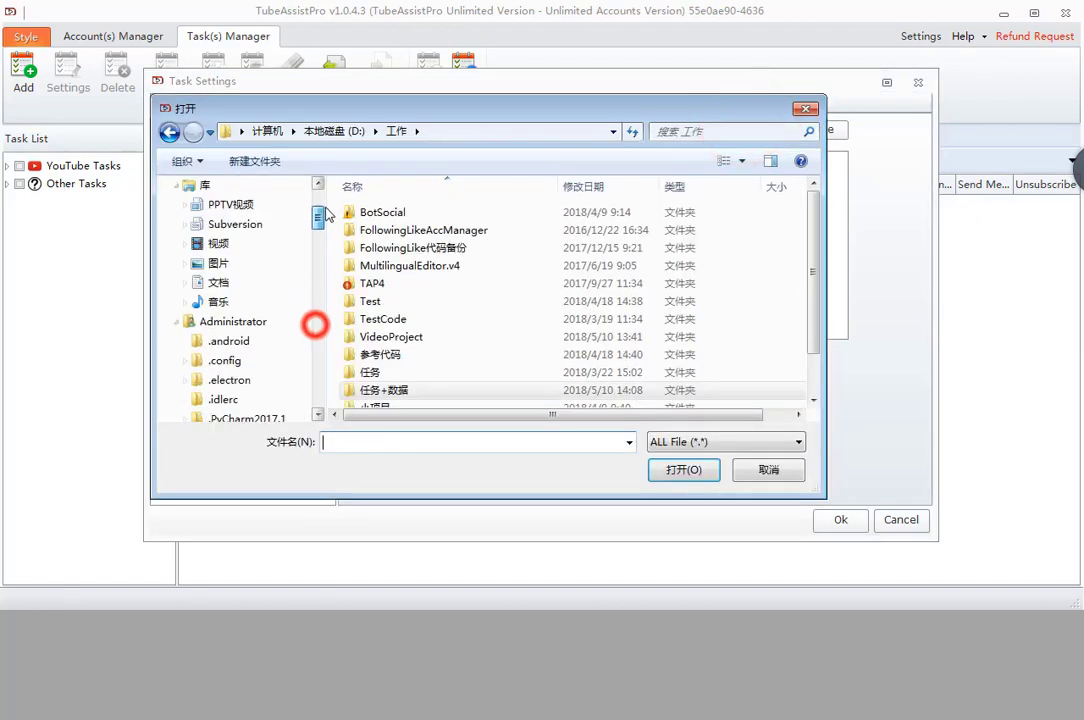
{"action": "scroll", "coordinate": [310, 254], "scroll_direction": "up", "scroll_amount": 3}
{"action": "left_click", "coordinate": [206, 231]}
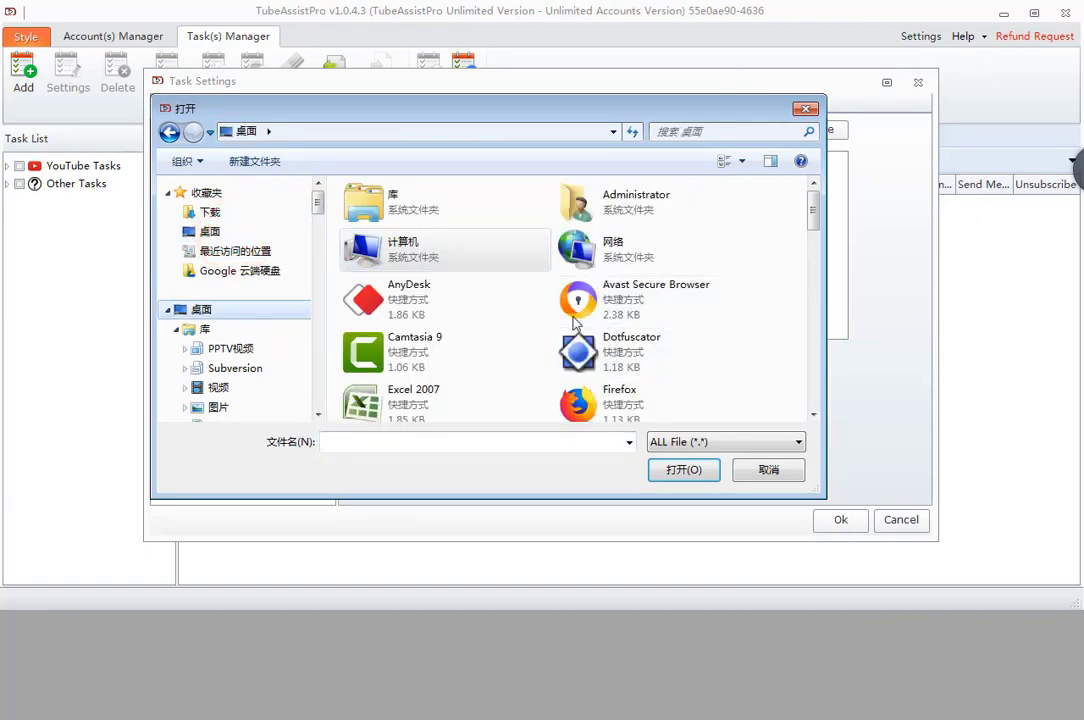
{"action": "left_click_drag", "start_coordinate": [811, 203], "coordinate": [812, 265]}
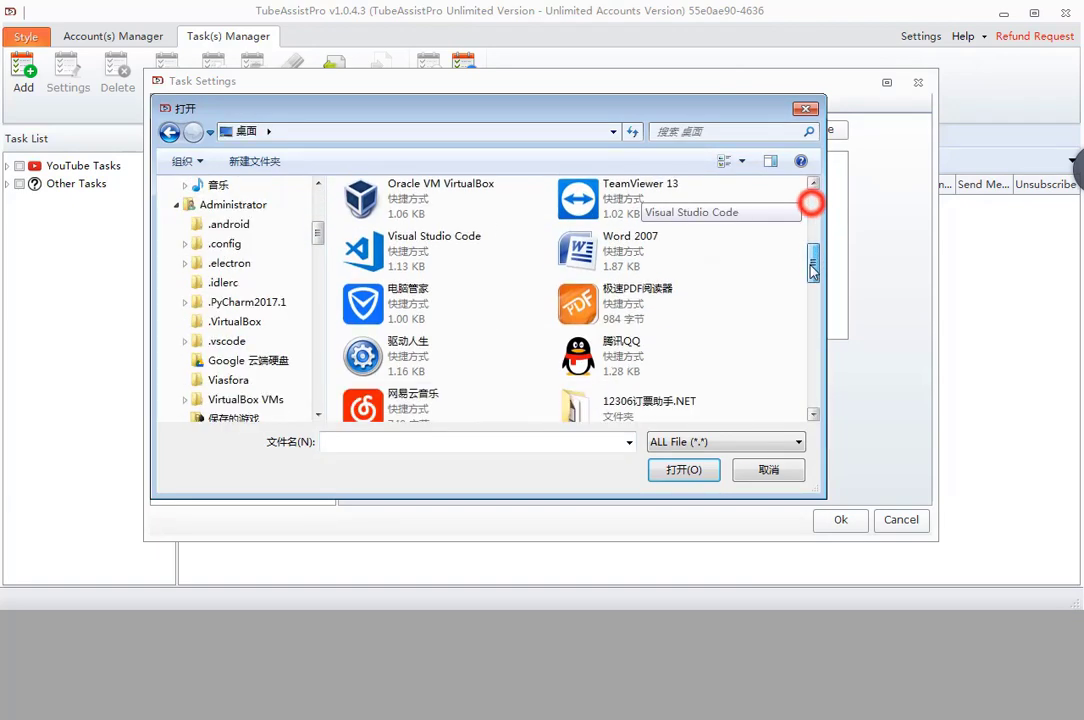
{"action": "scroll", "coordinate": [760, 230], "scroll_direction": "down", "scroll_amount": 3}
{"action": "left_click", "coordinate": [628, 289]}
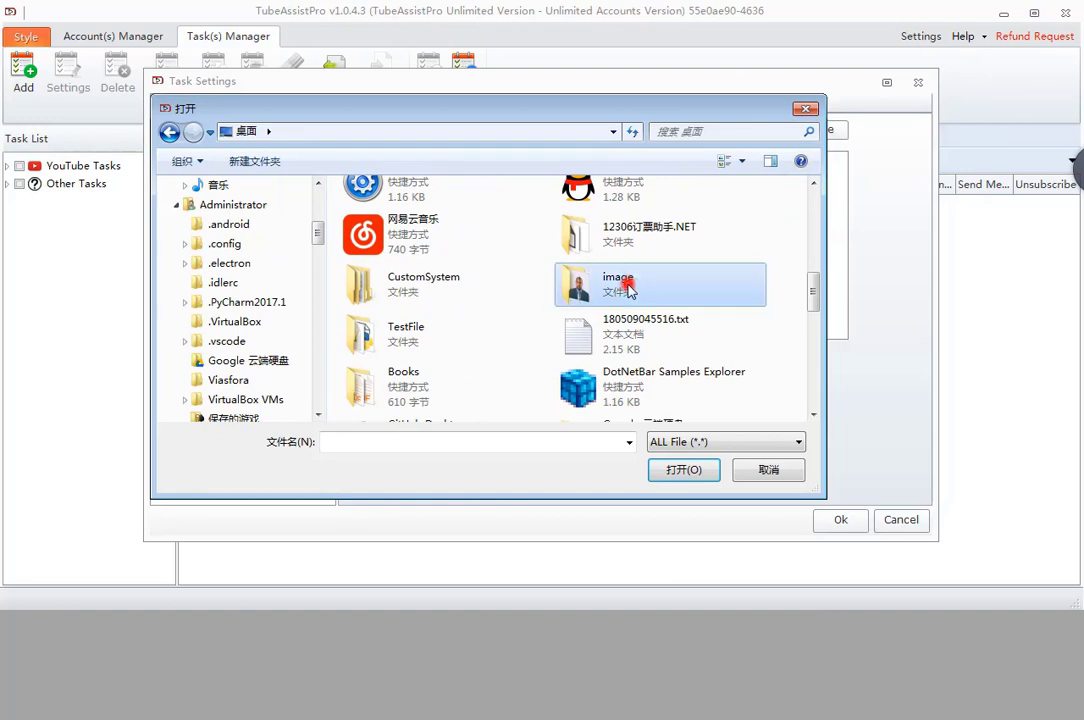
{"action": "double_click", "coordinate": [628, 289]}
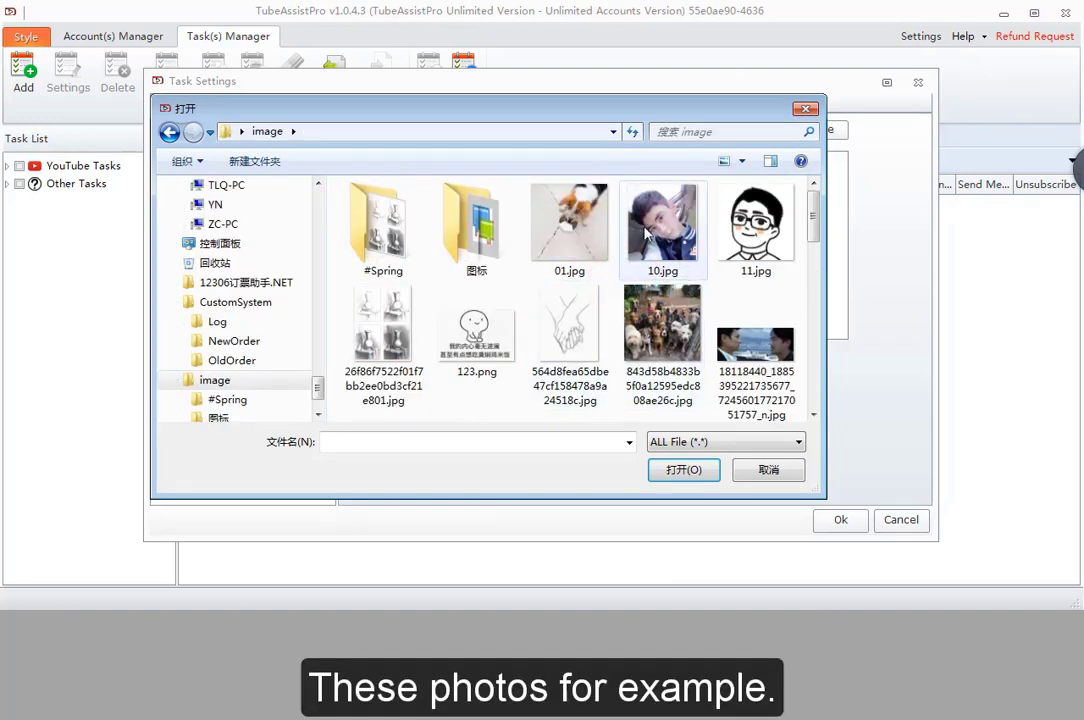
- Import 01.jpg, 10.jpg and 11.jpg, then delete 10.jpg and 11.jpg, keeping only 01.jpg
{"action": "left_click", "coordinate": [575, 223]}
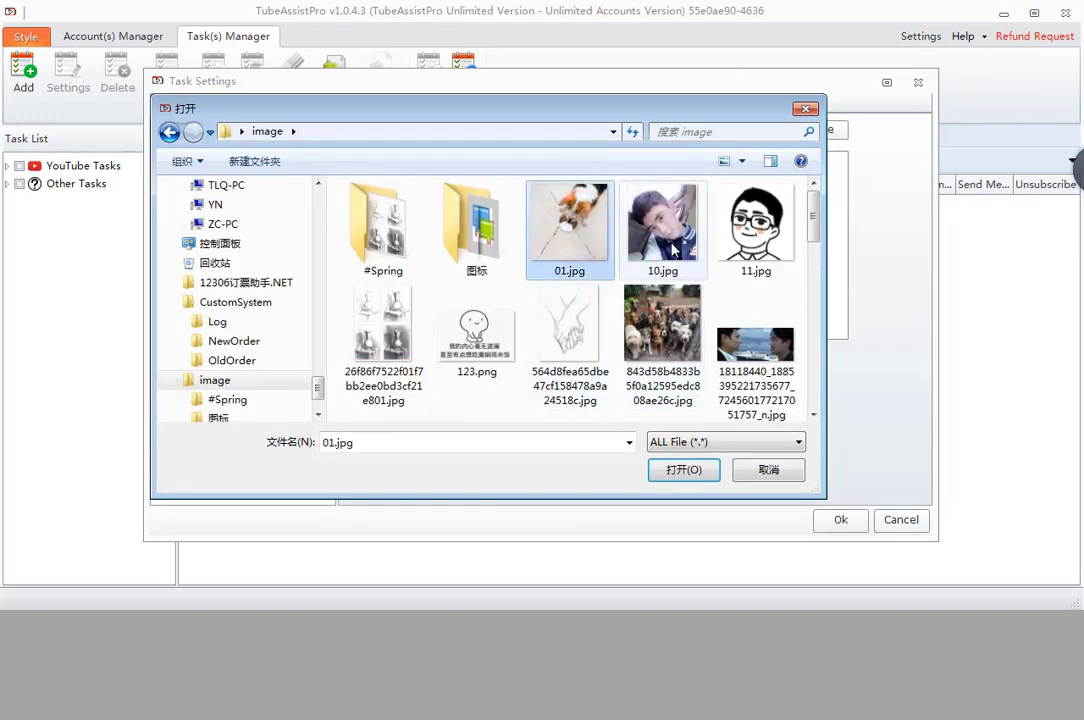
{"action": "left_click", "coordinate": [668, 243]}
{"action": "left_click", "coordinate": [752, 241], "text": "ctrl"}
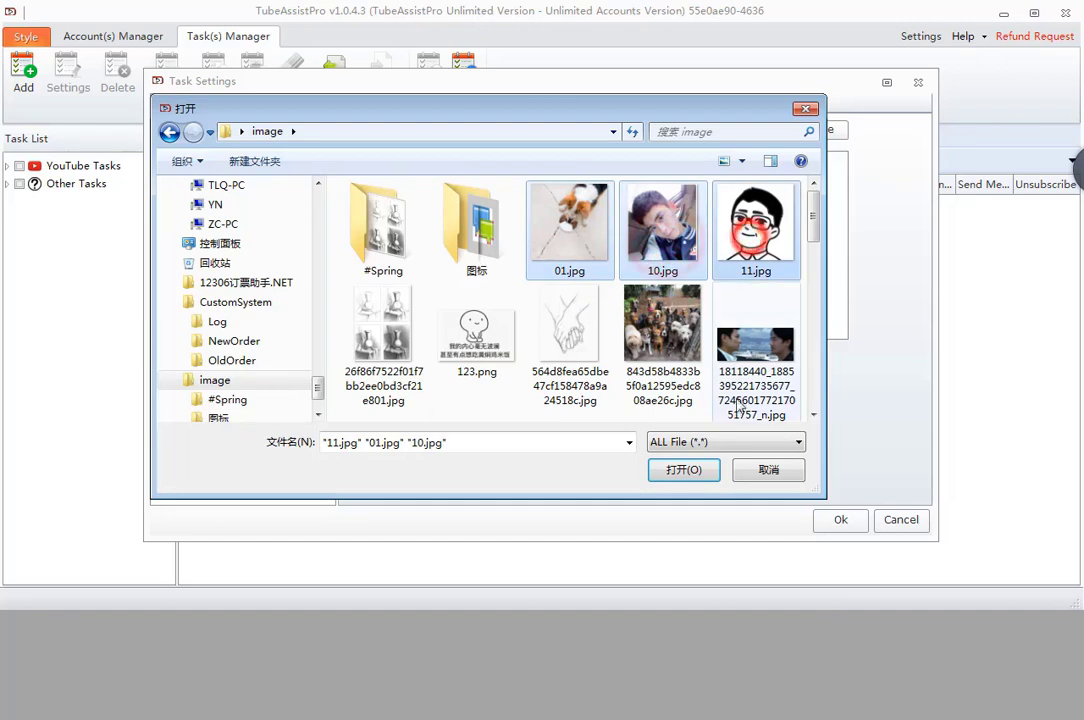
{"action": "left_click", "coordinate": [684, 469]}
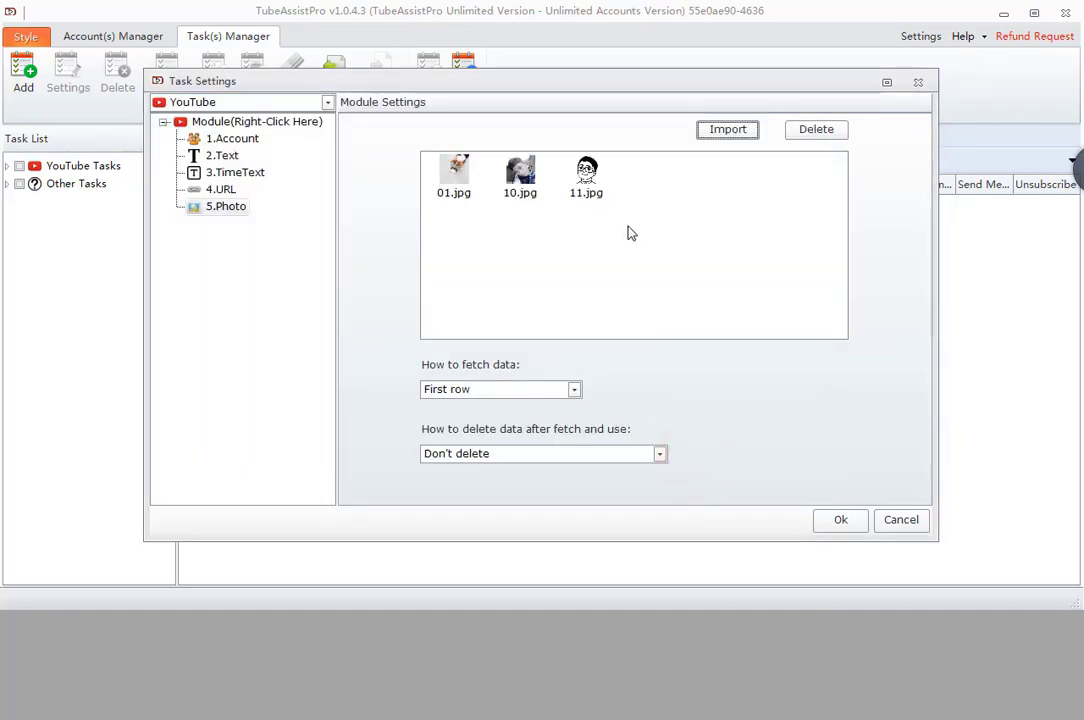
{"action": "left_click_drag", "start_coordinate": [503, 155], "coordinate": [634, 211]}
{"action": "left_click", "coordinate": [791, 130]}
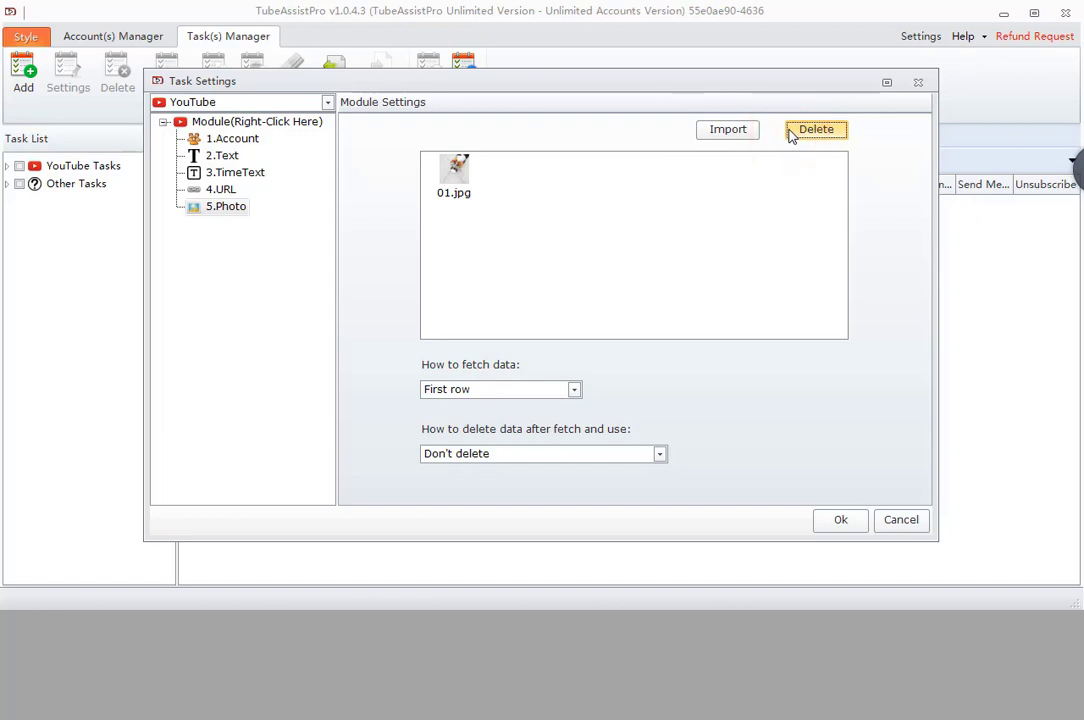
- Insert a Filter module after 5.Photo with source 2.Text, filtering out 3.TimeText
{"action": "right_click", "coordinate": [228, 209]}
{"action": "mouse_move", "coordinate": [290, 215]}
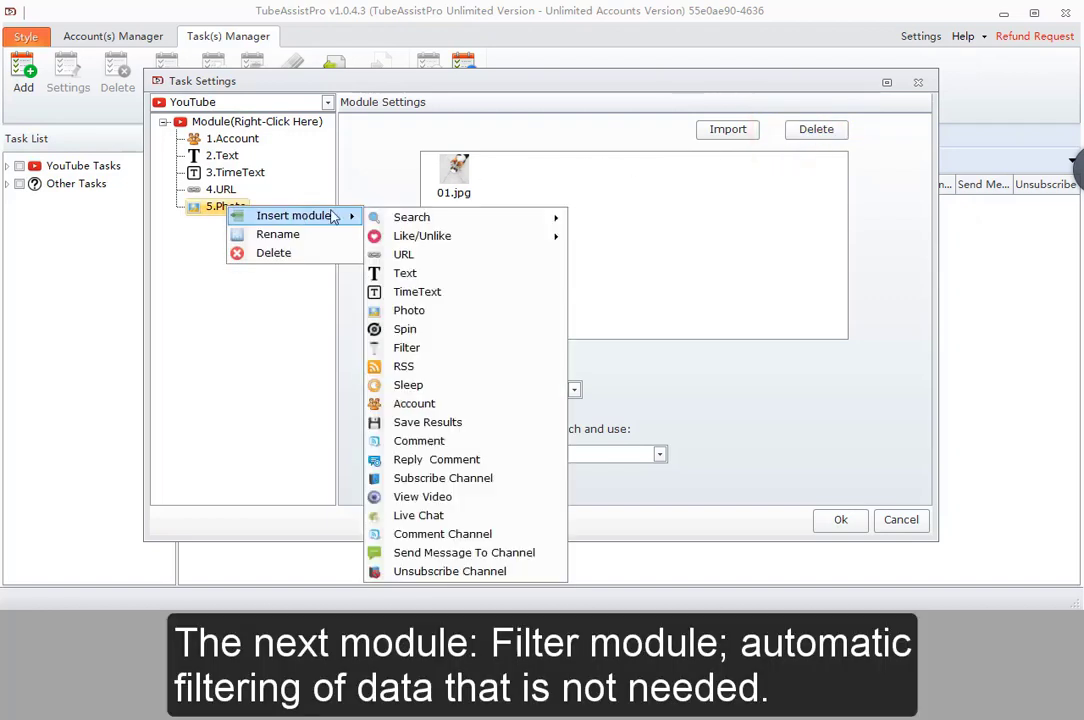
{"action": "left_click", "coordinate": [375, 291]}
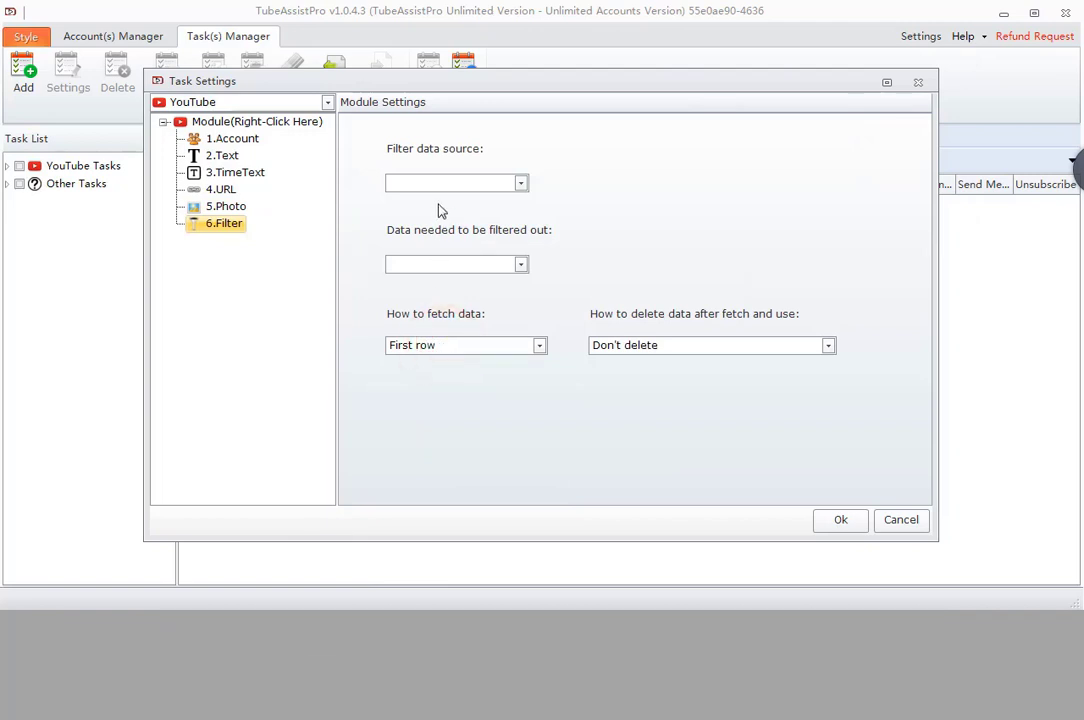
{"action": "left_click", "coordinate": [467, 183]}
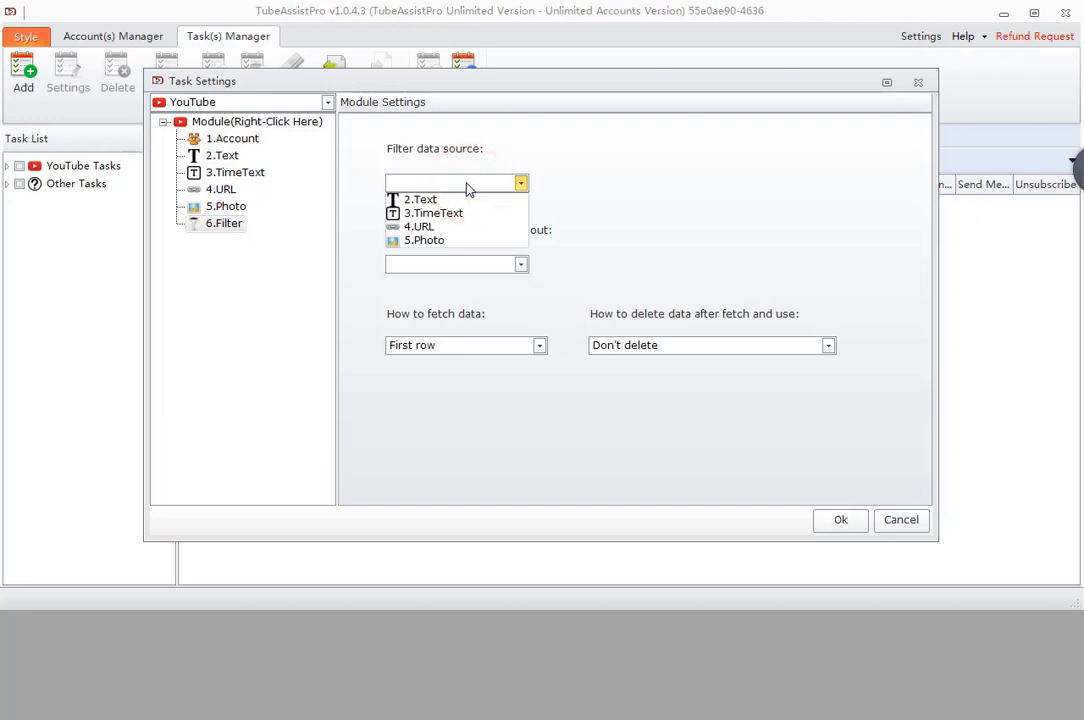
{"action": "left_click", "coordinate": [466, 199]}
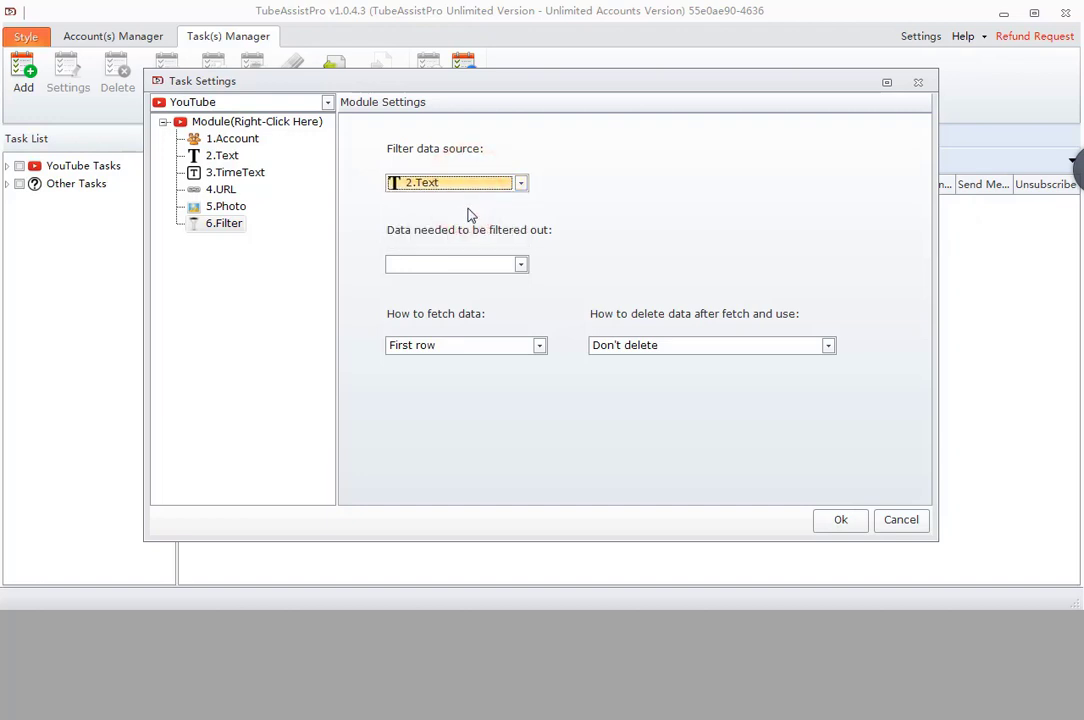
{"action": "left_click", "coordinate": [470, 268]}
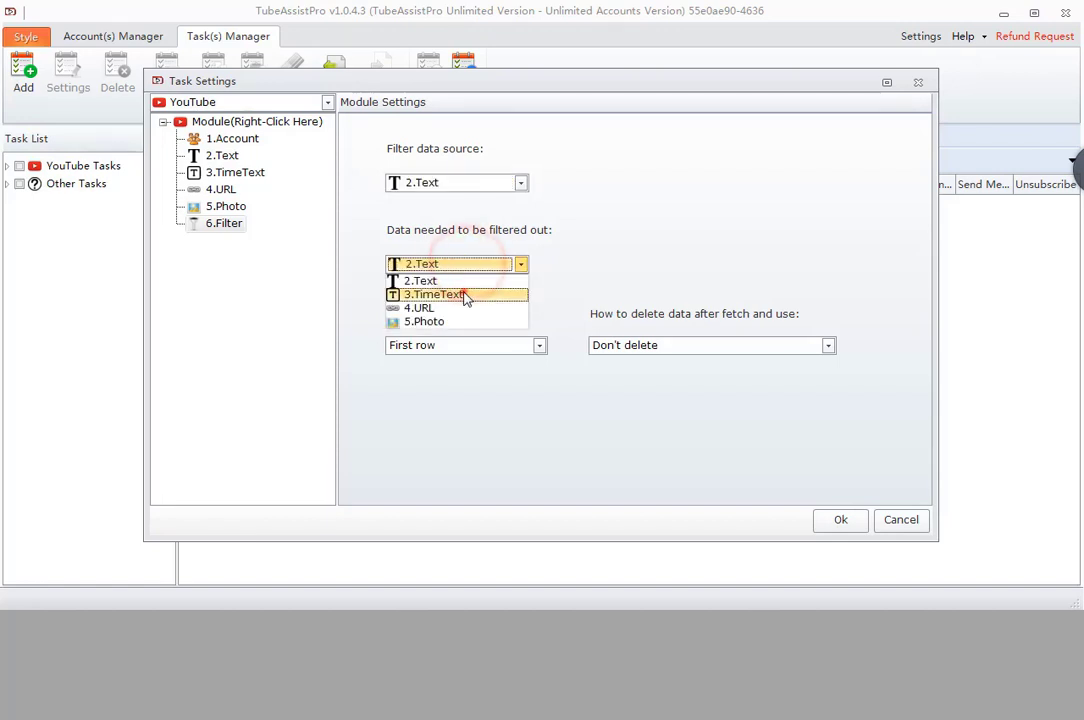
{"action": "left_click", "coordinate": [462, 295]}
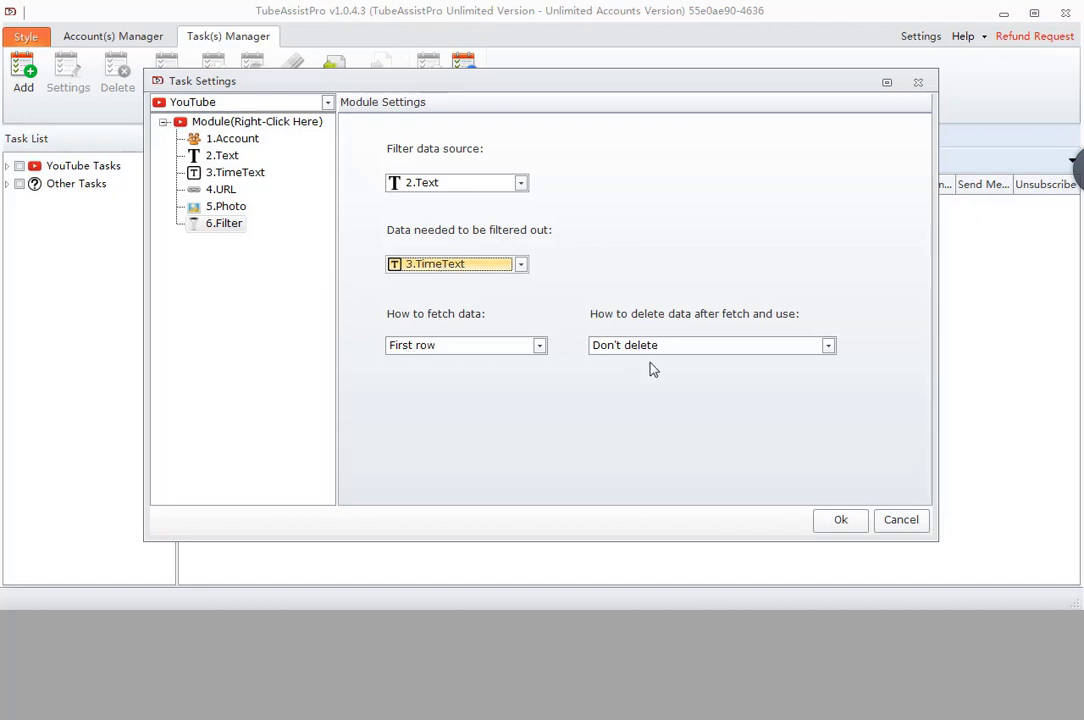
- Insert an RSS module after 6.Filter
{"action": "right_click", "coordinate": [222, 225]}
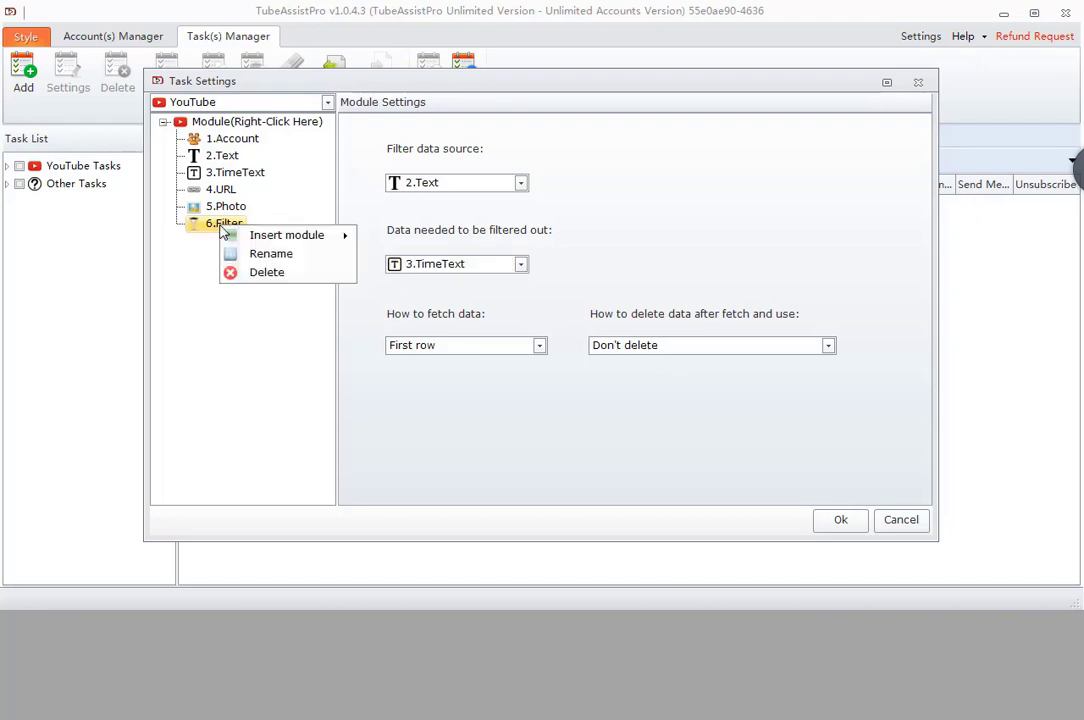
{"action": "mouse_move", "coordinate": [300, 235]}
{"action": "mouse_move", "coordinate": [397, 245]}
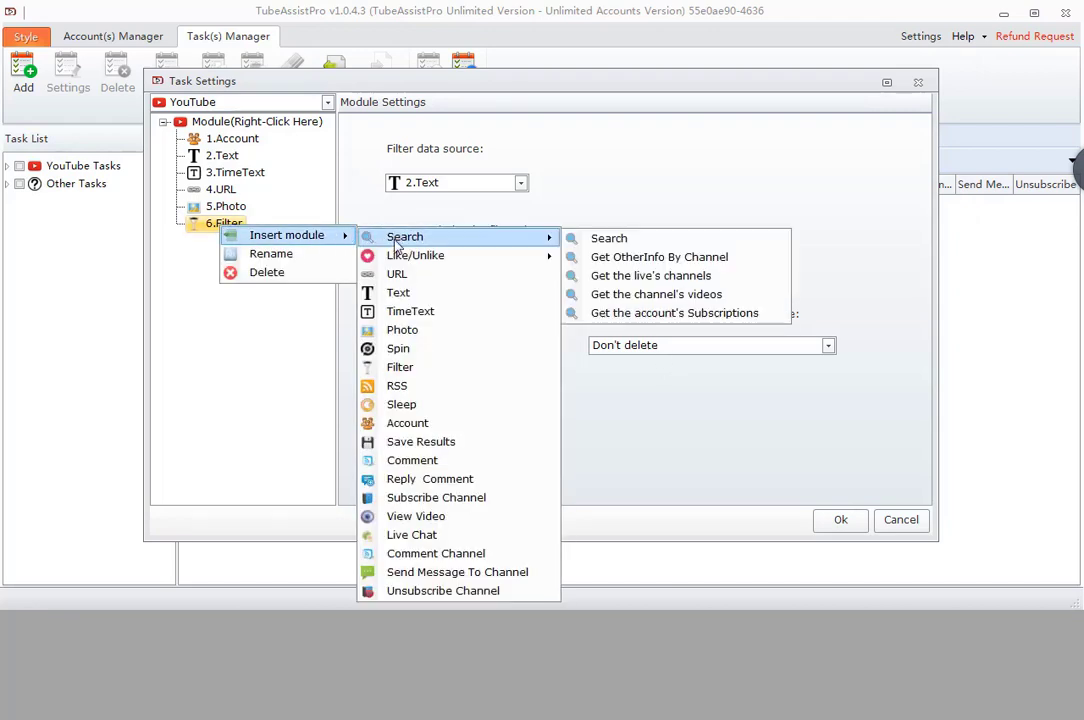
{"action": "left_click", "coordinate": [400, 385]}
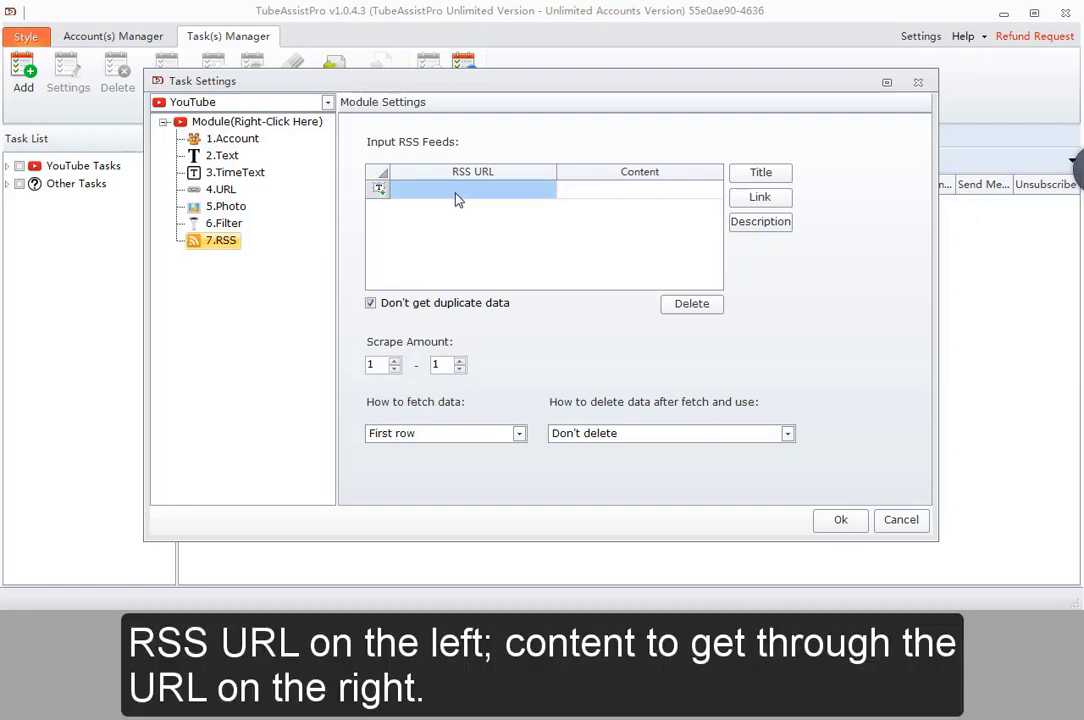
- Build the first feed's content from the Title, Link and Description tags, then select the scrape amount values
{"action": "left_click", "coordinate": [457, 195]}
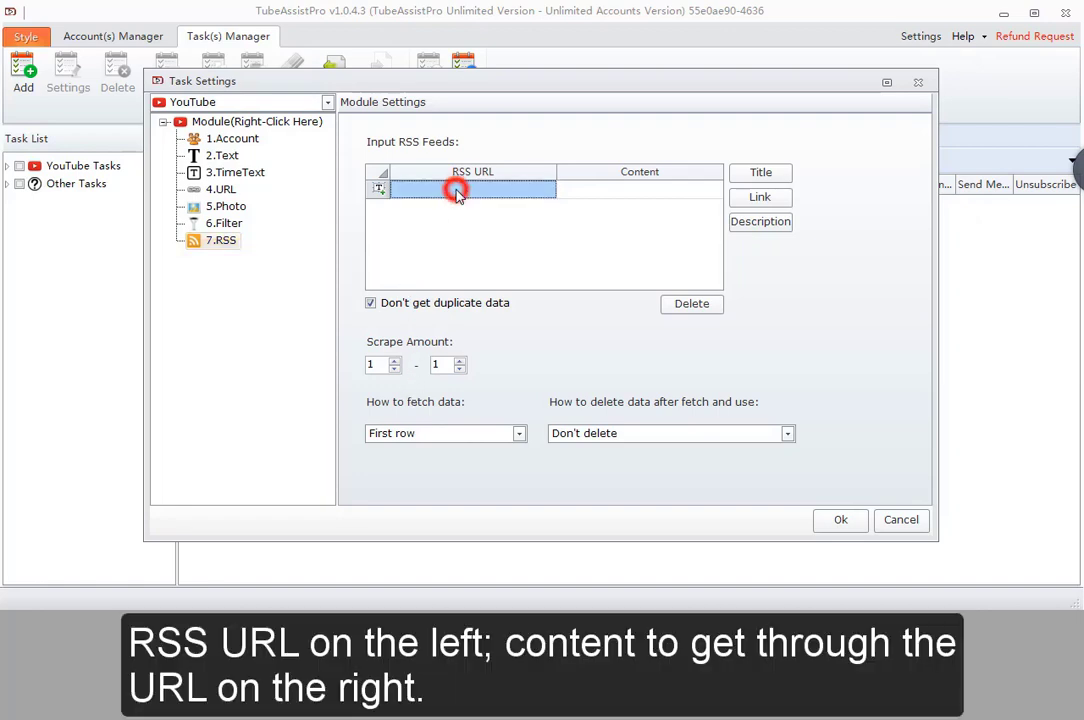
{"action": "left_click", "coordinate": [600, 190]}
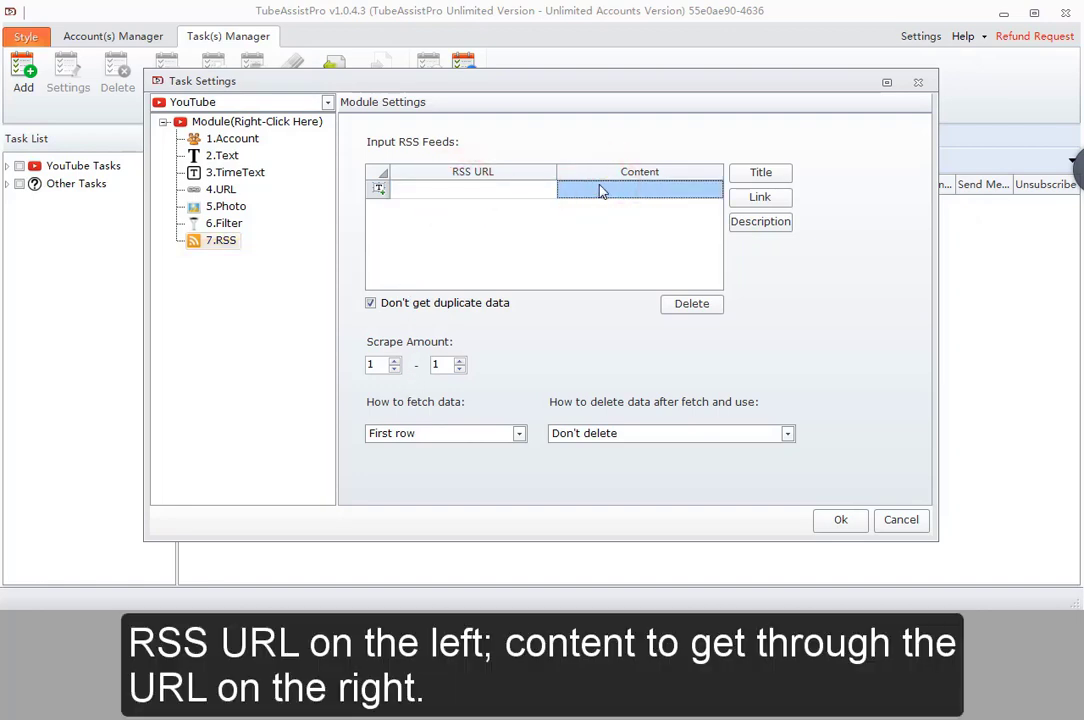
{"action": "left_click", "coordinate": [758, 173]}
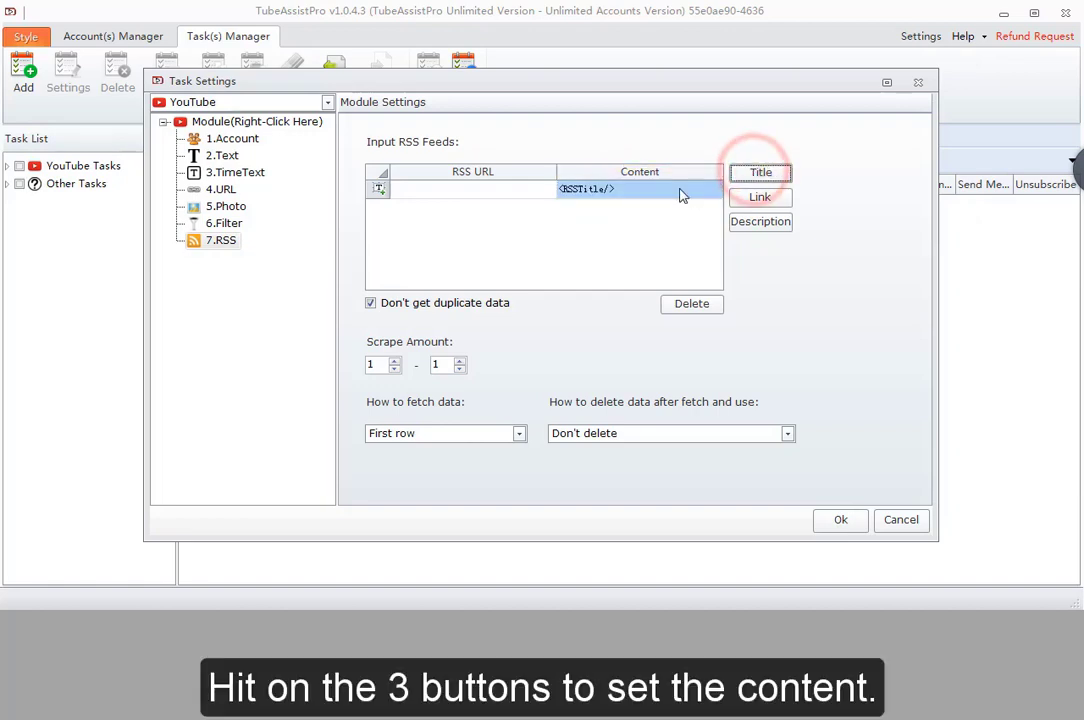
{"action": "left_click", "coordinate": [682, 188]}
{"action": "left_click", "coordinate": [758, 197]}
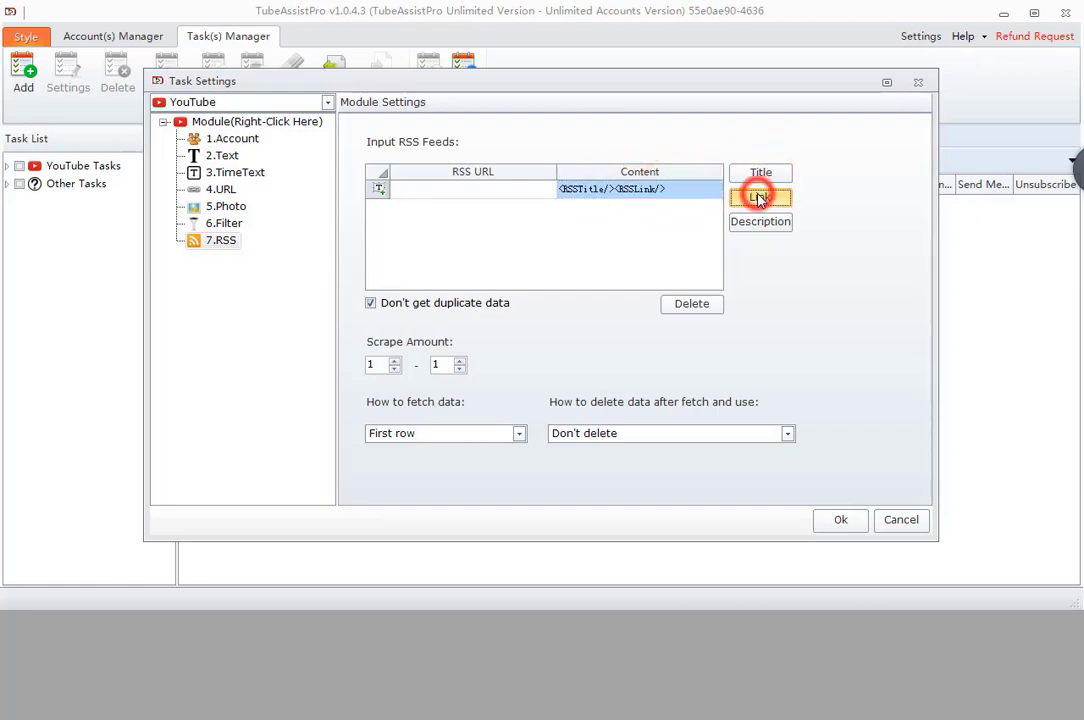
{"action": "left_click", "coordinate": [758, 223]}
{"action": "left_click", "coordinate": [669, 191]}
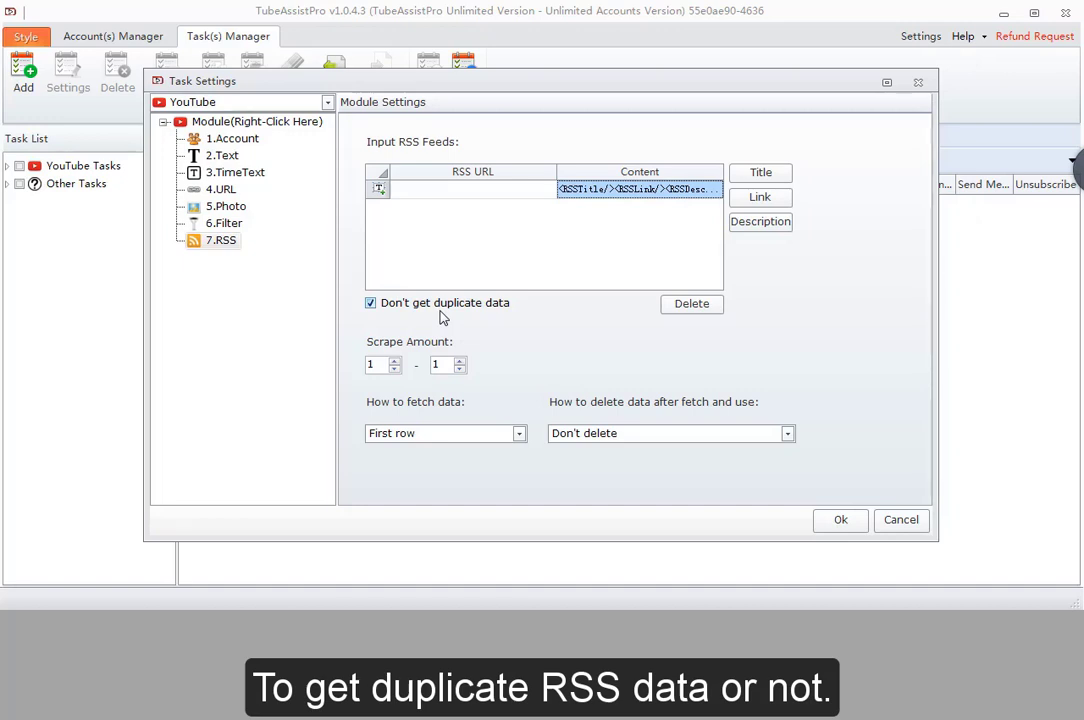
{"action": "left_click", "coordinate": [370, 366]}
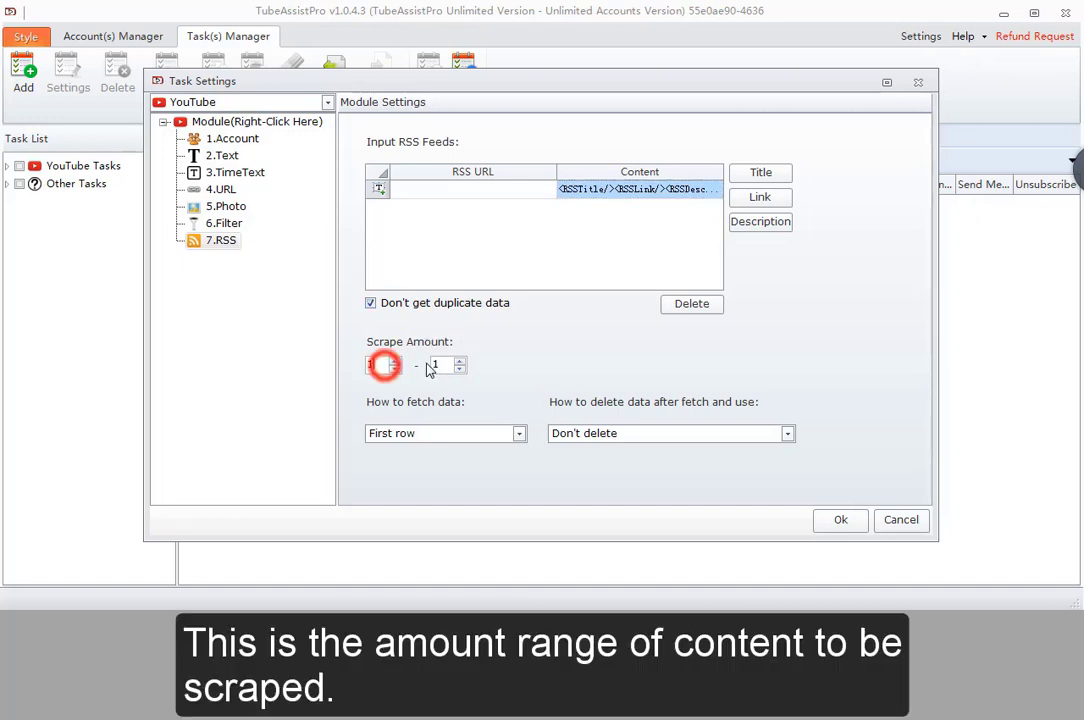
{"action": "left_click", "coordinate": [437, 364]}
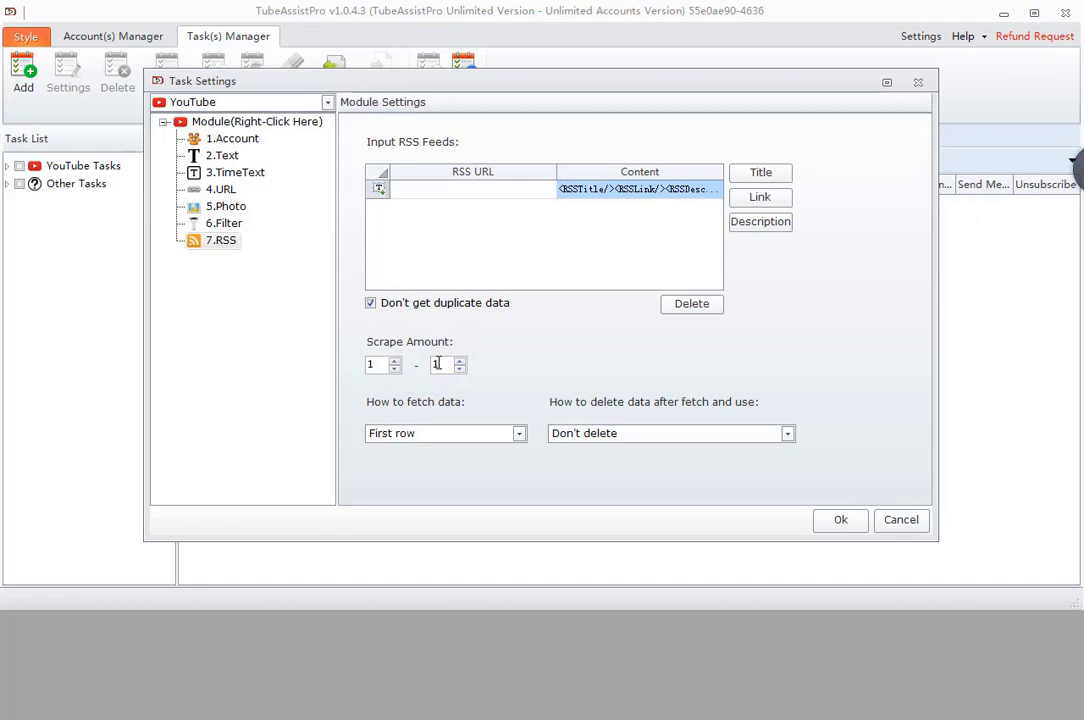
- Insert a Sleep module after 7.RSS waiting 1 to 10 seconds, Time Unit Second
{"action": "right_click", "coordinate": [215, 247]}
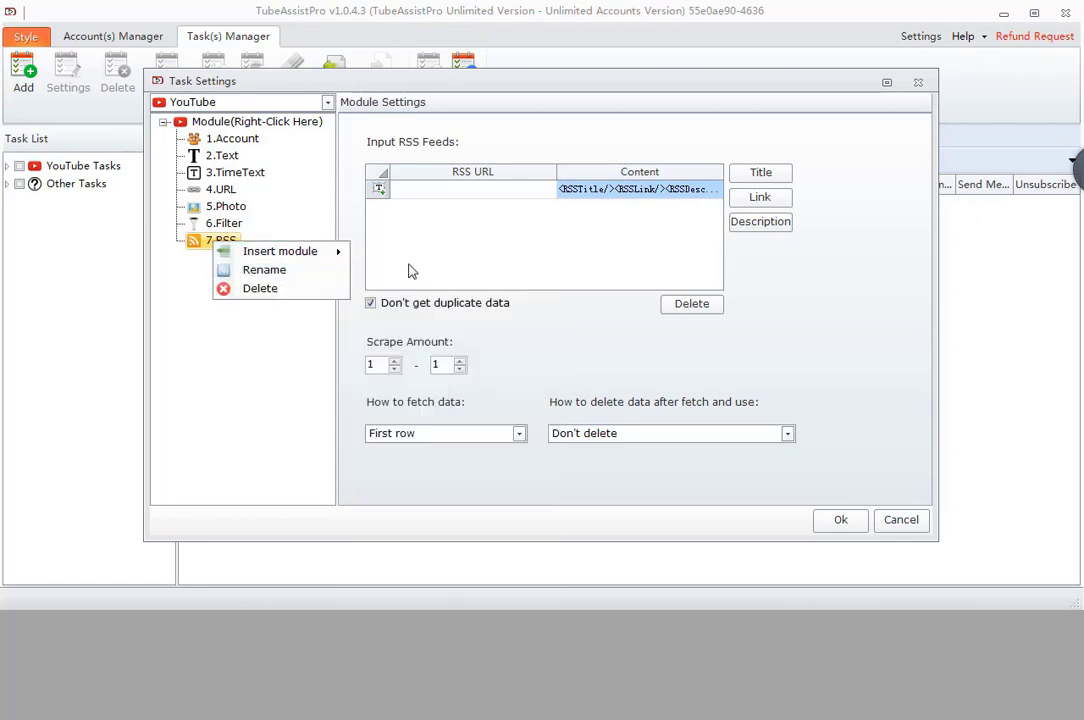
{"action": "mouse_move", "coordinate": [322, 258]}
{"action": "left_click", "coordinate": [408, 421]}
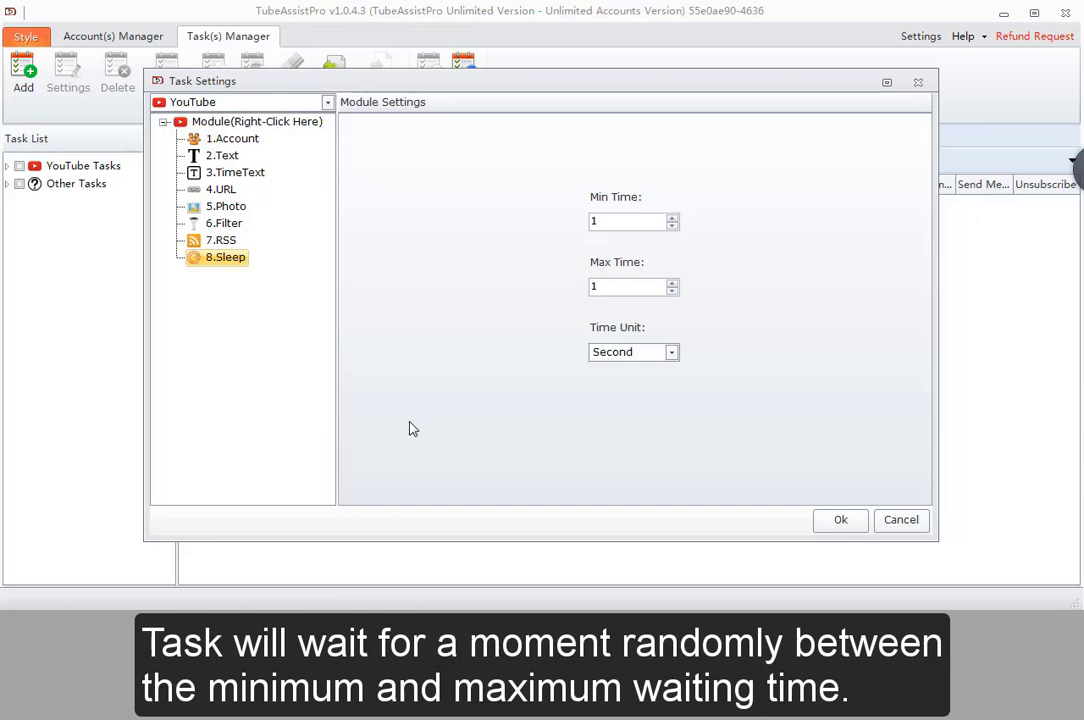
{"action": "left_click", "coordinate": [618, 354]}
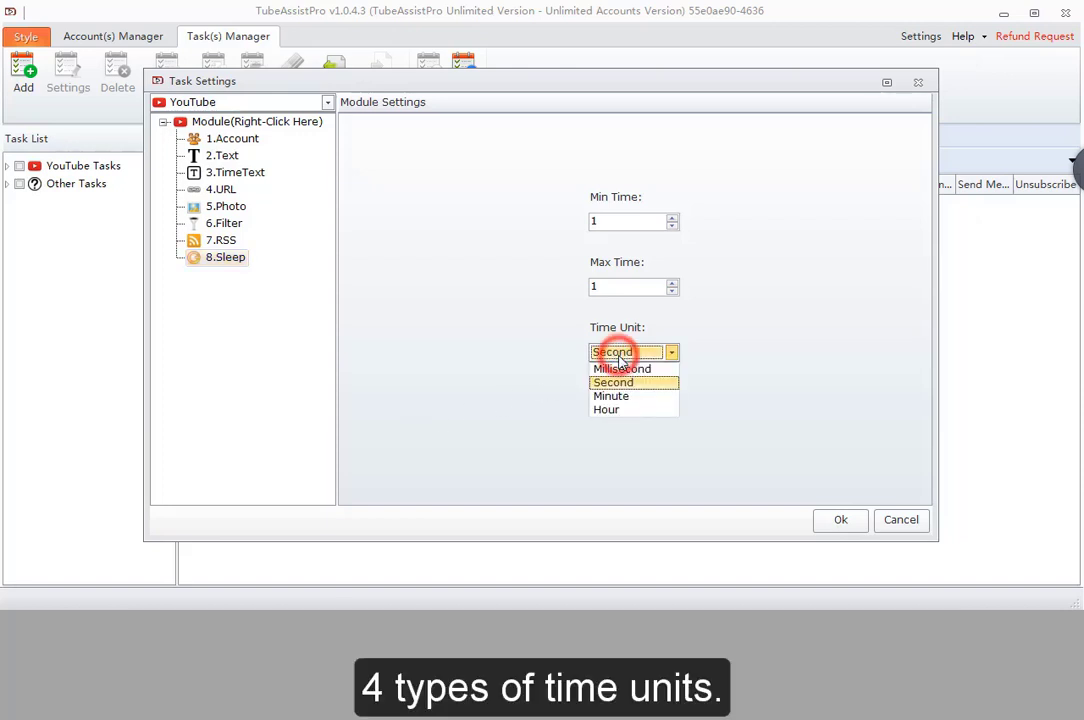
{"action": "left_click", "coordinate": [605, 385]}
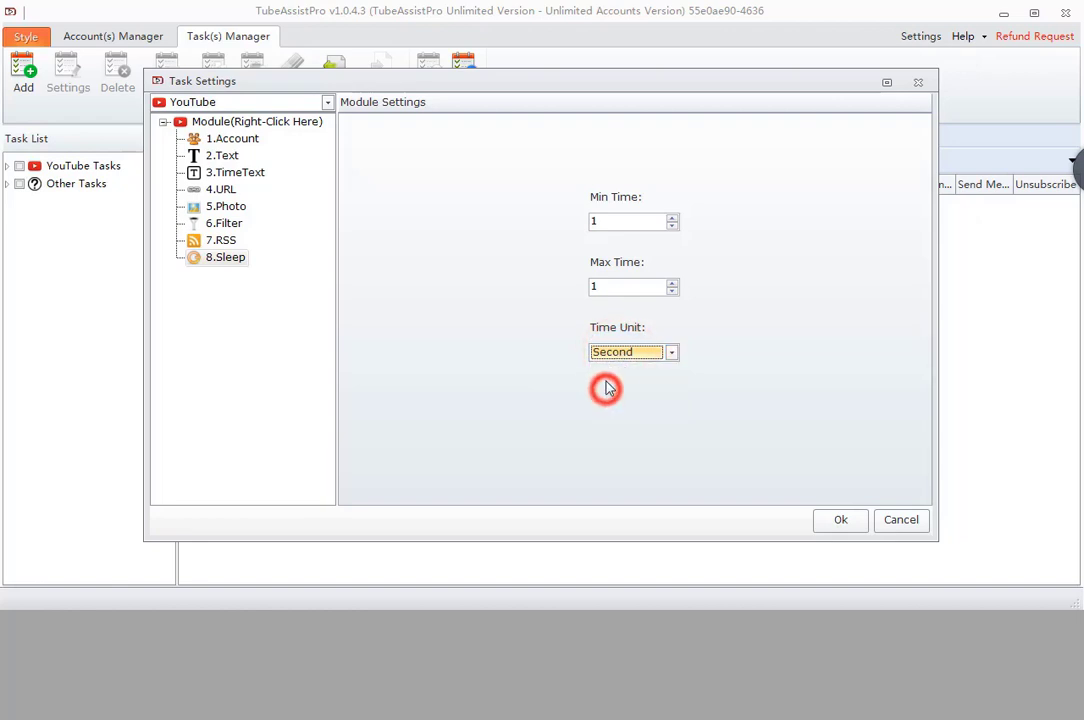
{"action": "left_click", "coordinate": [610, 286]}
{"action": "type", "text": "0"}
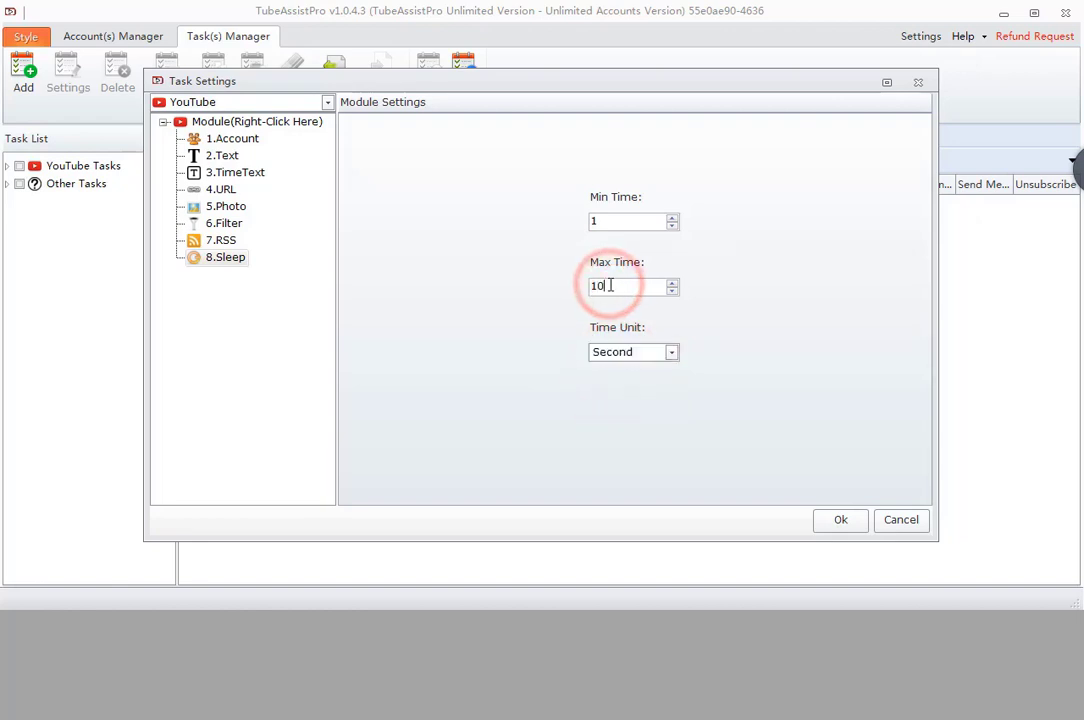
{"action": "left_click", "coordinate": [509, 328]}
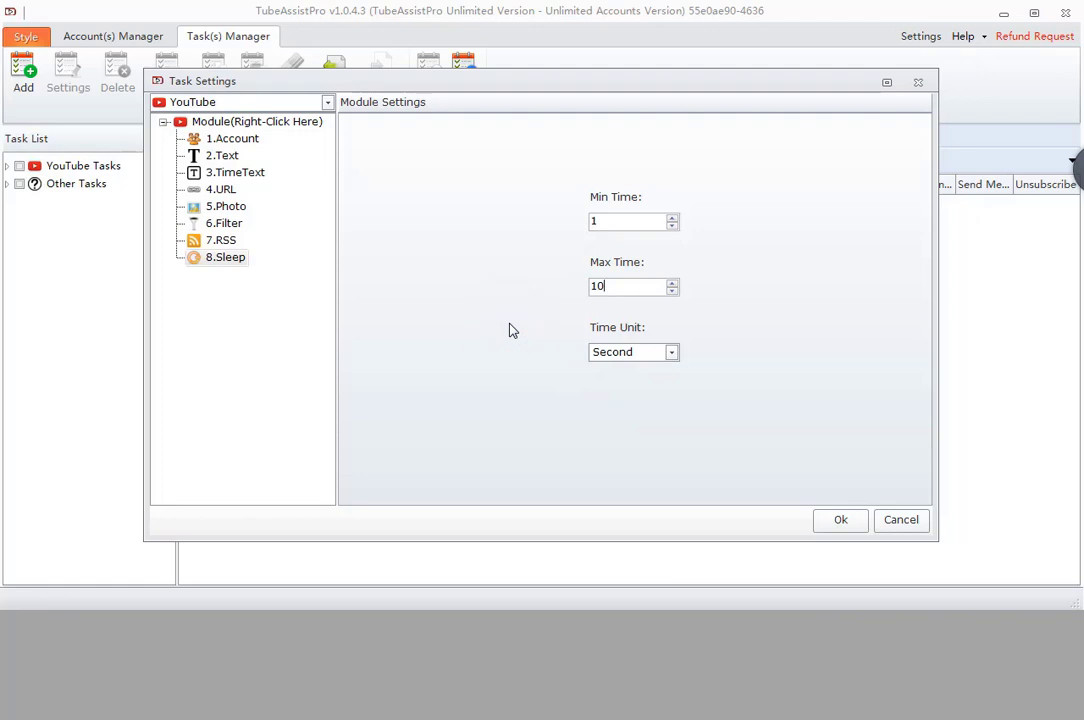
- Insert a Save Results module after 8.Sleep that saves the 7.RSS results
{"action": "right_click", "coordinate": [226, 258]}
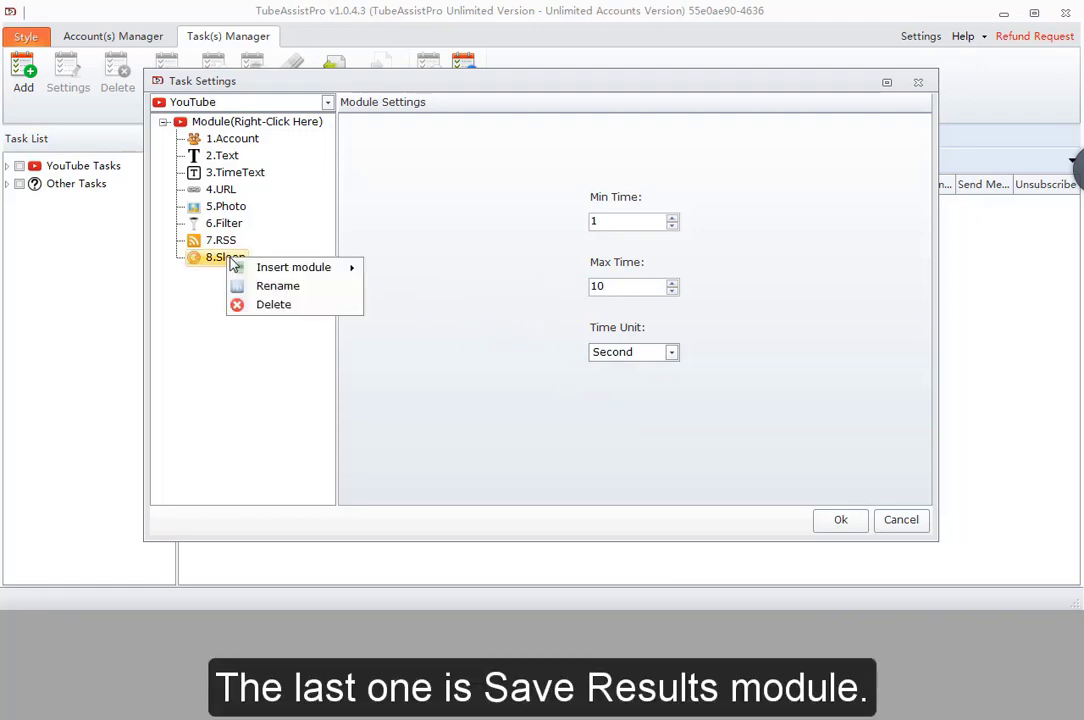
{"action": "mouse_move", "coordinate": [300, 267]}
{"action": "left_click", "coordinate": [404, 474]}
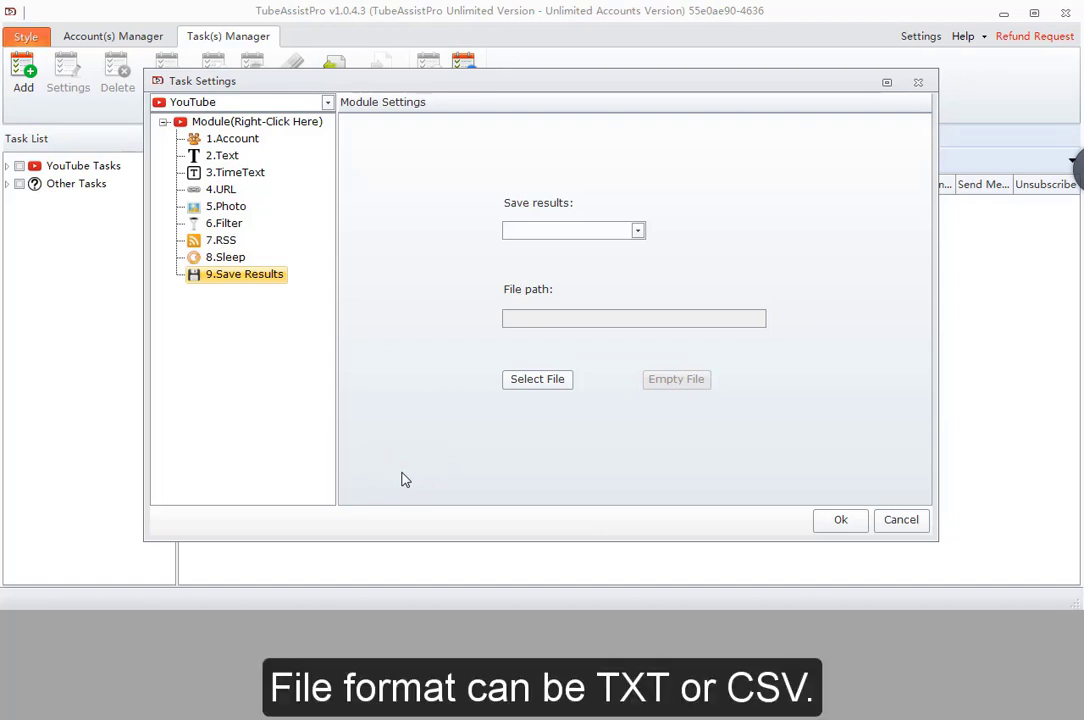
{"action": "left_click", "coordinate": [524, 230]}
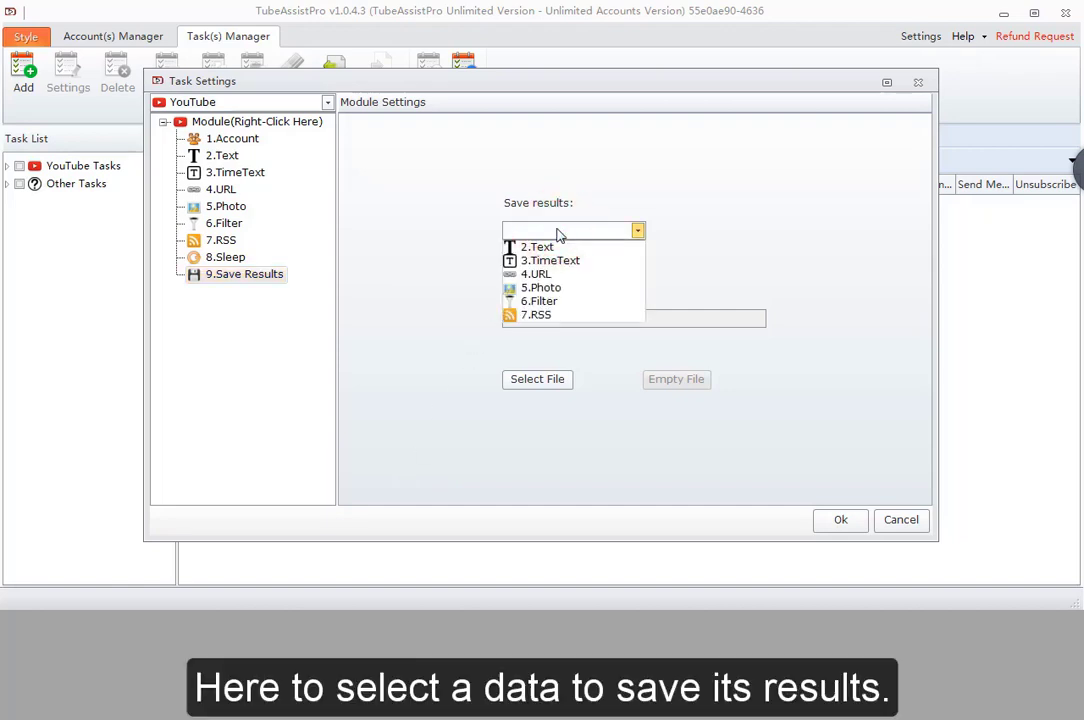
{"action": "left_click", "coordinate": [552, 315]}
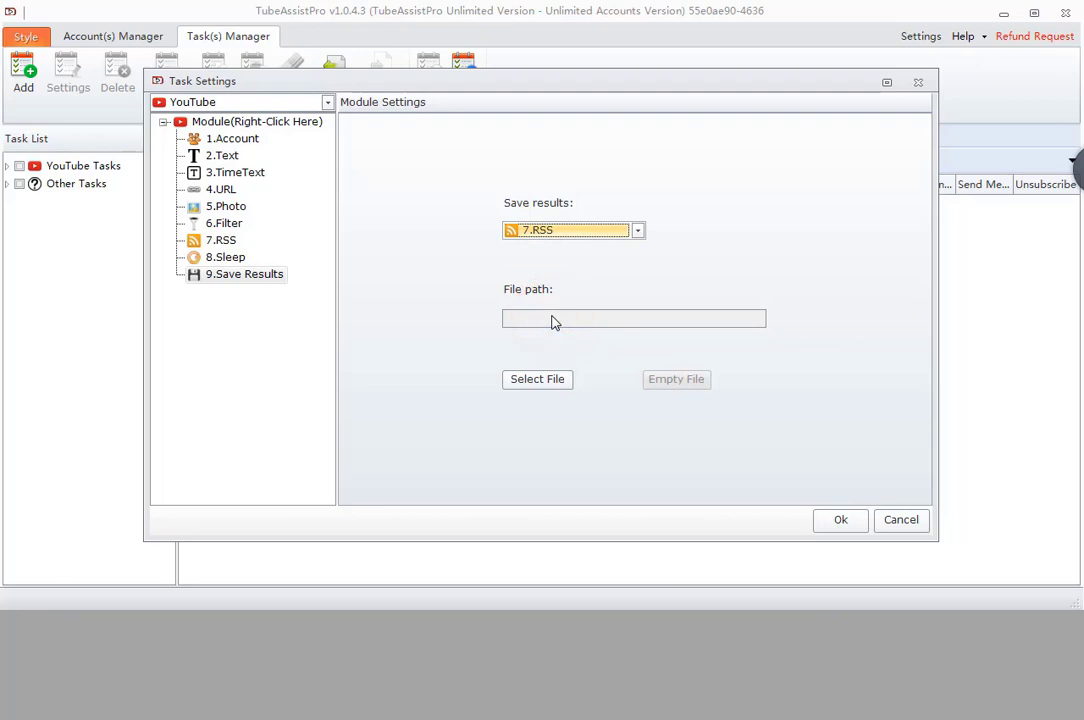
- Set the save target to the Desktop file 180509045516.txt
{"action": "left_click", "coordinate": [540, 381]}
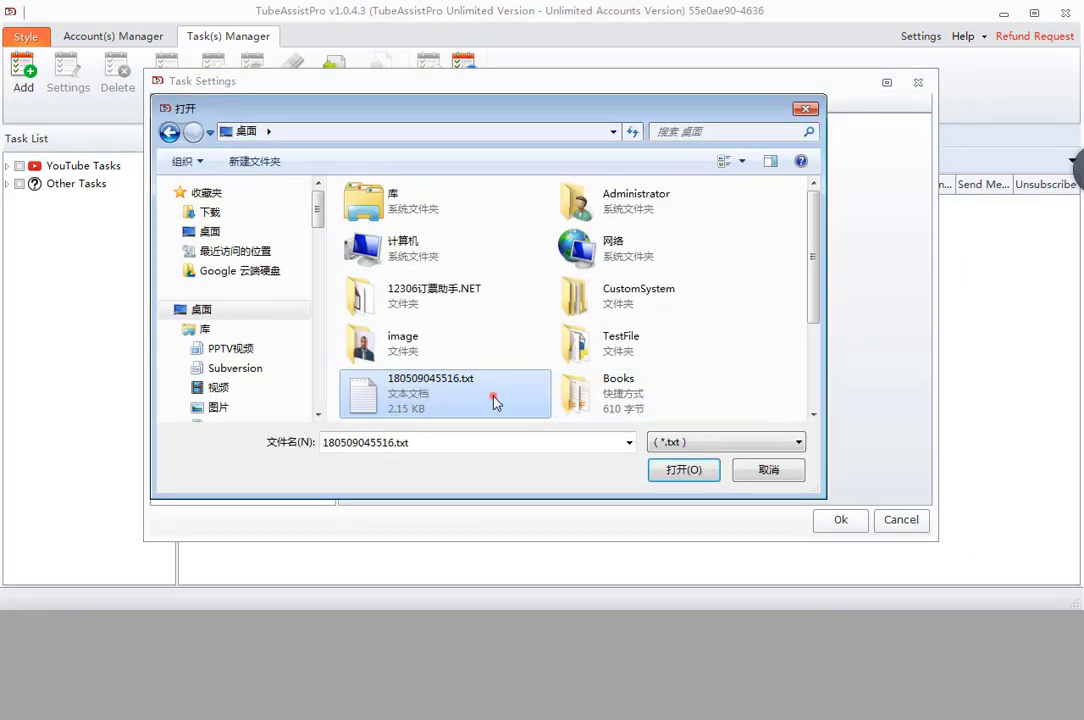
{"action": "left_click", "coordinate": [494, 397]}
{"action": "left_click", "coordinate": [688, 470]}
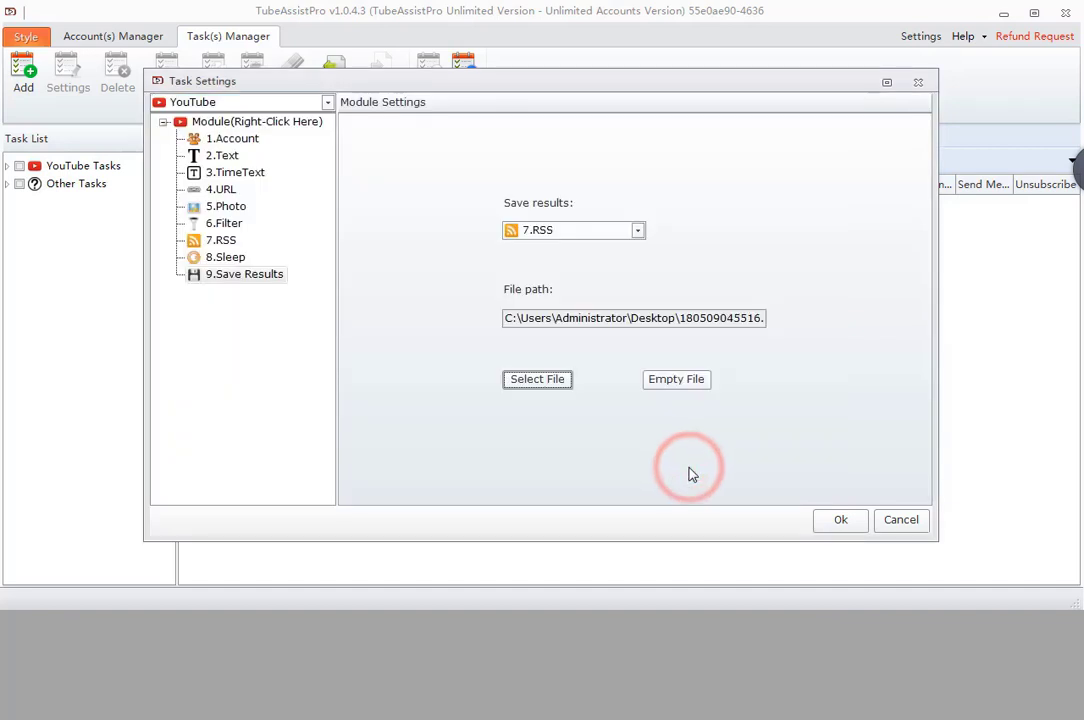
{"action": "left_click_drag", "start_coordinate": [628, 318], "coordinate": [767, 324]}
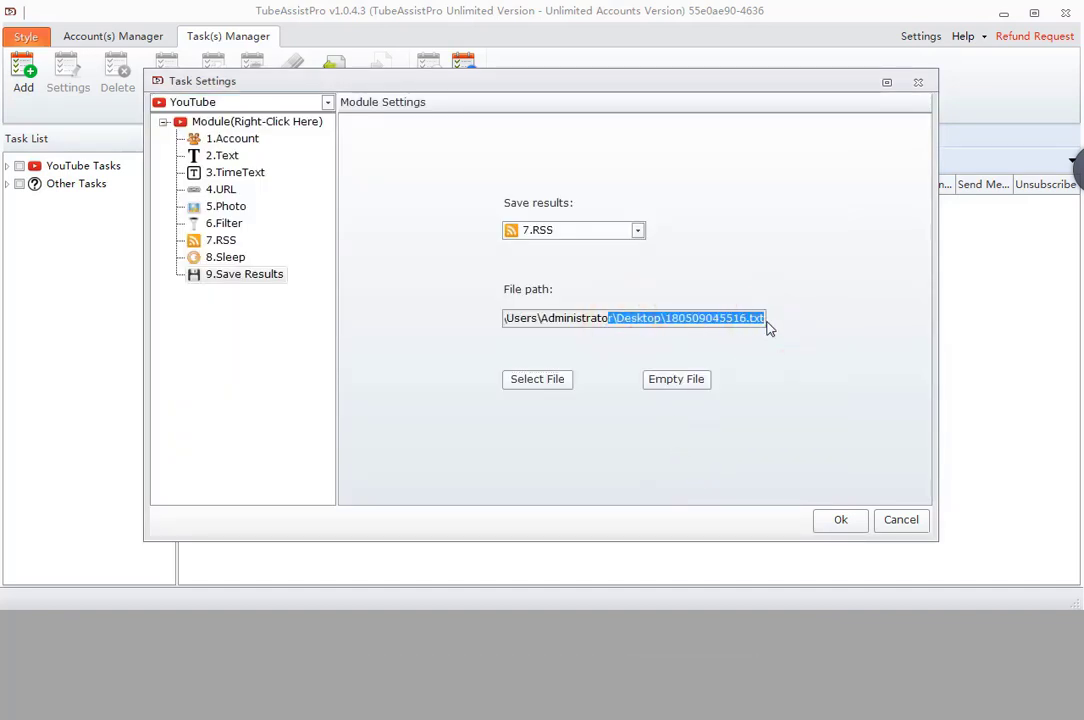
{"action": "left_click", "coordinate": [764, 320]}
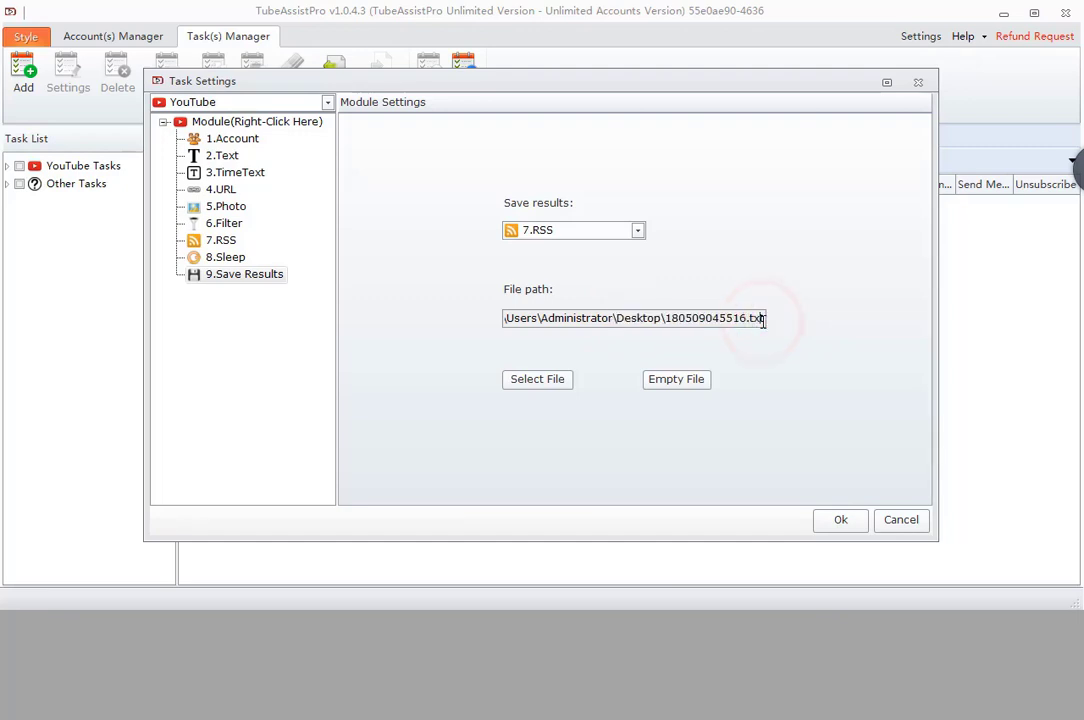